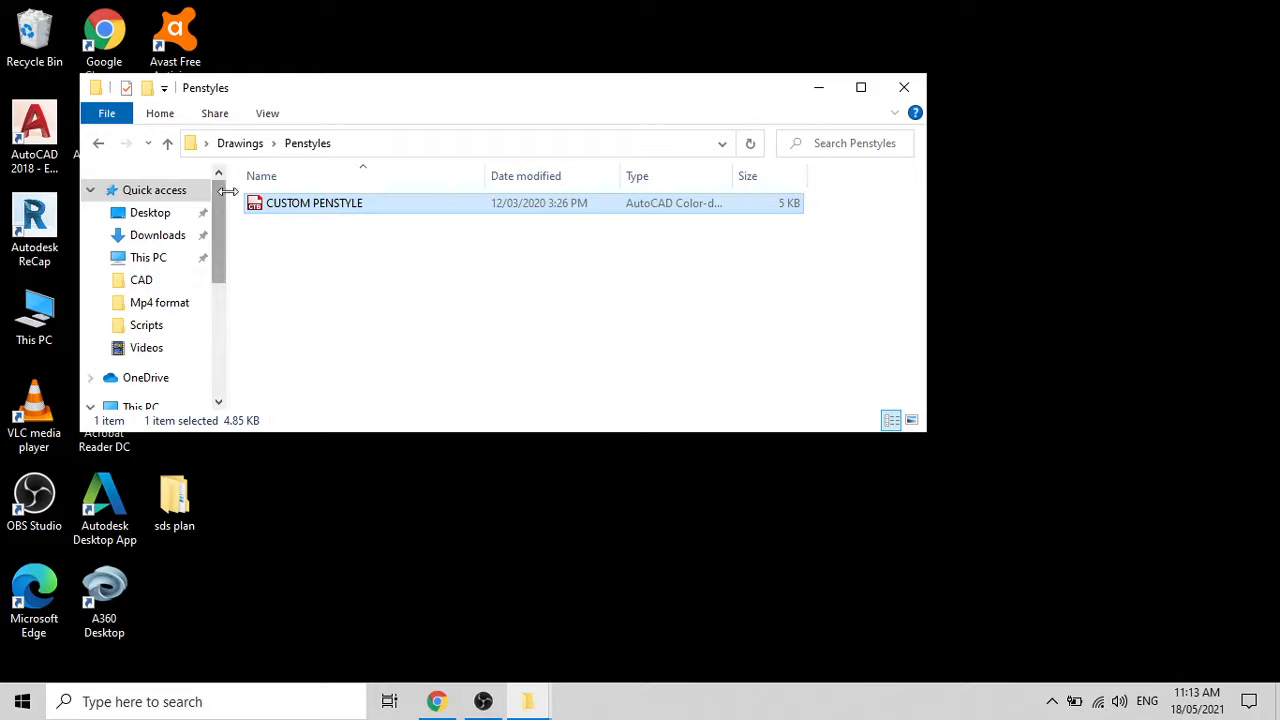
Copy the CUSTOM PENSTYLE file from the Penstyles folder inside Drawings and minimise the folder window
{"action": "left_click", "coordinate": [97, 144]}
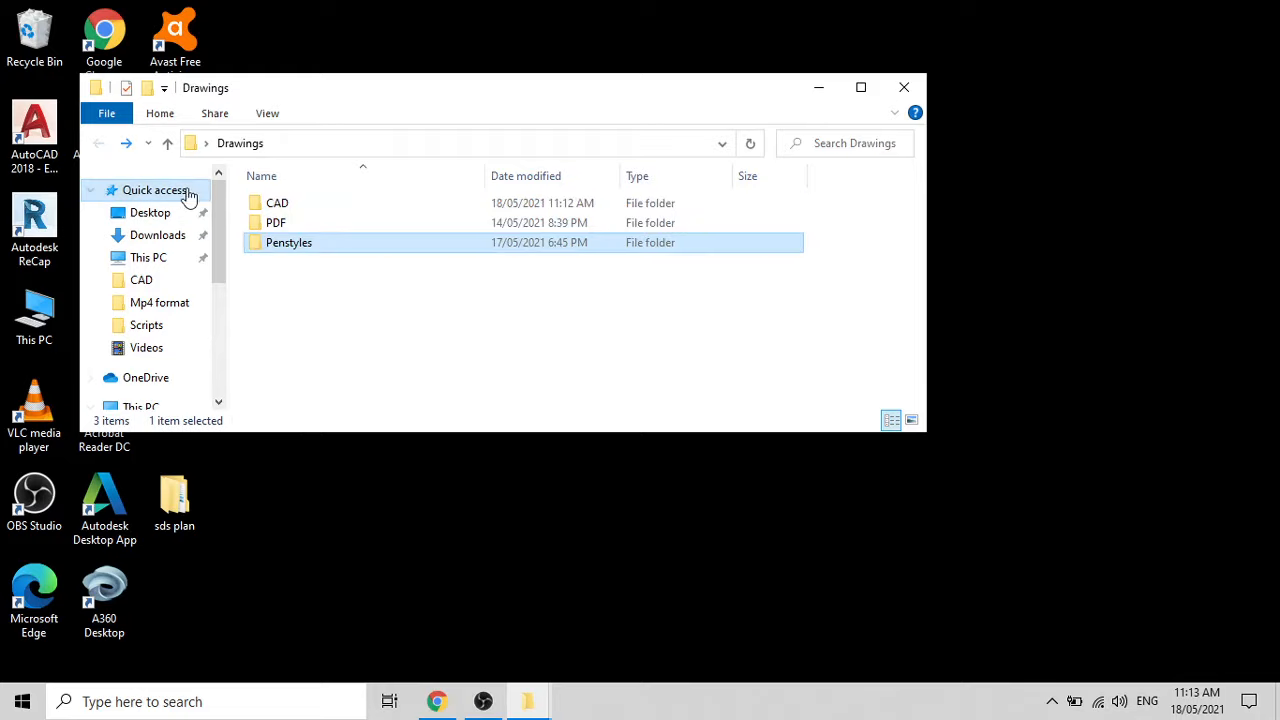
{"action": "left_click", "coordinate": [293, 250]}
{"action": "double_click", "coordinate": [291, 250]}
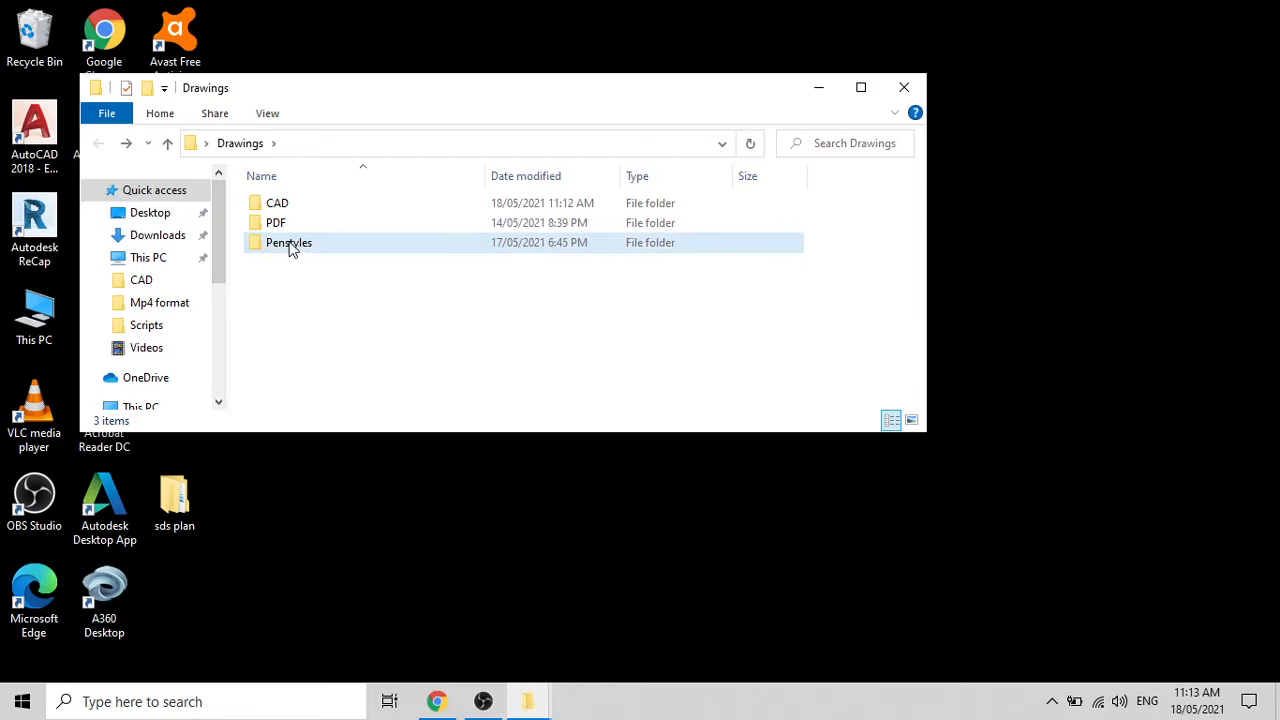
{"action": "double_click", "coordinate": [291, 247]}
{"action": "left_click", "coordinate": [270, 205]}
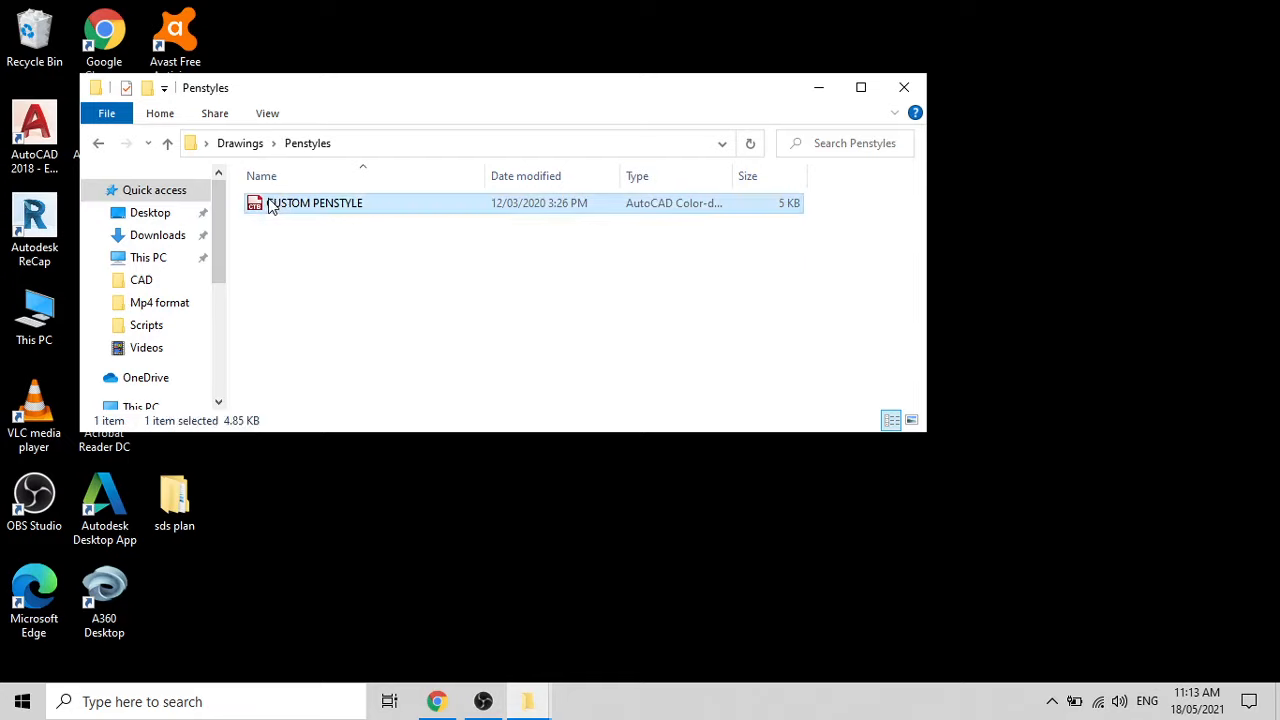
{"action": "right_click", "coordinate": [270, 205]}
{"action": "left_click", "coordinate": [329, 480]}
{"action": "left_click", "coordinate": [806, 90]}
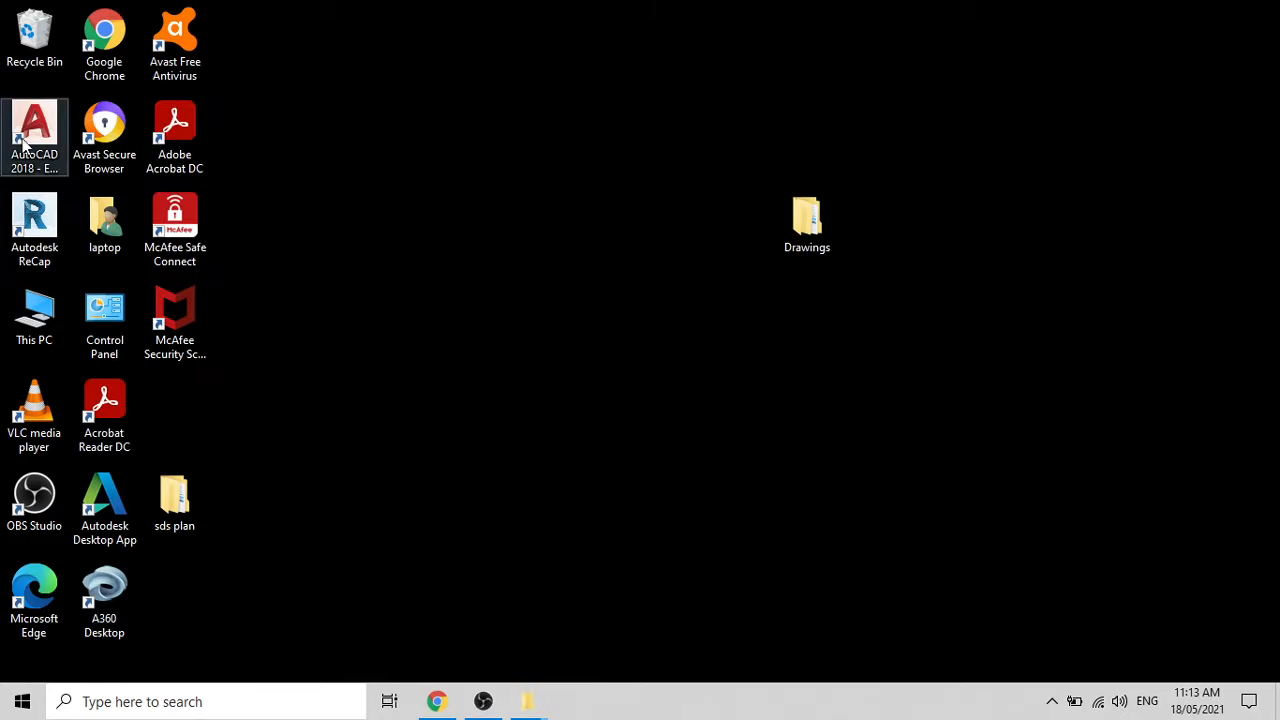
Open the Drawing1 DWG file from the CAD folder inside Drawings and switch to model space
{"action": "double_click", "coordinate": [785, 225]}
{"action": "left_click", "coordinate": [305, 229]}
{"action": "double_click", "coordinate": [305, 229]}
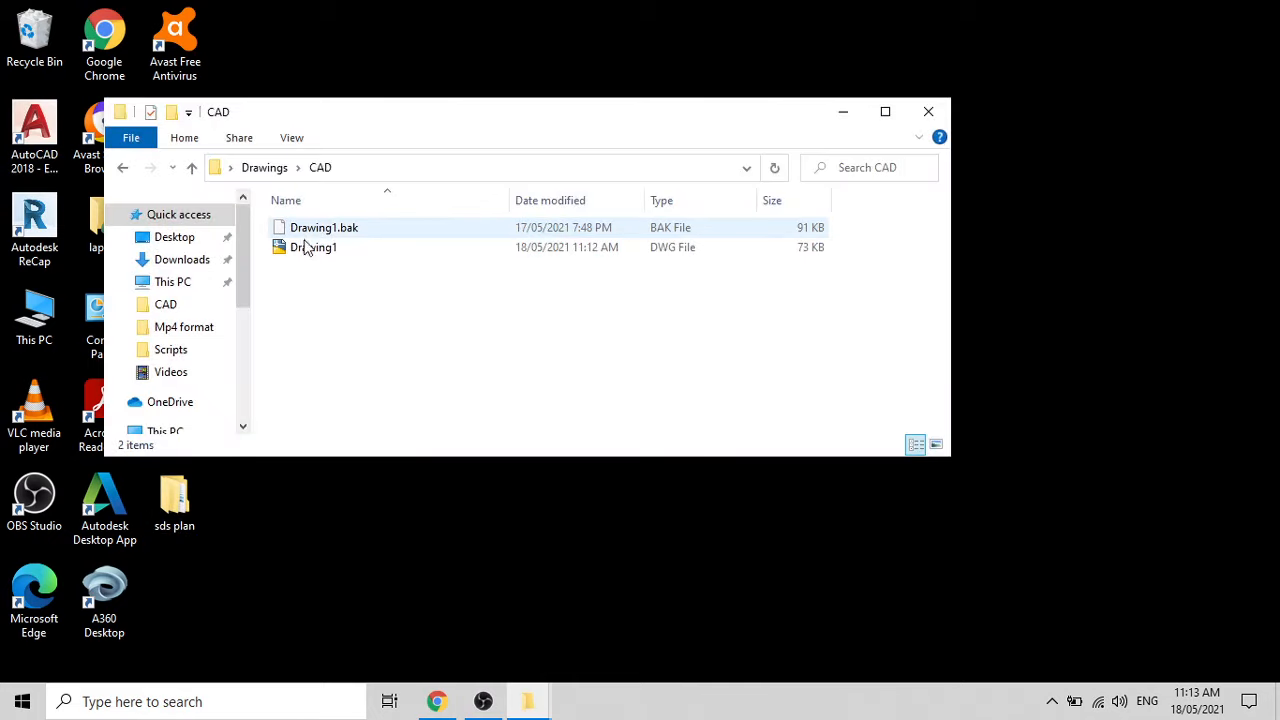
{"action": "double_click", "coordinate": [301, 250]}
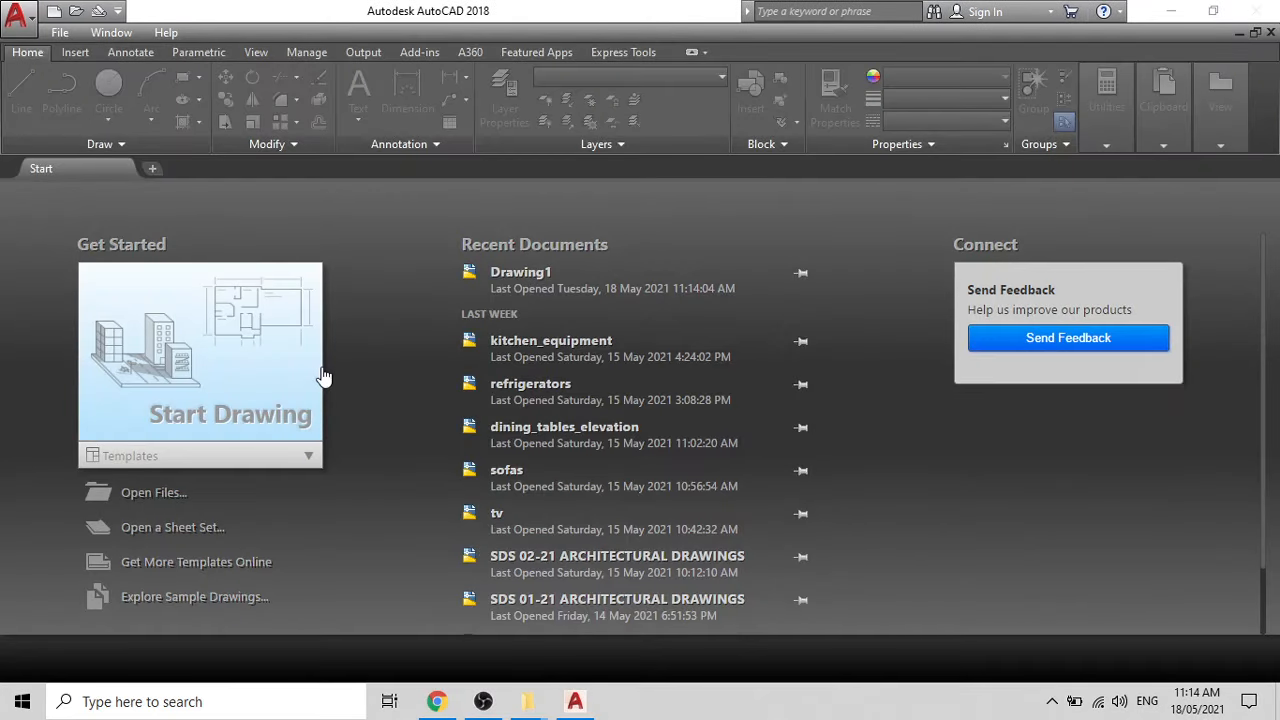
{"action": "left_click", "coordinate": [320, 375]}
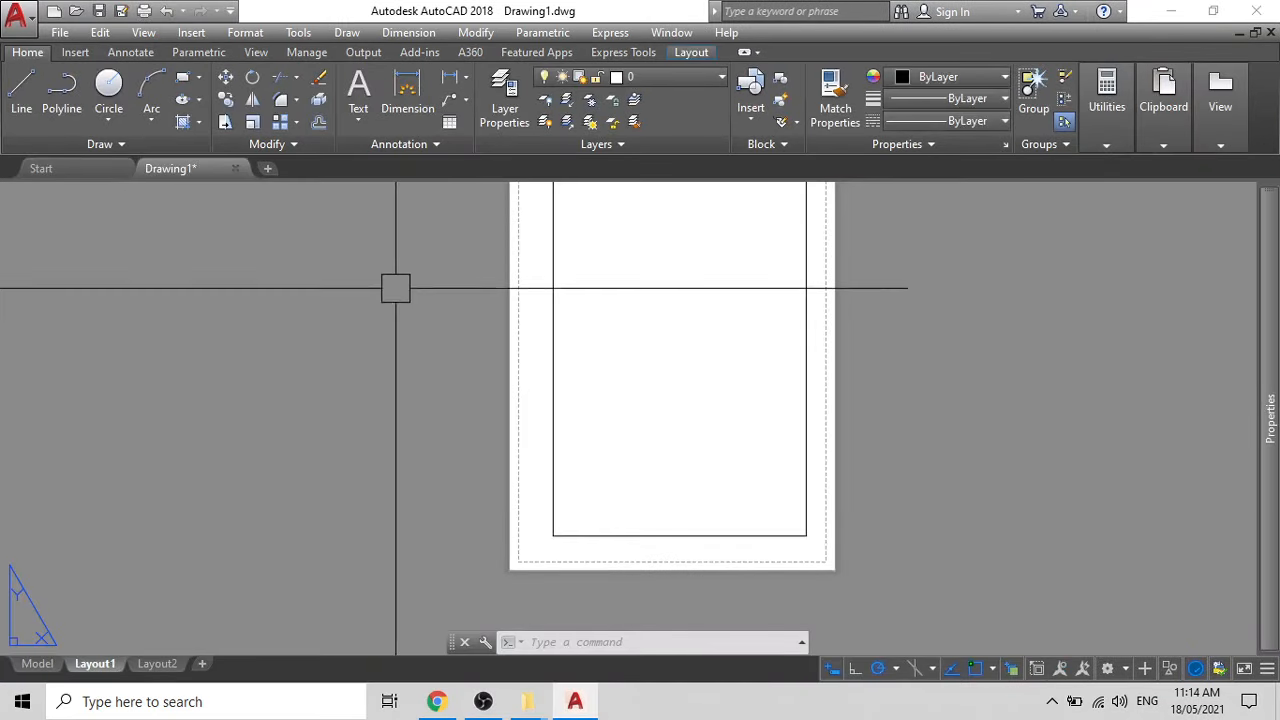
{"action": "left_click", "coordinate": [38, 664]}
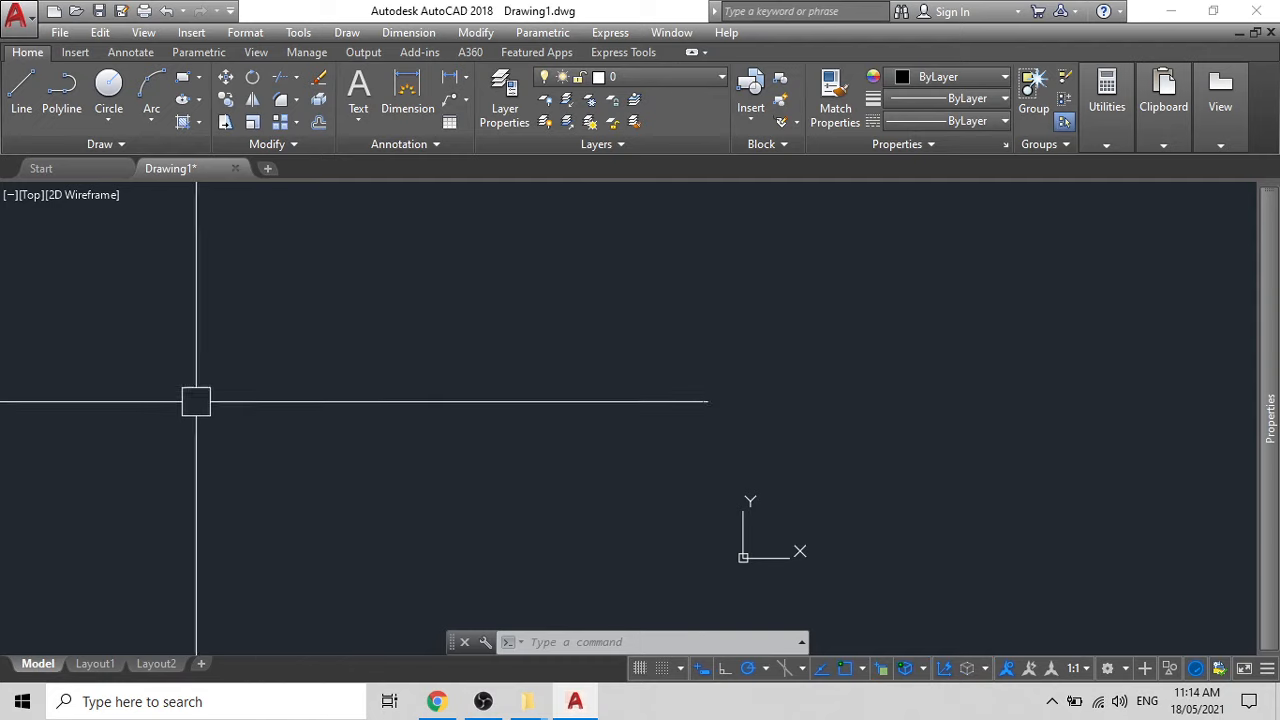
Paste the copied CUSTOM PENSTYLE file into the Plot Styles folder reached through the Plot Style Manager, and minimise the folder window
{"action": "left_click", "coordinate": [60, 33]}
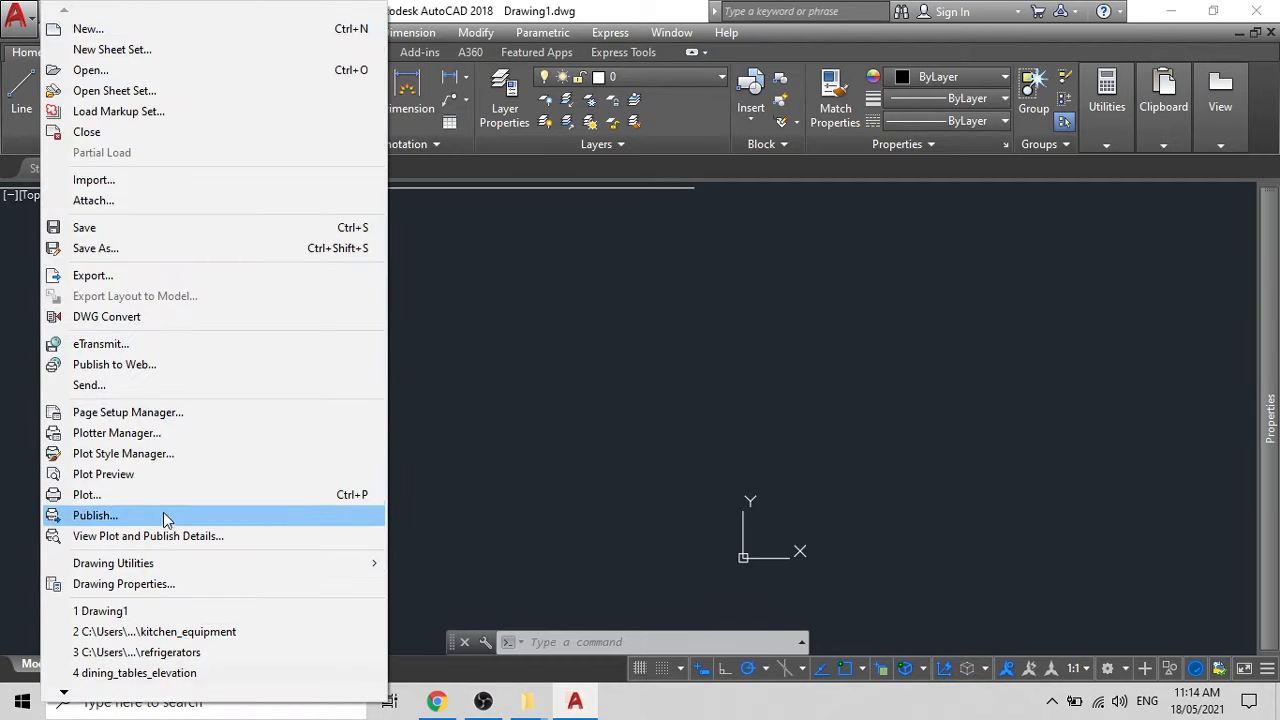
{"action": "left_click", "coordinate": [158, 453]}
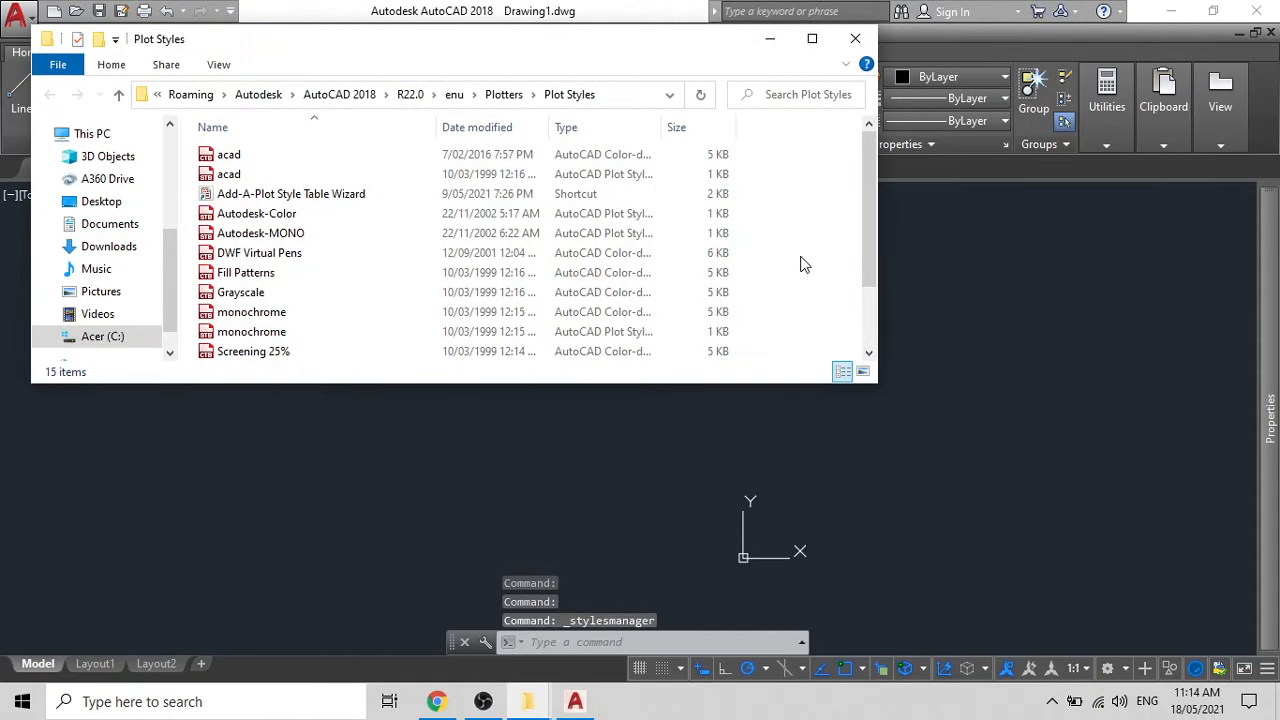
{"action": "right_click", "coordinate": [800, 263]}
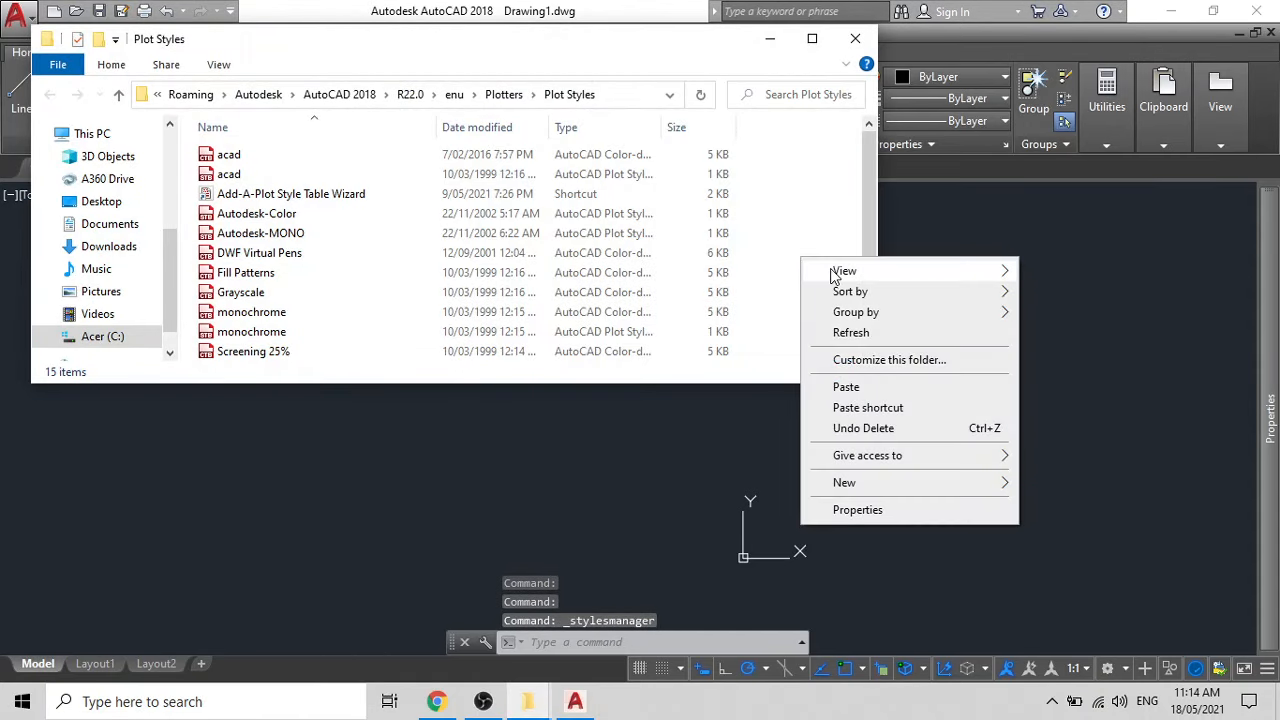
{"action": "left_click", "coordinate": [835, 386]}
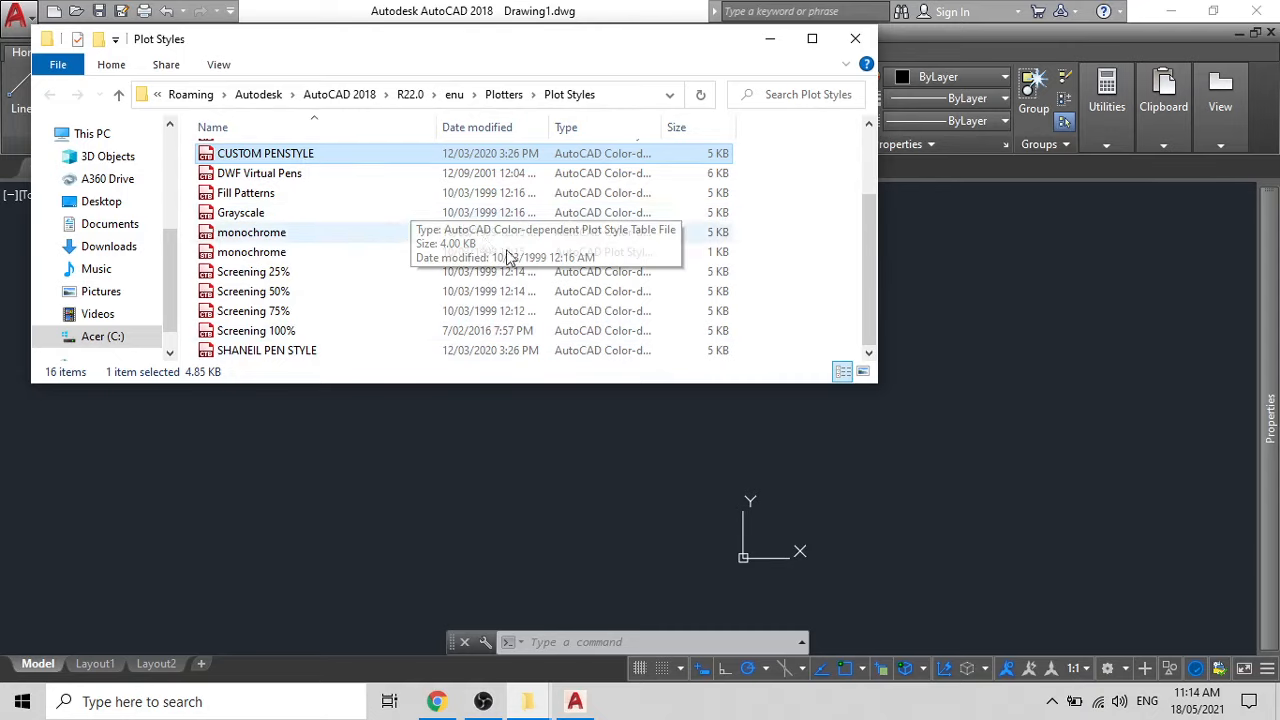
{"action": "left_click", "coordinate": [767, 42]}
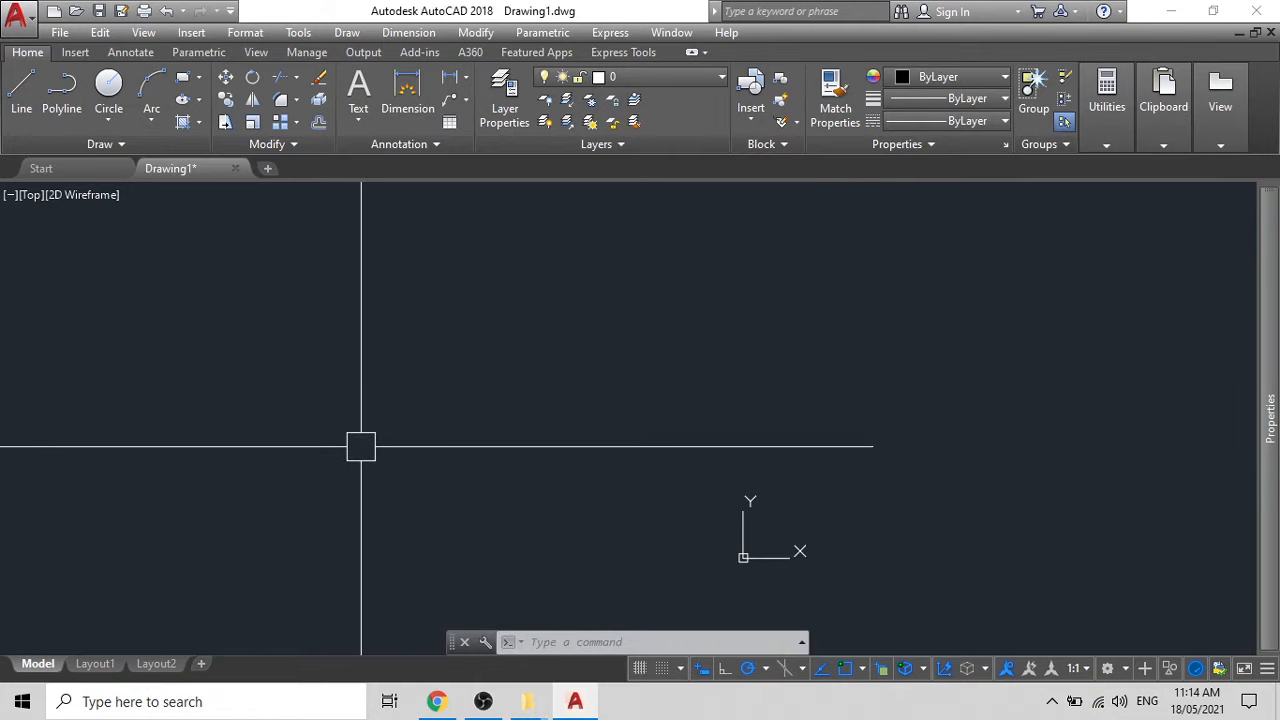
Delete Layout2 from the drawing
{"action": "mouse_move", "coordinate": [140, 673]}
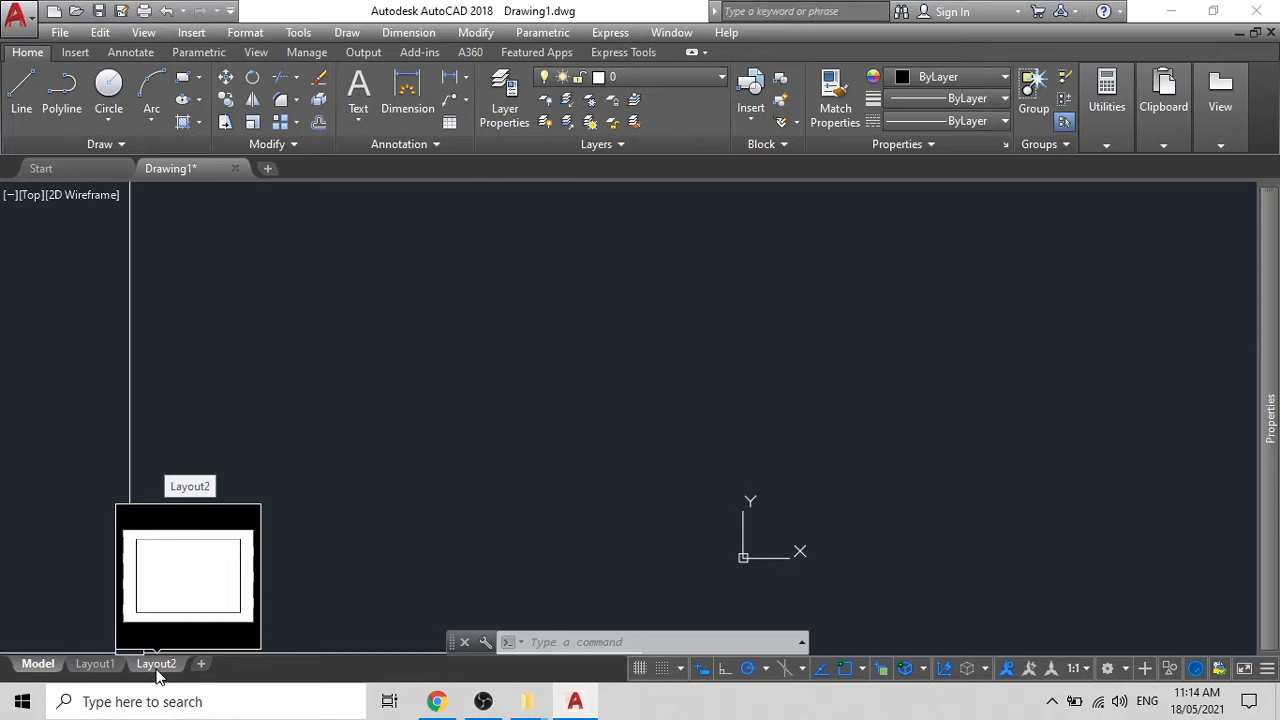
{"action": "right_click", "coordinate": [157, 675]}
{"action": "left_click", "coordinate": [218, 395]}
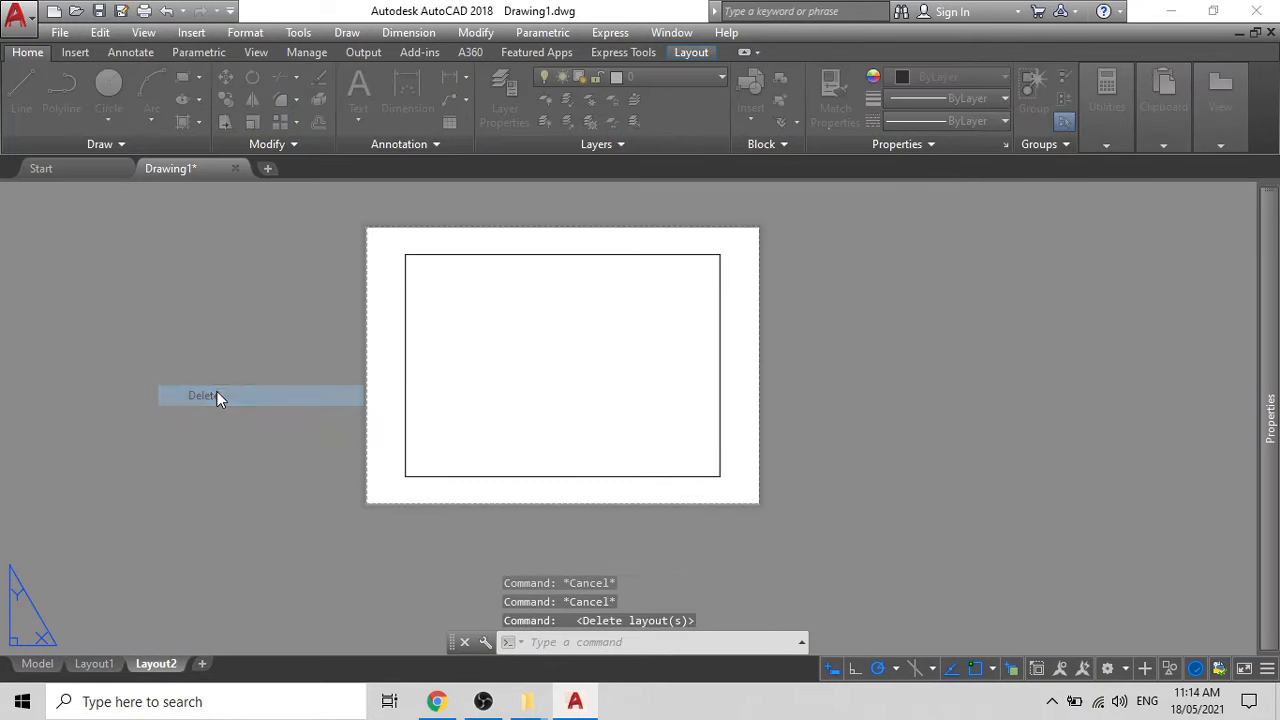
{"action": "left_click", "coordinate": [665, 411]}
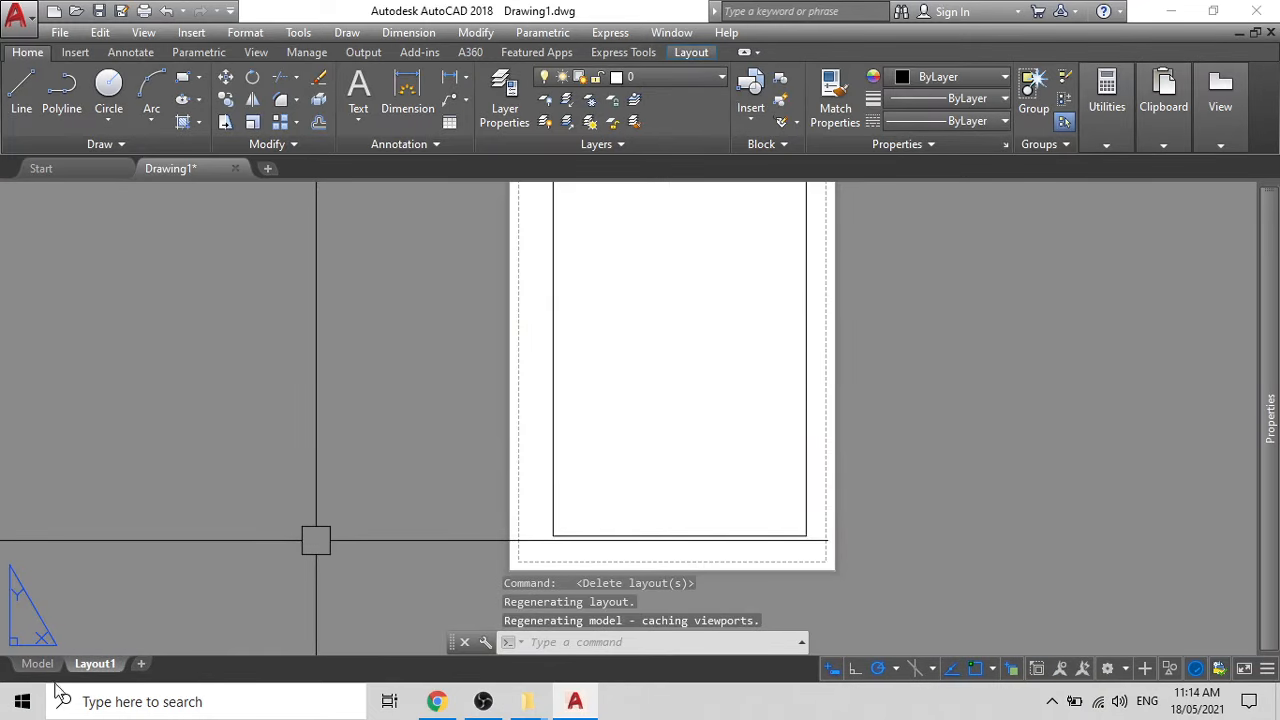
Modify Layout1's page setup to use the CUSTOM PENSTYLE.ctb plot style table and the DWG To PDF.pc3 plotter
{"action": "scroll", "coordinate": [571, 371], "scroll_direction": "down", "scroll_amount": 3}
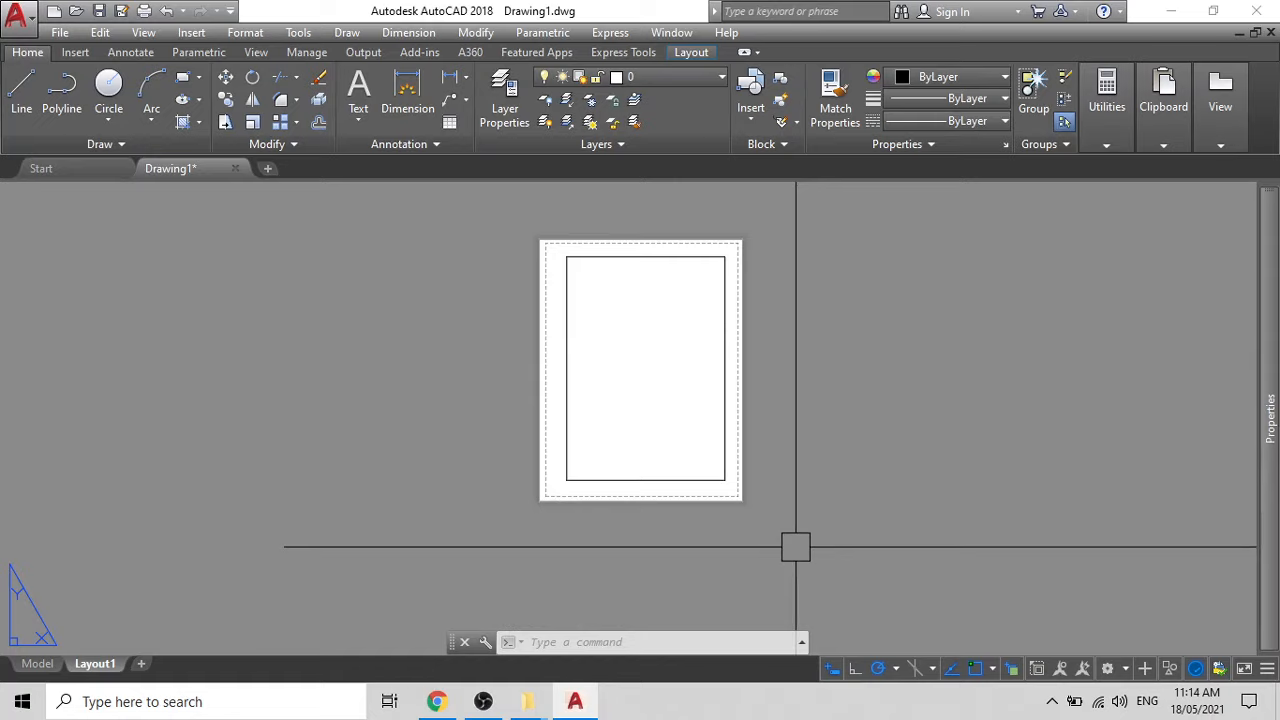
{"action": "right_click", "coordinate": [105, 666]}
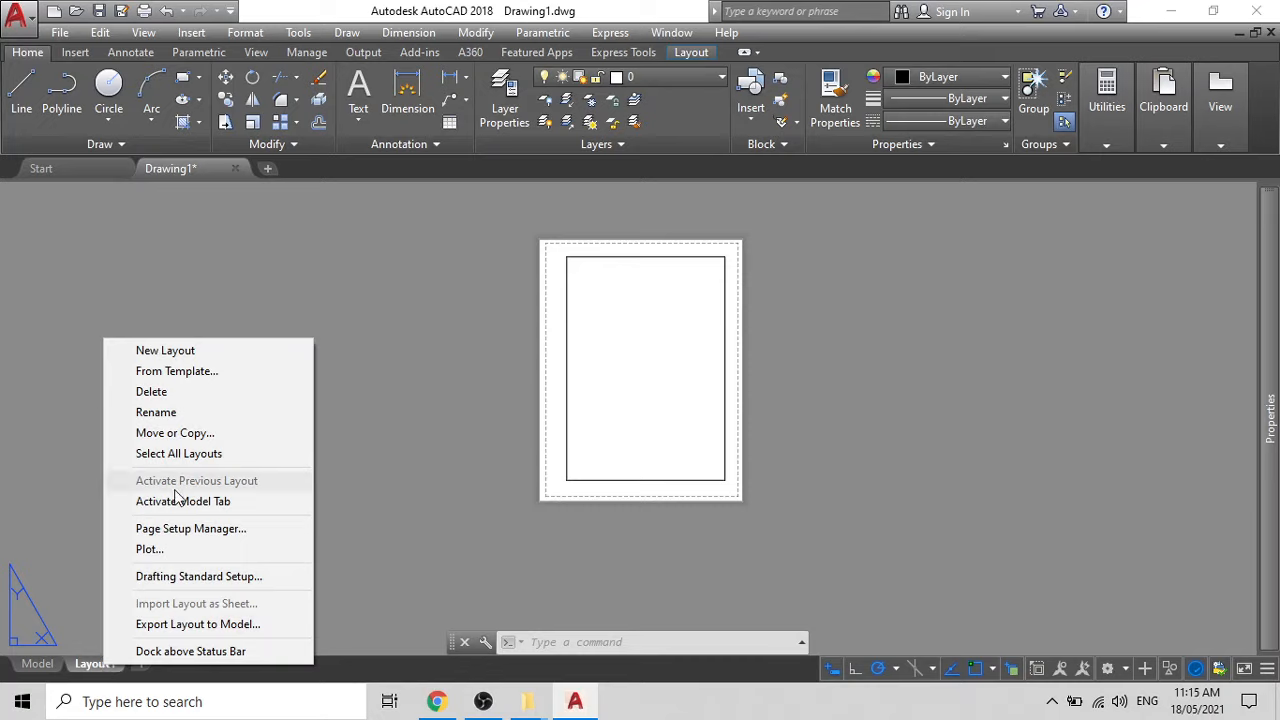
{"action": "left_click", "coordinate": [169, 527]}
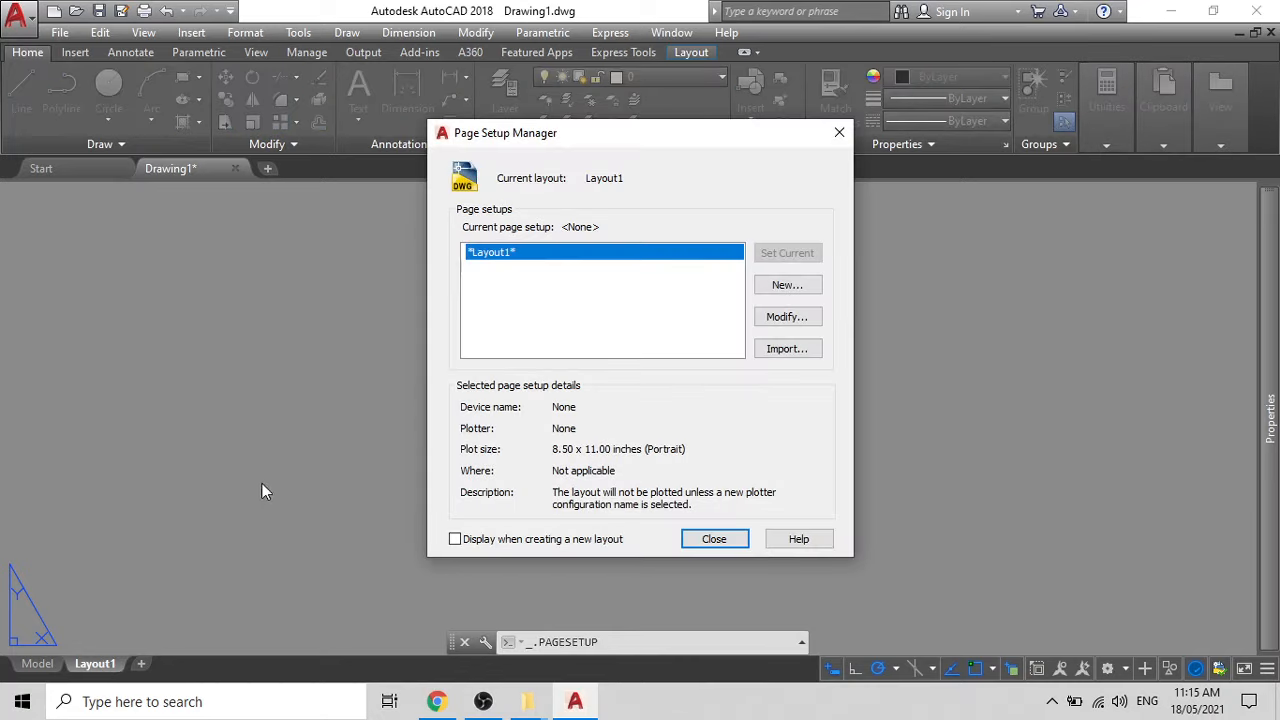
{"action": "left_click", "coordinate": [785, 317]}
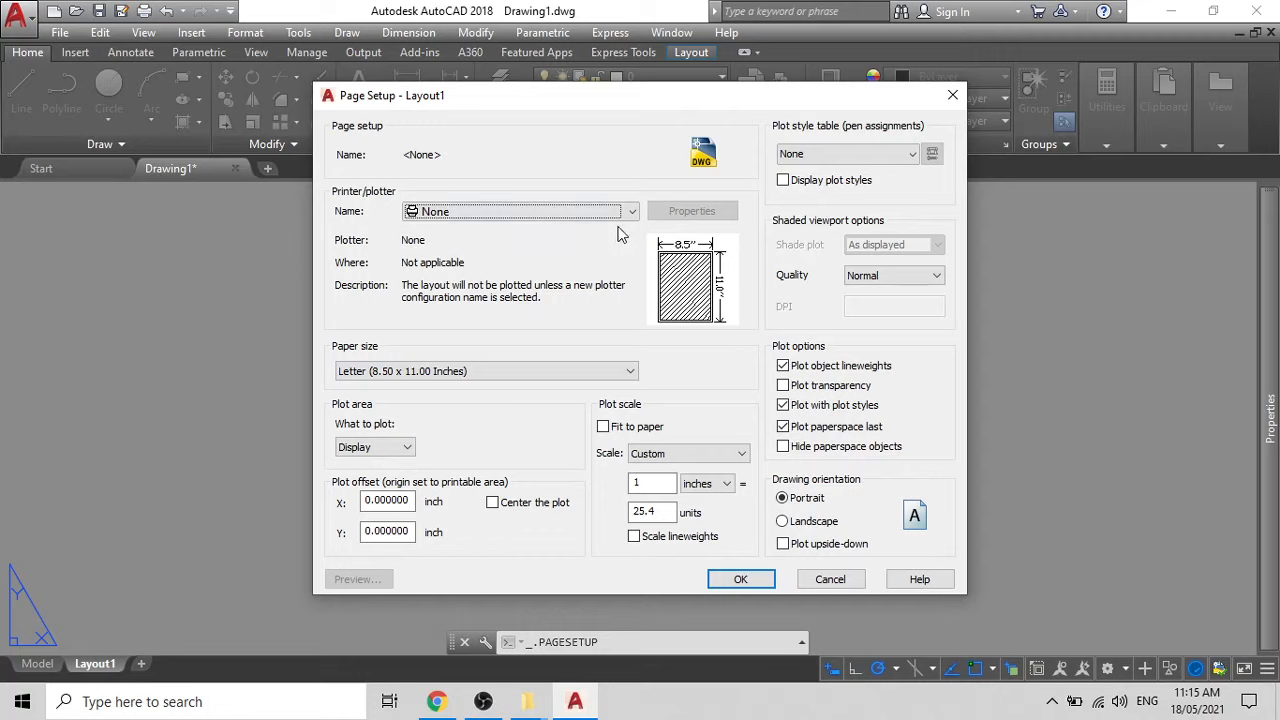
{"action": "left_click", "coordinate": [910, 158]}
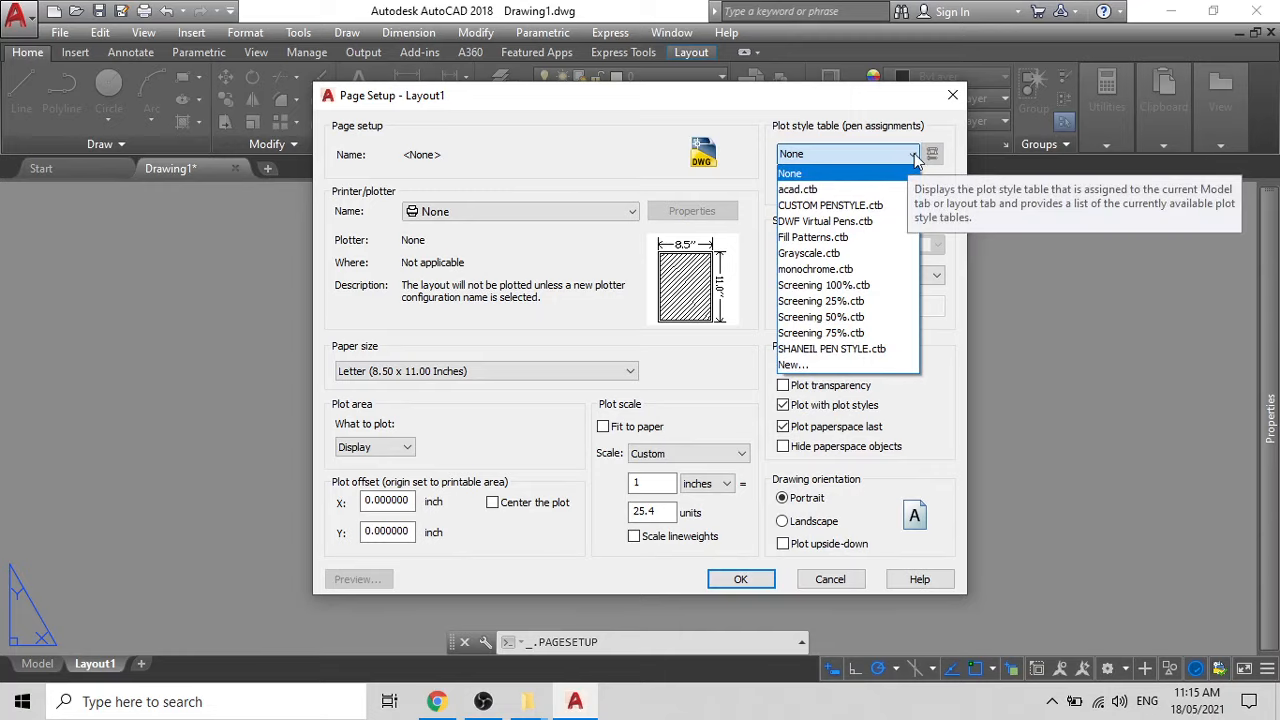
{"action": "left_click", "coordinate": [850, 207]}
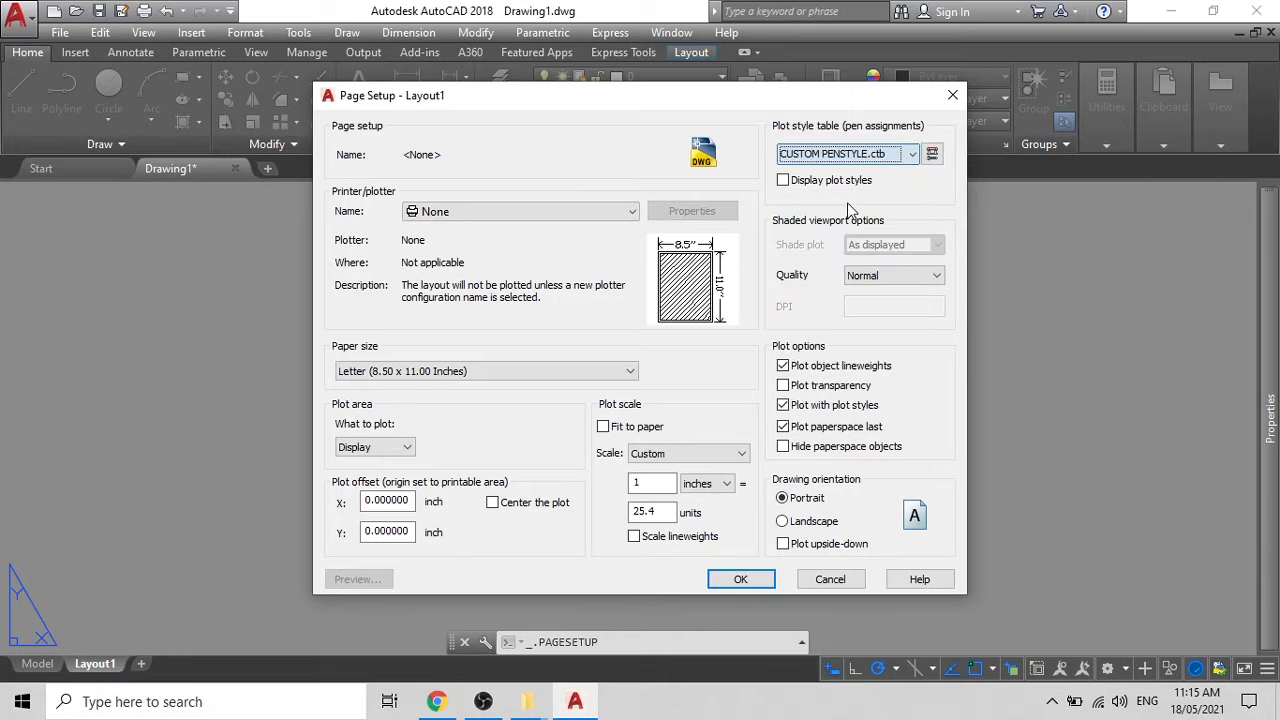
{"action": "left_click", "coordinate": [632, 215]}
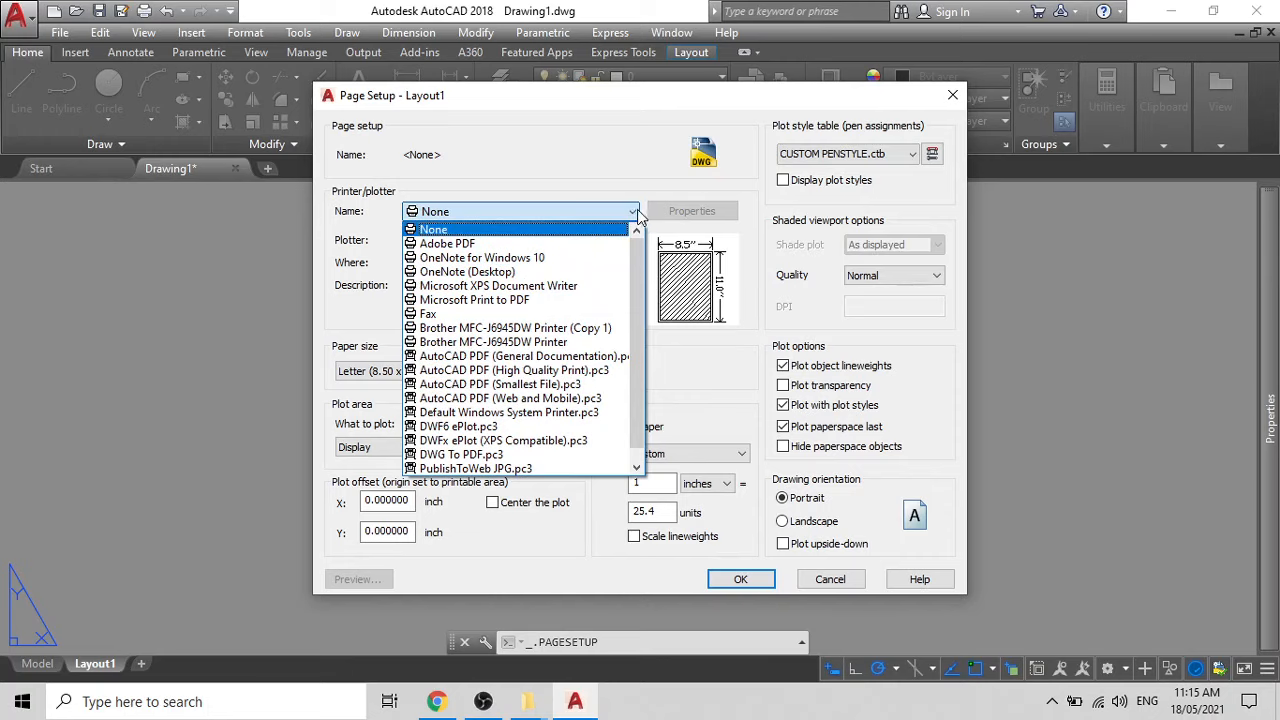
{"action": "left_click", "coordinate": [483, 456]}
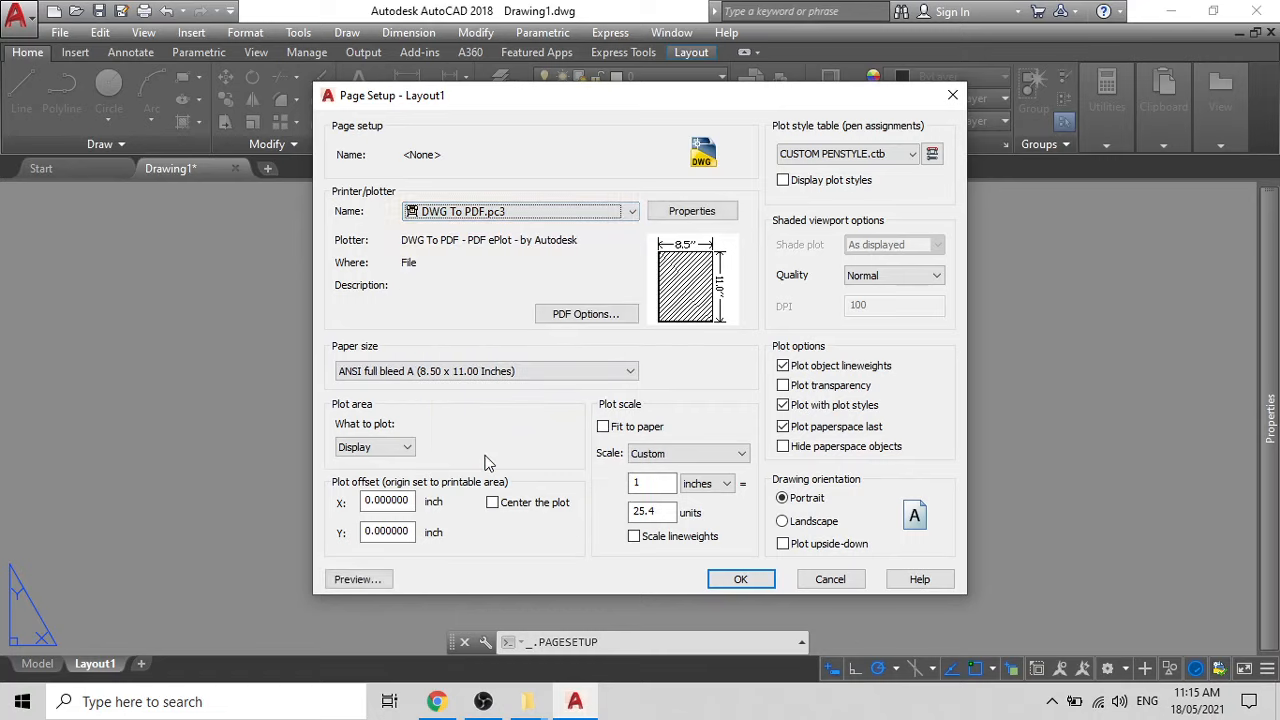
In the PDF options, turn font capture on and off again, and re-enable converting all text to geometry
{"action": "left_click", "coordinate": [578, 315]}
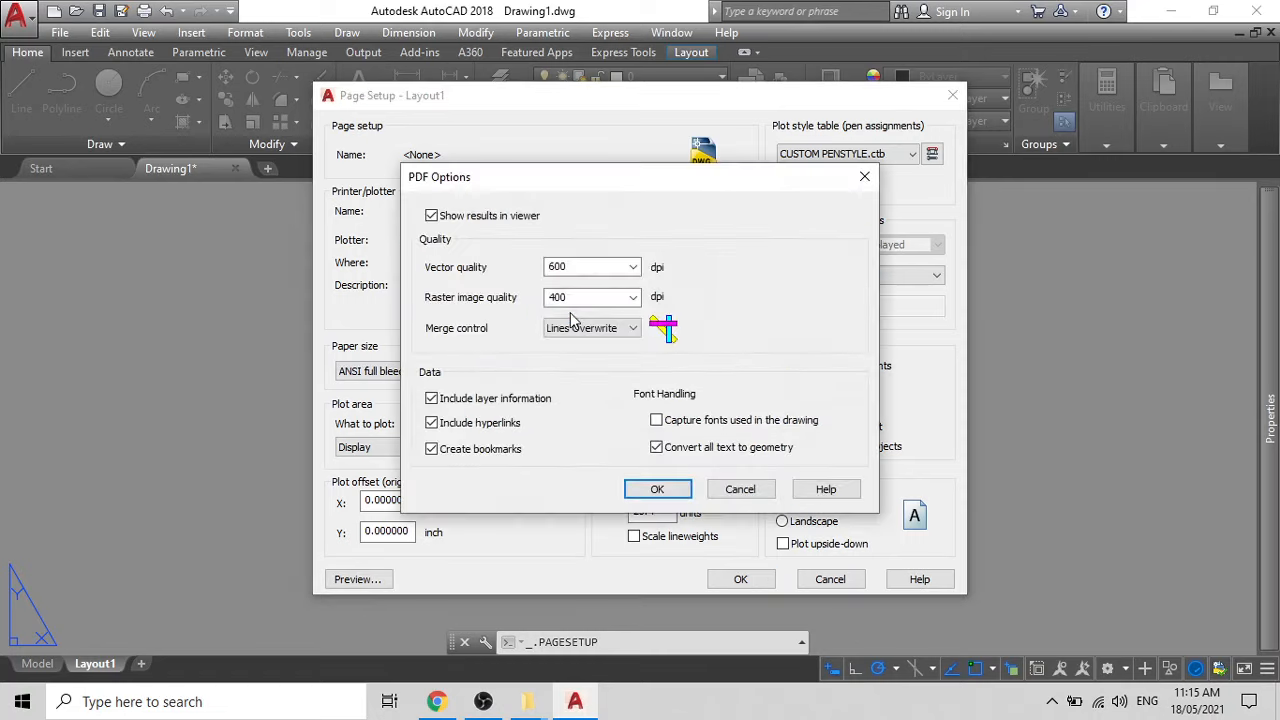
{"action": "left_click", "coordinate": [656, 421]}
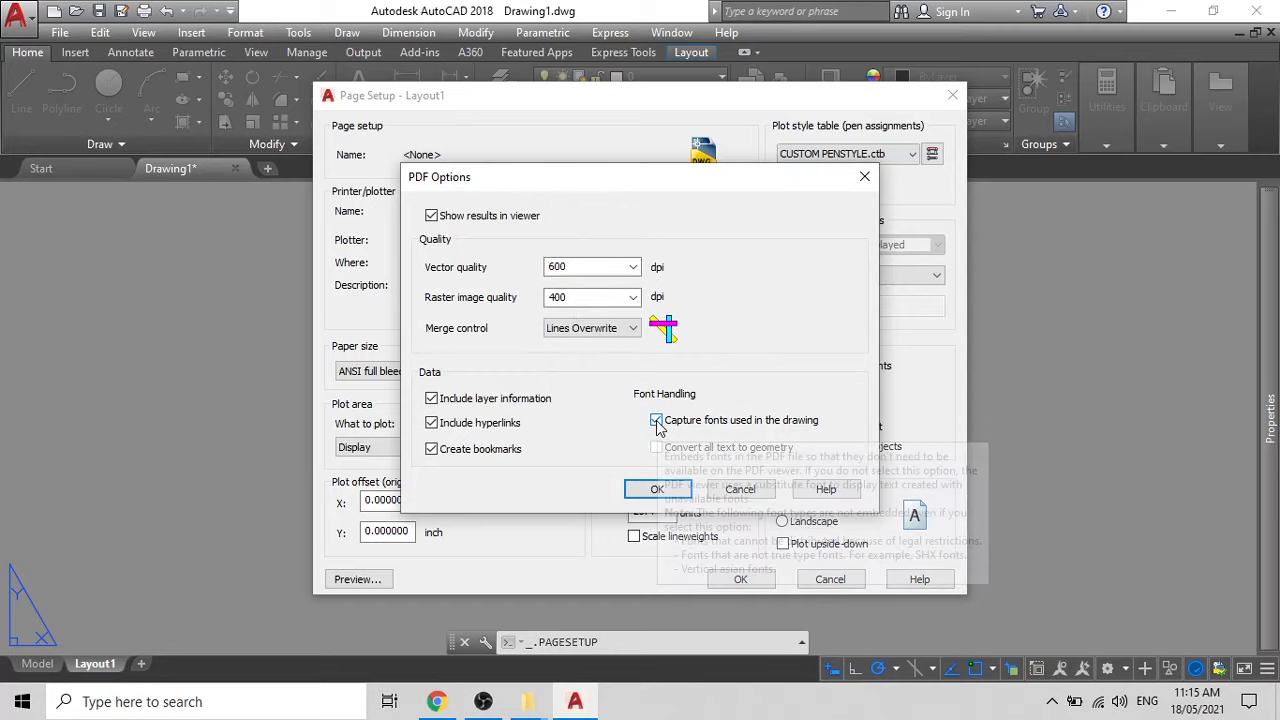
{"action": "left_click", "coordinate": [657, 421]}
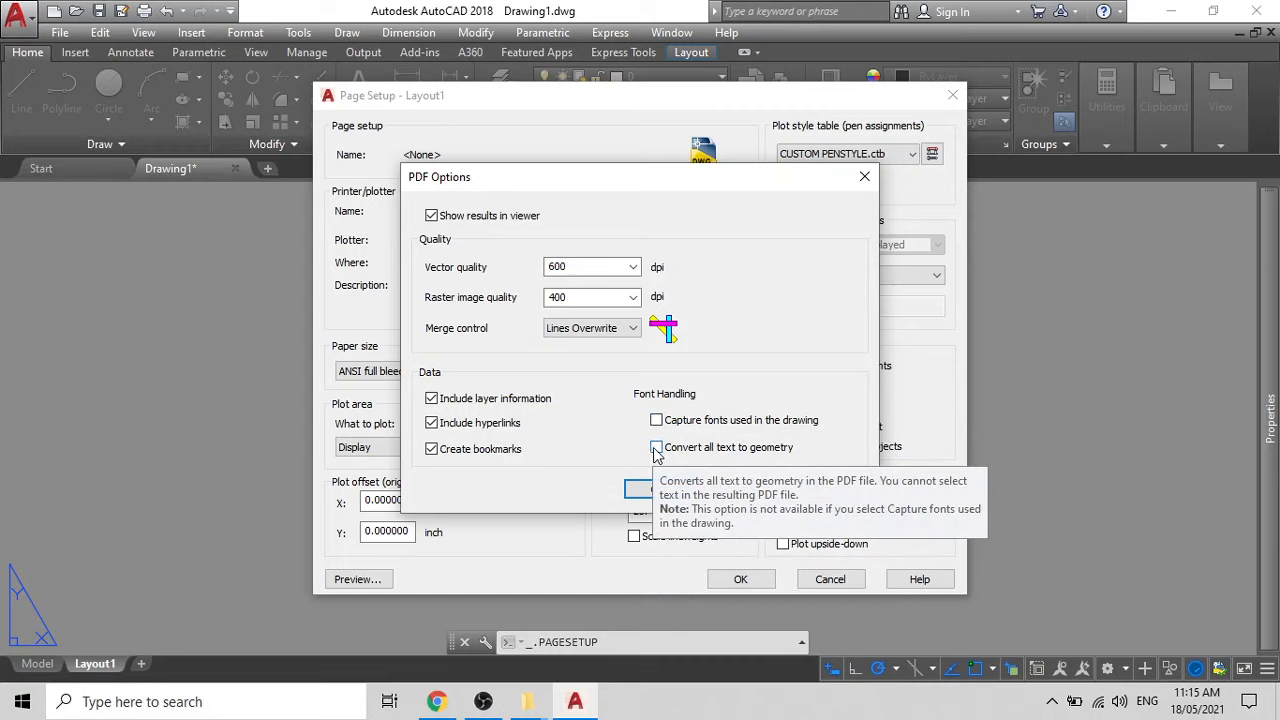
{"action": "left_click", "coordinate": [657, 448]}
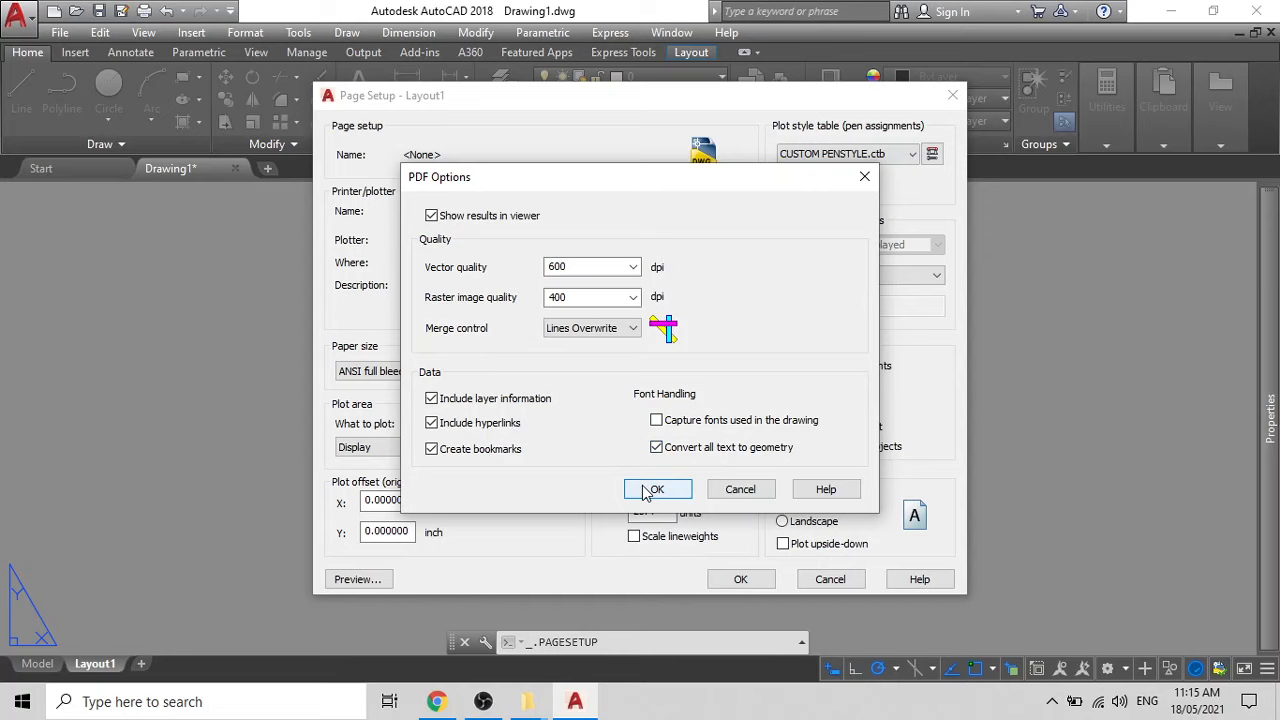
{"action": "left_click", "coordinate": [652, 489]}
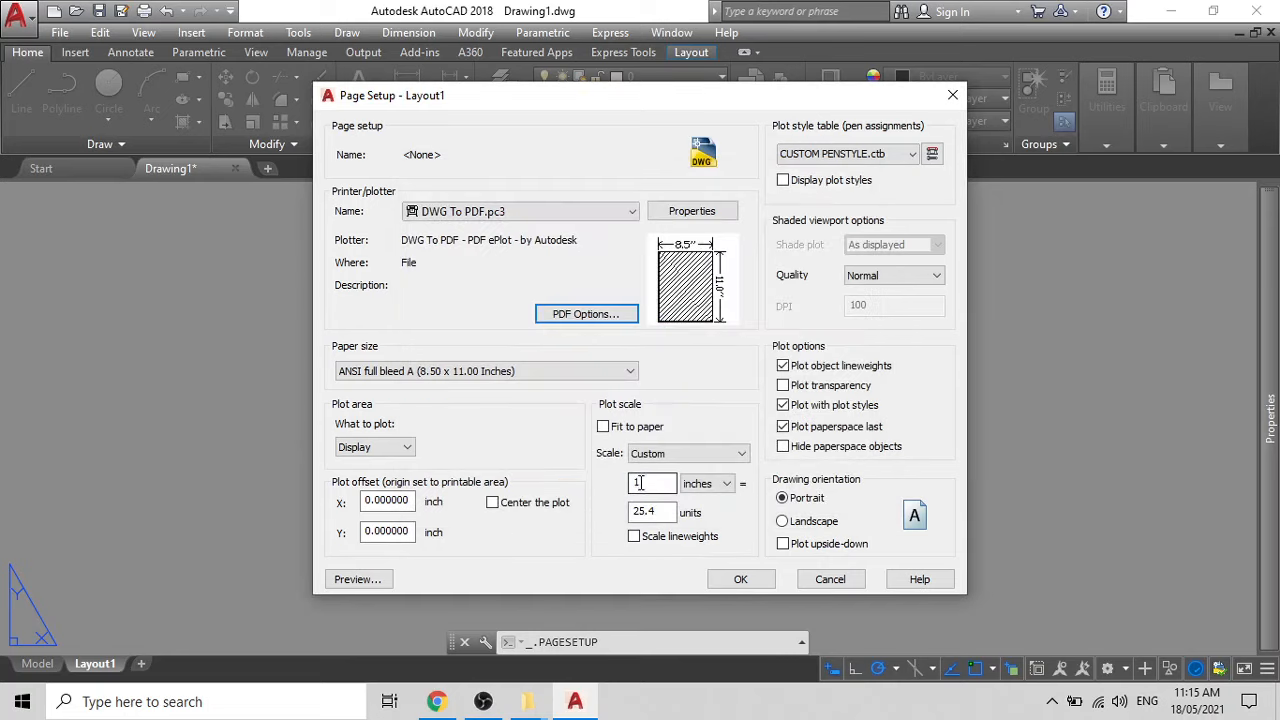
Set the paper size to ISO full bleed A3 (420.00 x 297.00 MM) and the plot area to Layout
{"action": "left_click", "coordinate": [479, 374]}
{"action": "scroll", "coordinate": [465, 176], "scroll_direction": "up", "scroll_amount": 2}
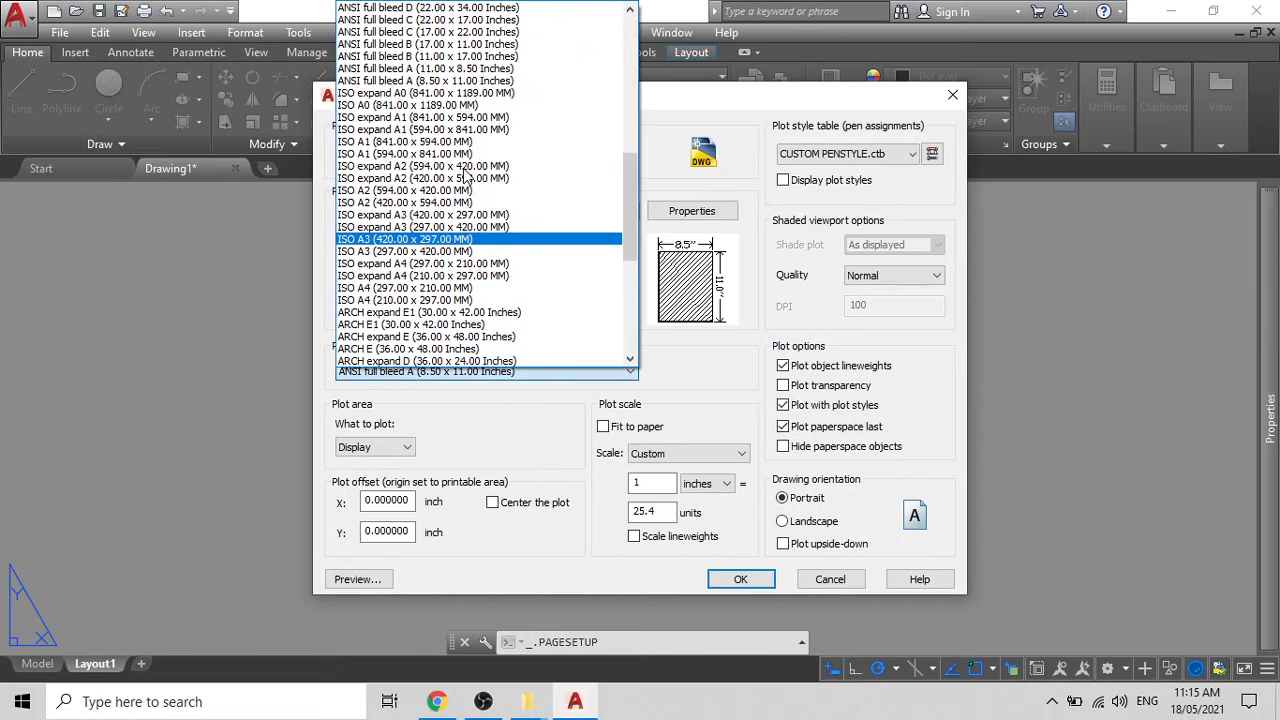
{"action": "scroll", "coordinate": [465, 176], "scroll_direction": "up", "scroll_amount": 10}
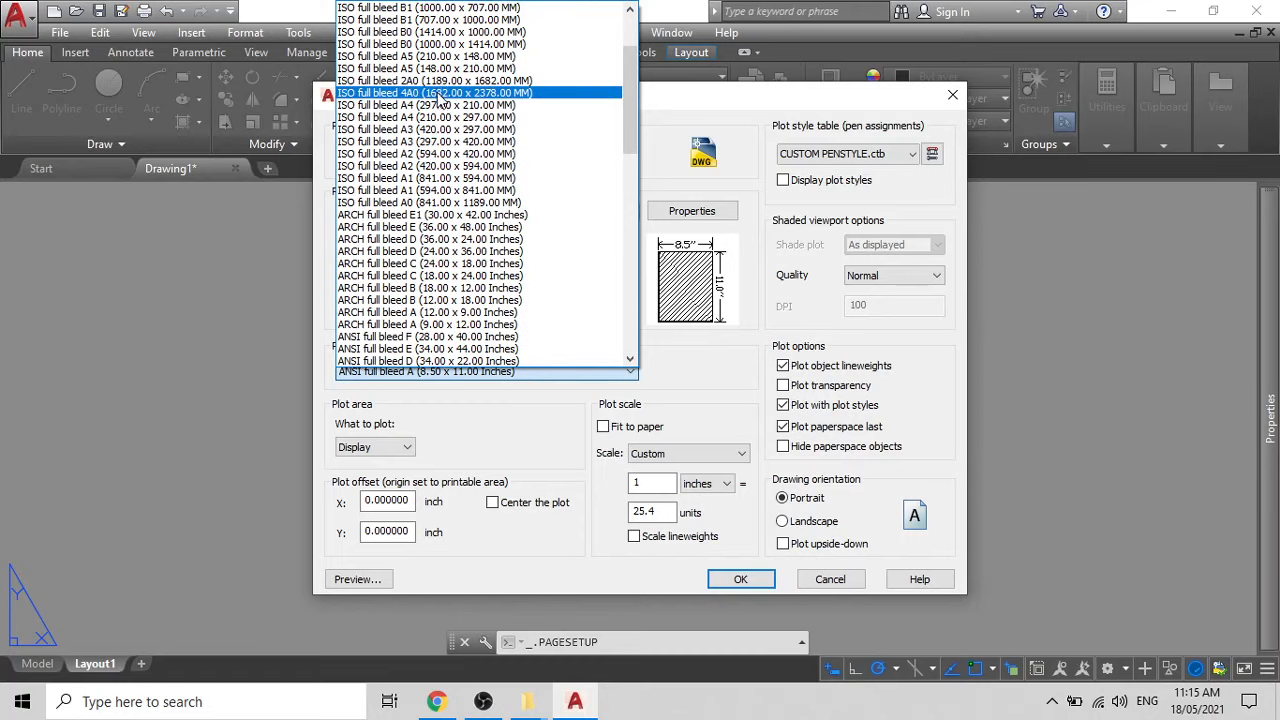
{"action": "scroll", "coordinate": [437, 98], "scroll_direction": "up", "scroll_amount": 3}
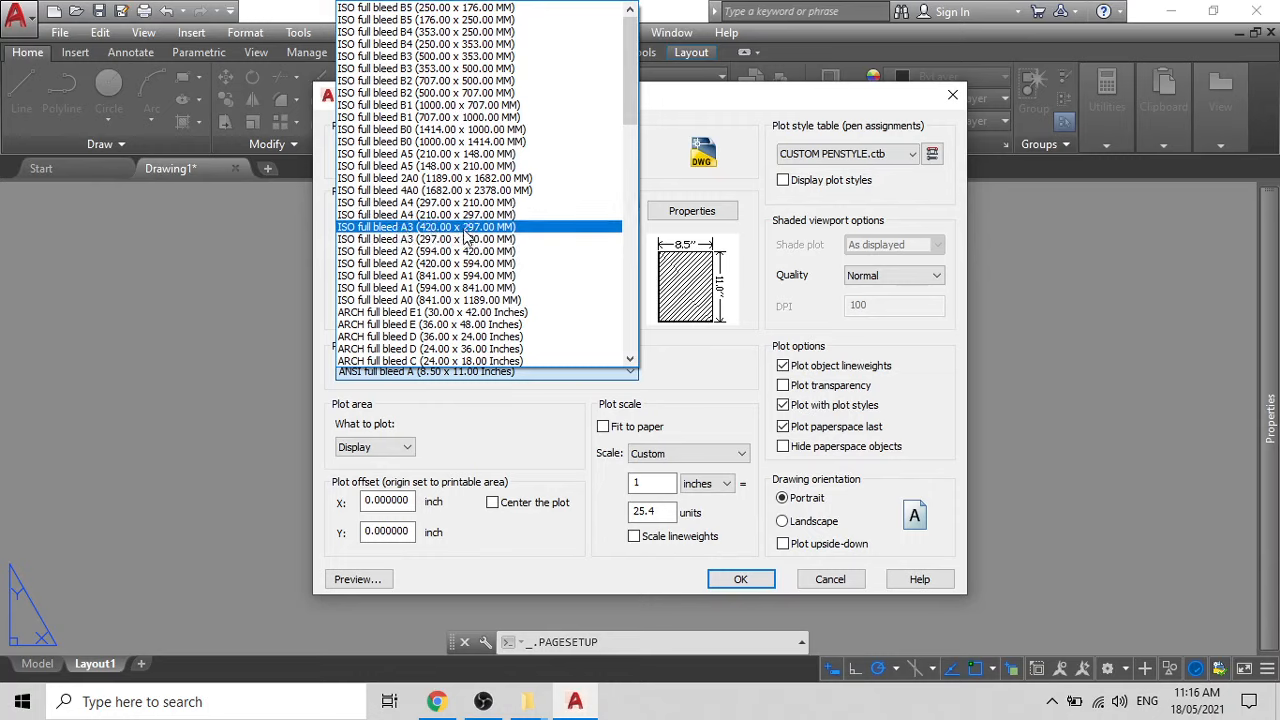
{"action": "left_click", "coordinate": [437, 227]}
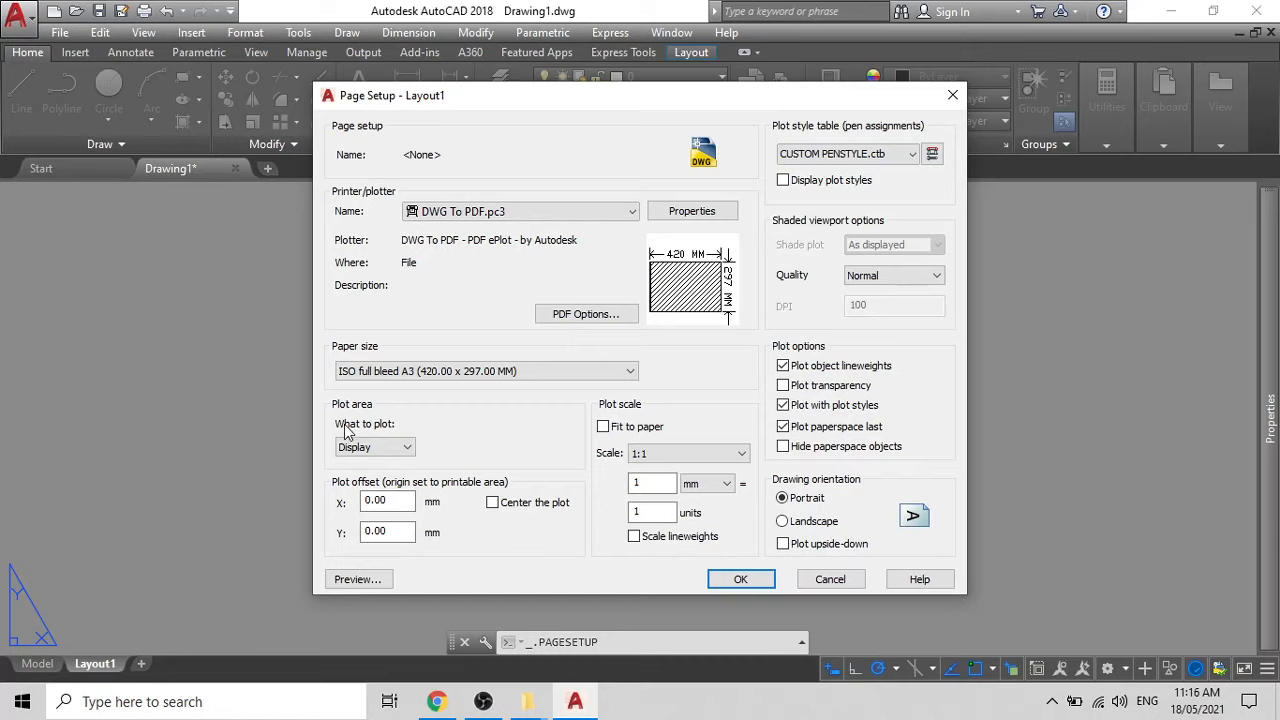
{"action": "left_click", "coordinate": [408, 448]}
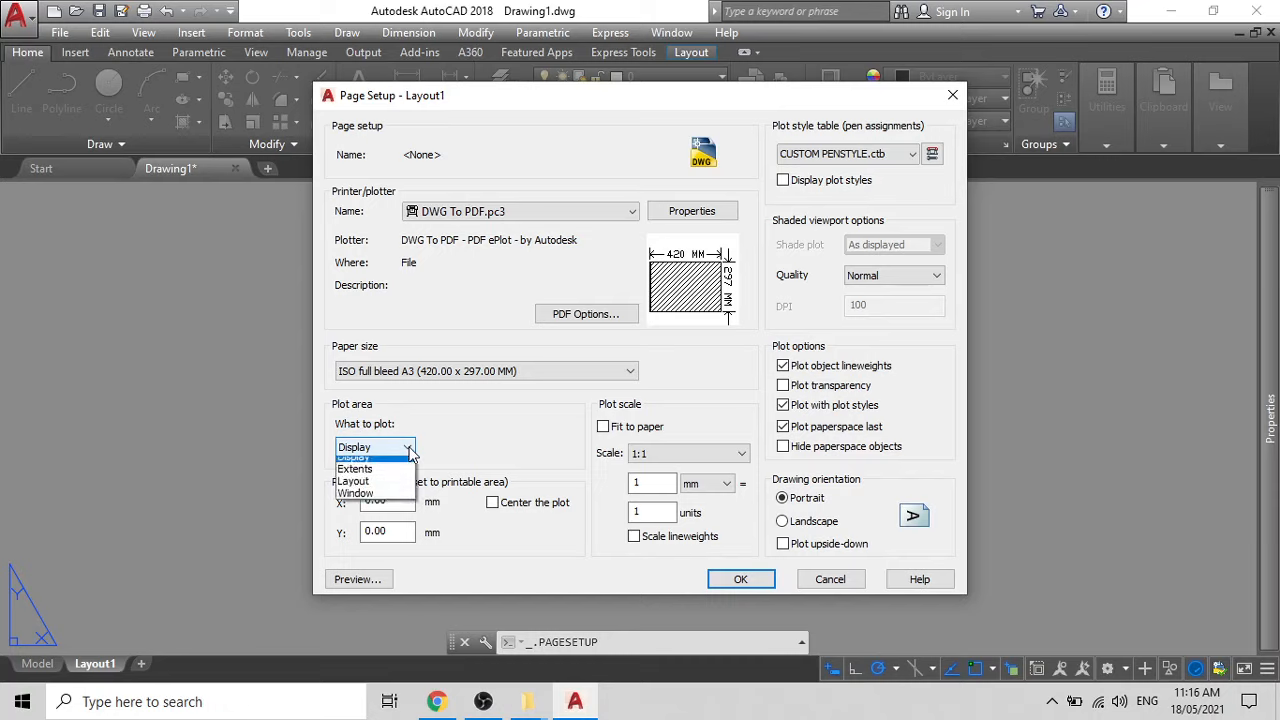
{"action": "left_click", "coordinate": [380, 481]}
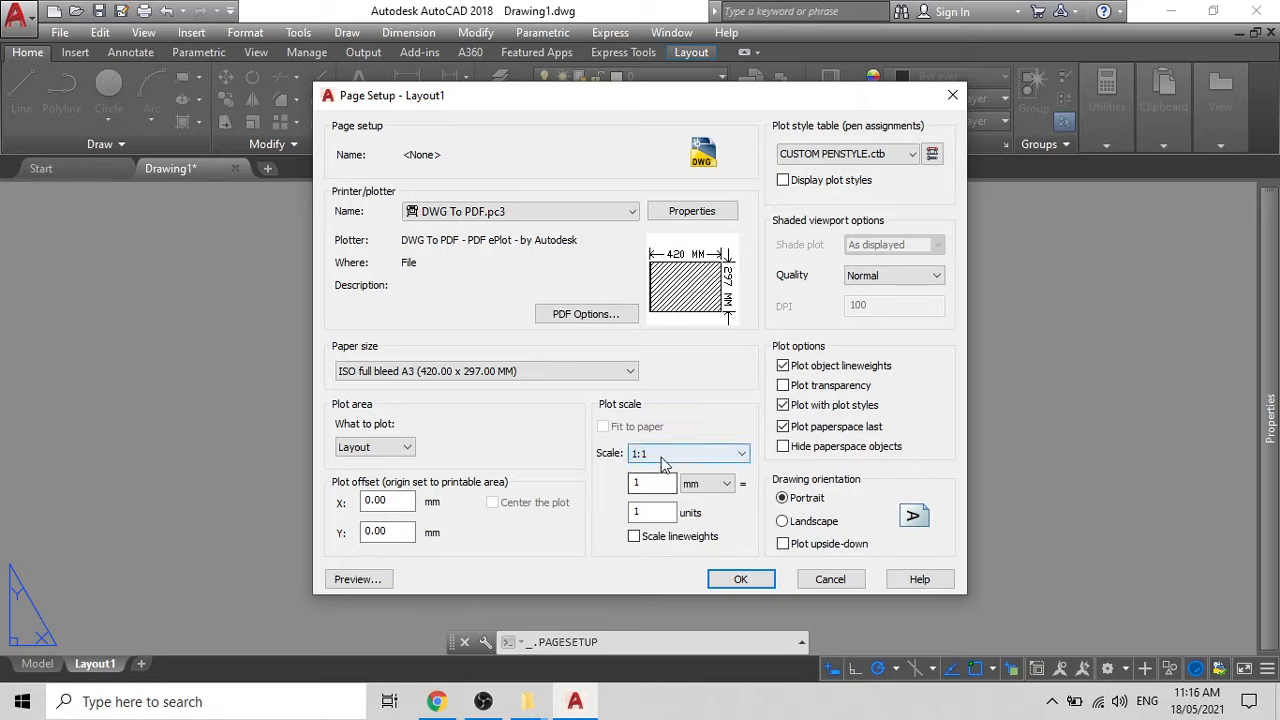
Set Layout1's plot scale to 1:1, with 1 mm equal to 1 drawing unit
{"action": "left_click", "coordinate": [687, 453]}
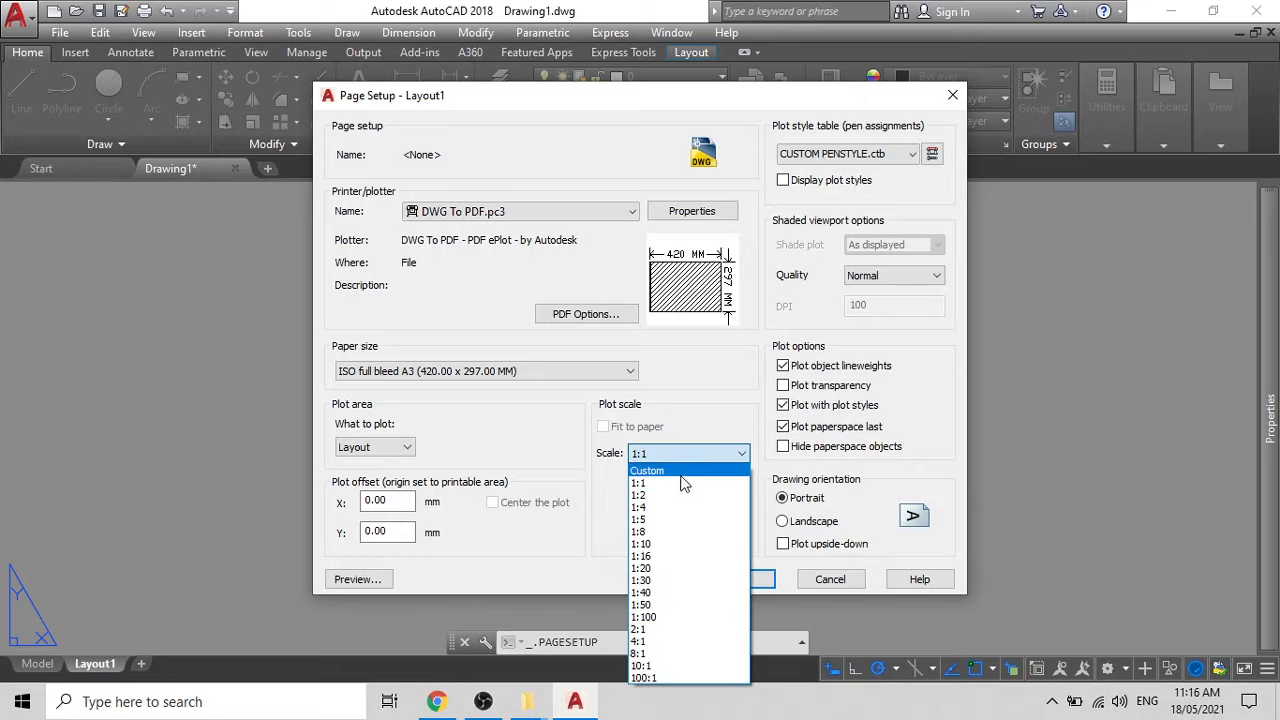
{"action": "left_click", "coordinate": [678, 484]}
{"action": "left_click", "coordinate": [651, 483]}
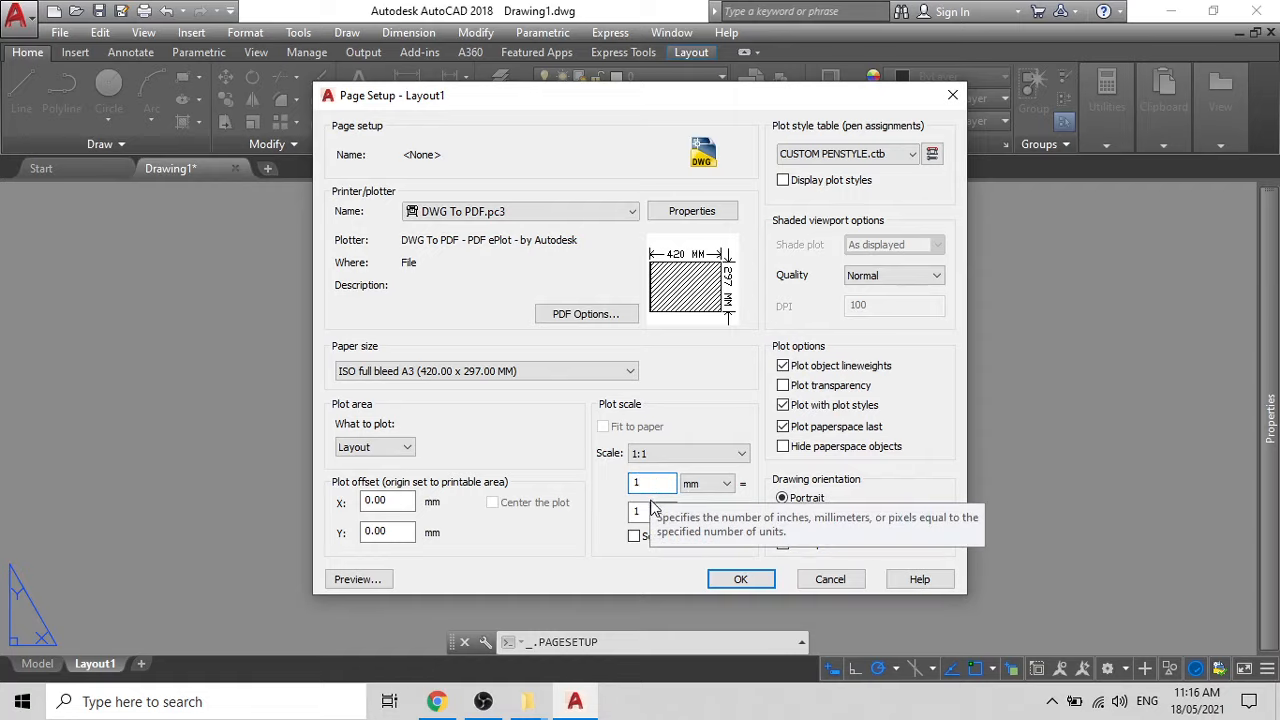
{"action": "left_click", "coordinate": [651, 510]}
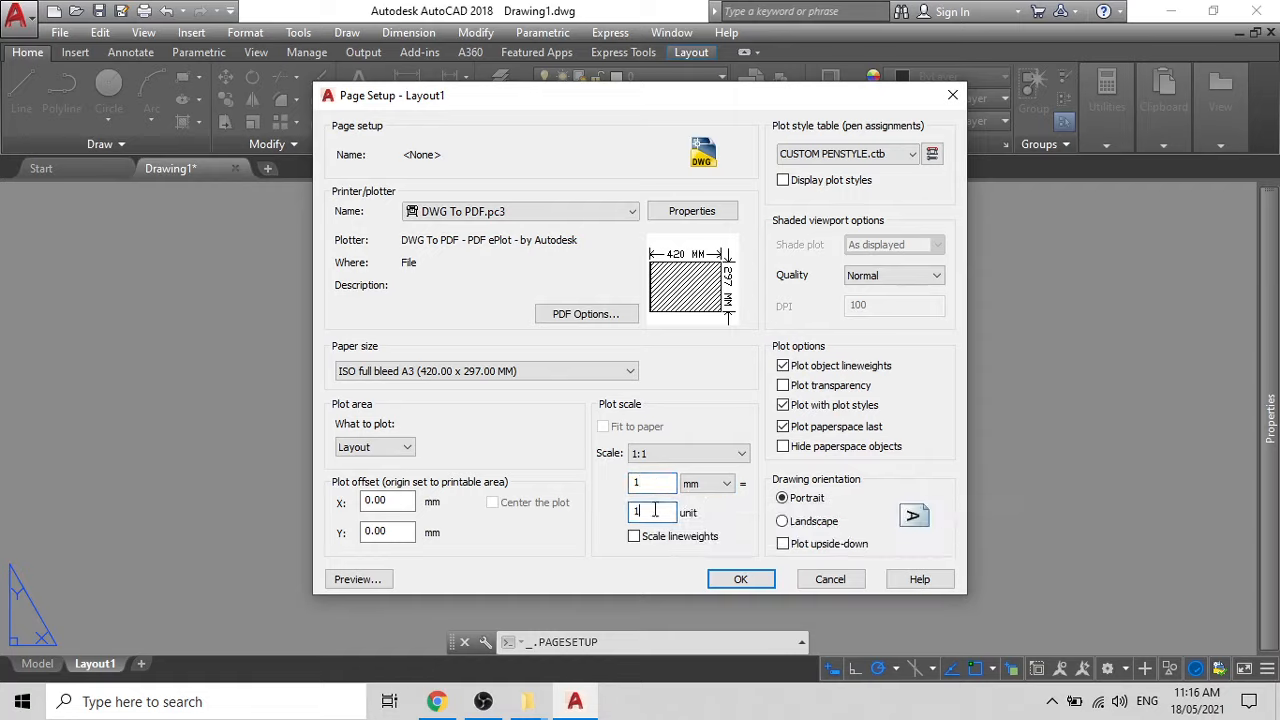
{"action": "left_click", "coordinate": [716, 484]}
{"action": "left_click", "coordinate": [697, 515]}
Set the drawing orientation to Landscape, then accept Layout1's page setup and close the Page Setup Manager
{"action": "left_click", "coordinate": [782, 524]}
{"action": "left_click", "coordinate": [745, 579]}
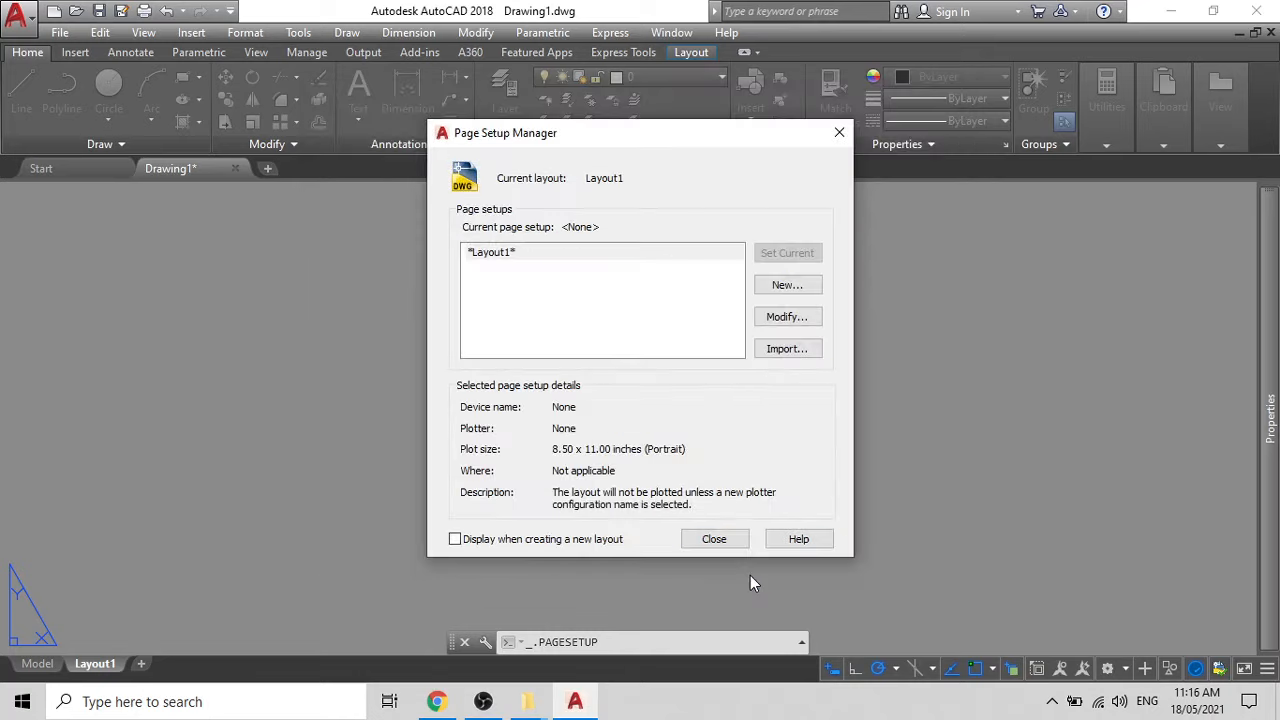
{"action": "left_click", "coordinate": [713, 539]}
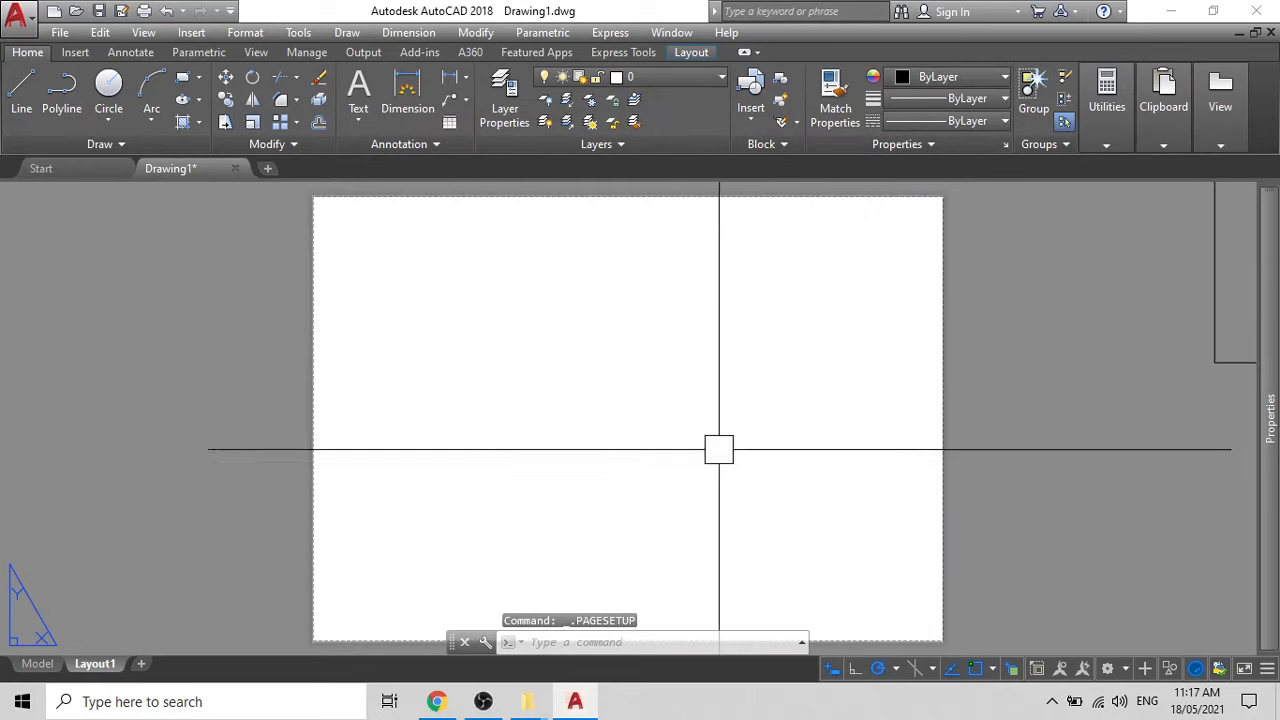
Delete the leftover viewport frame lying outside the sheet in Layout1
{"action": "scroll", "coordinate": [537, 251], "scroll_direction": "down", "scroll_amount": 5}
{"action": "scroll", "coordinate": [490, 280], "scroll_direction": "up", "scroll_amount": 4}
{"action": "scroll", "coordinate": [555, 300], "scroll_direction": "down", "scroll_amount": 4}
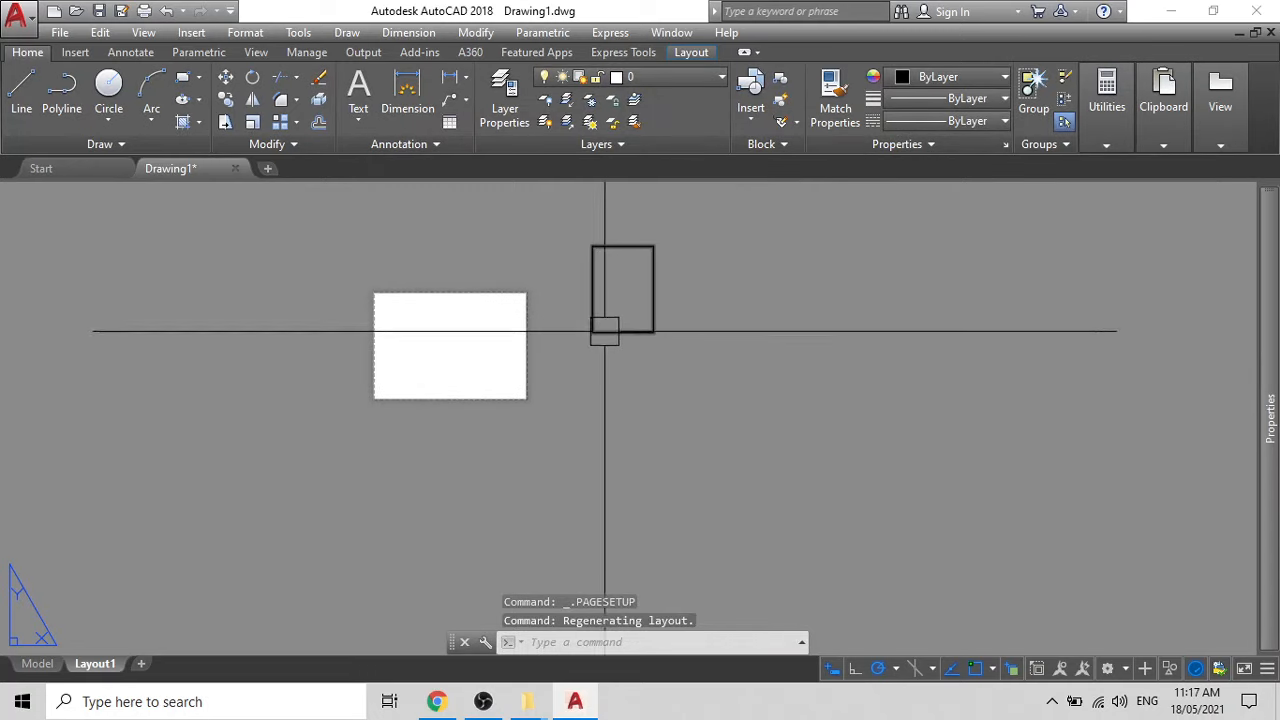
{"action": "left_click", "coordinate": [617, 330]}
{"action": "key", "text": "Delete"}
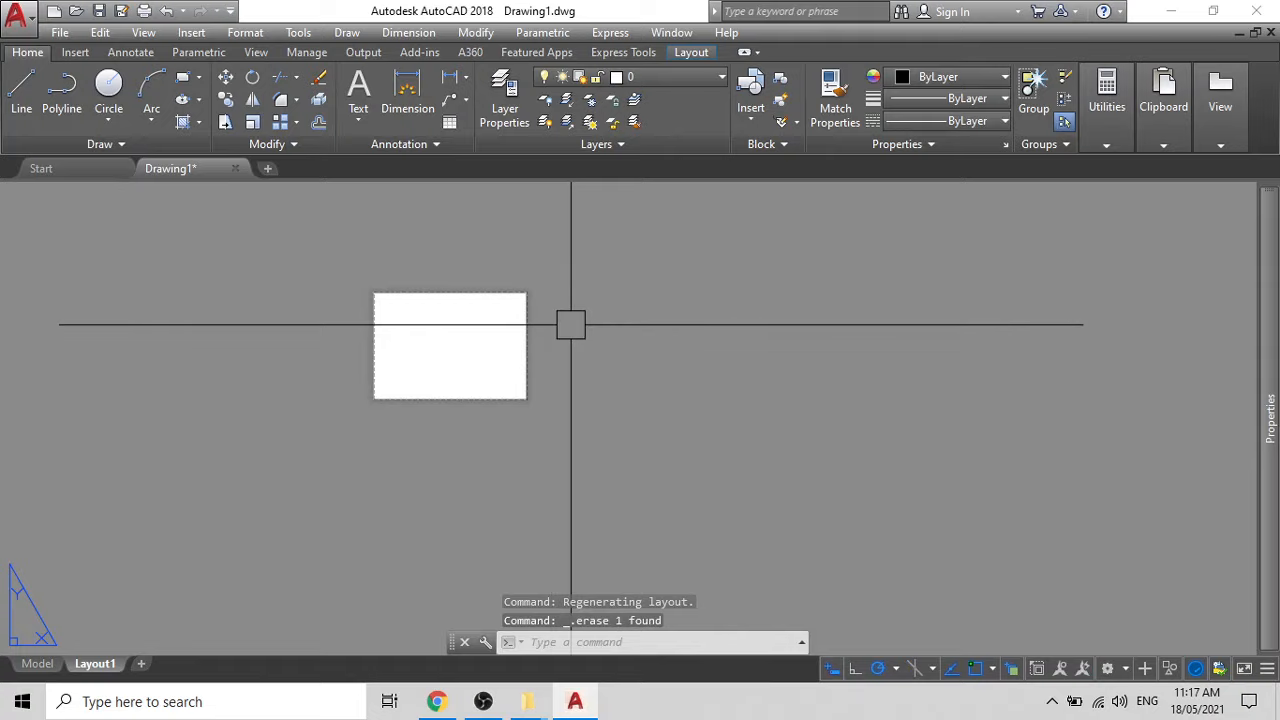
{"action": "type", "text": "REC"}
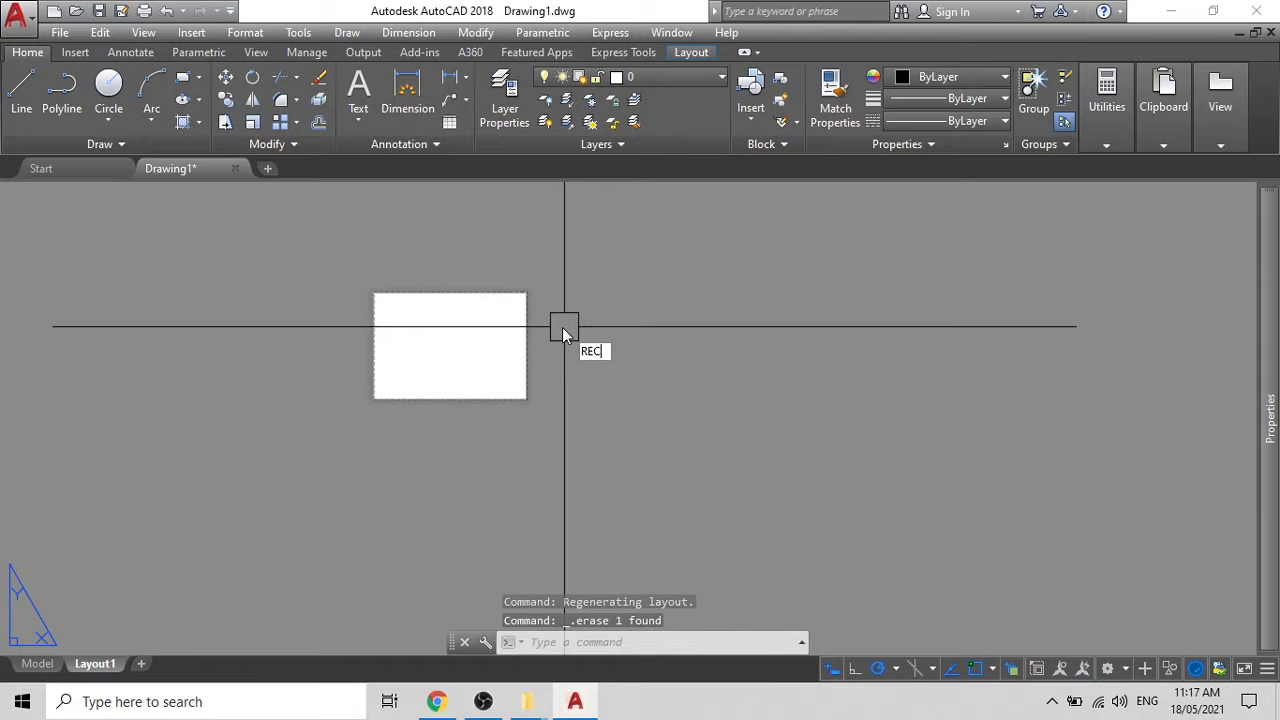
{"action": "key", "text": "Return"}
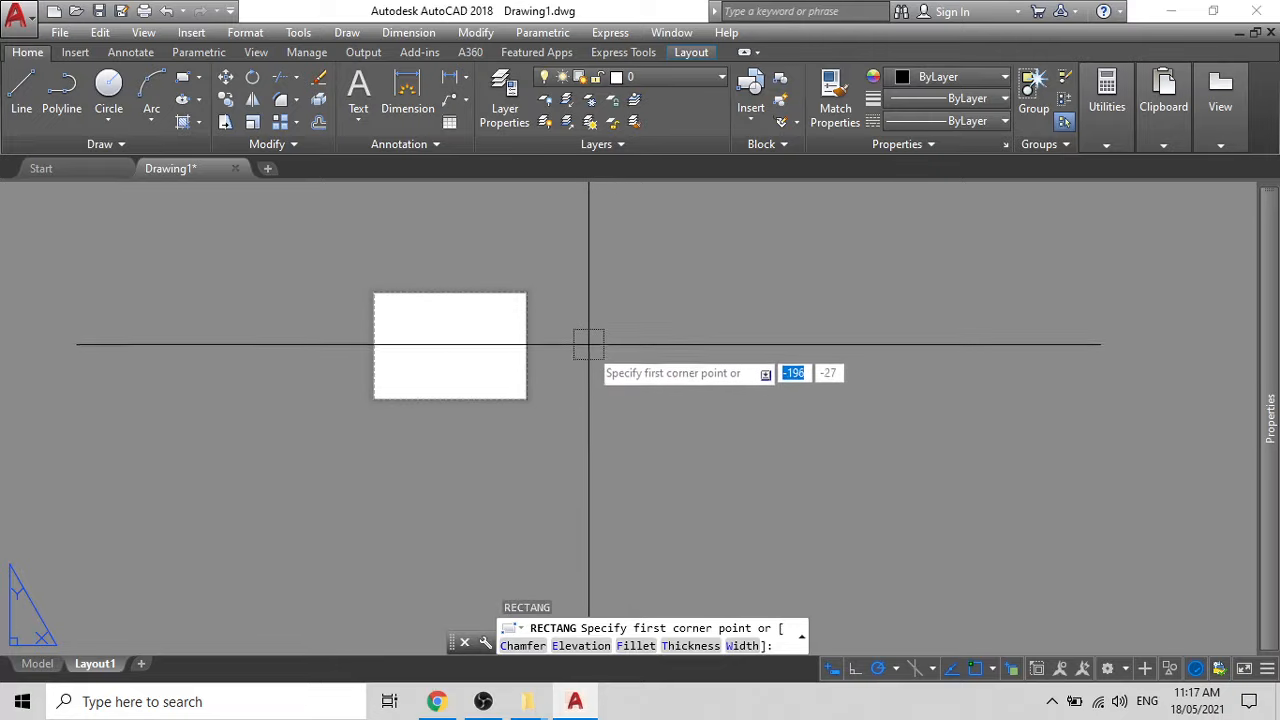
{"action": "left_click", "coordinate": [587, 398]}
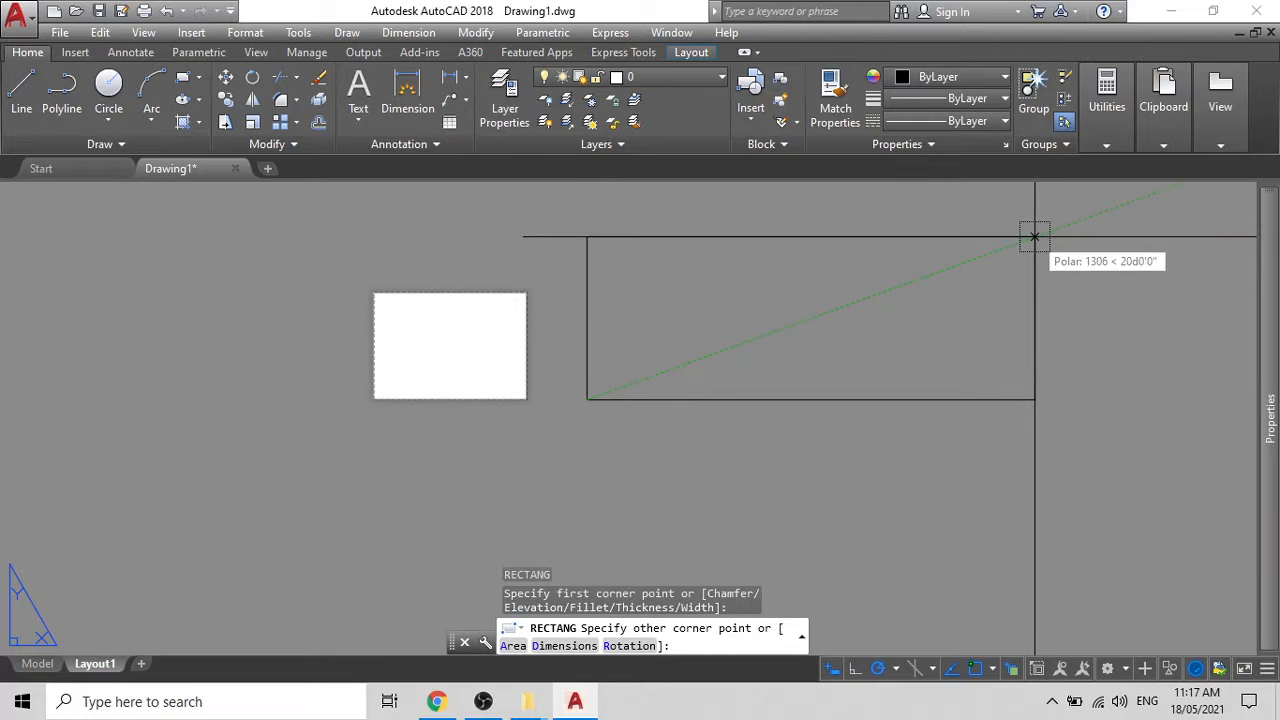
{"action": "type", "text": "420,"}
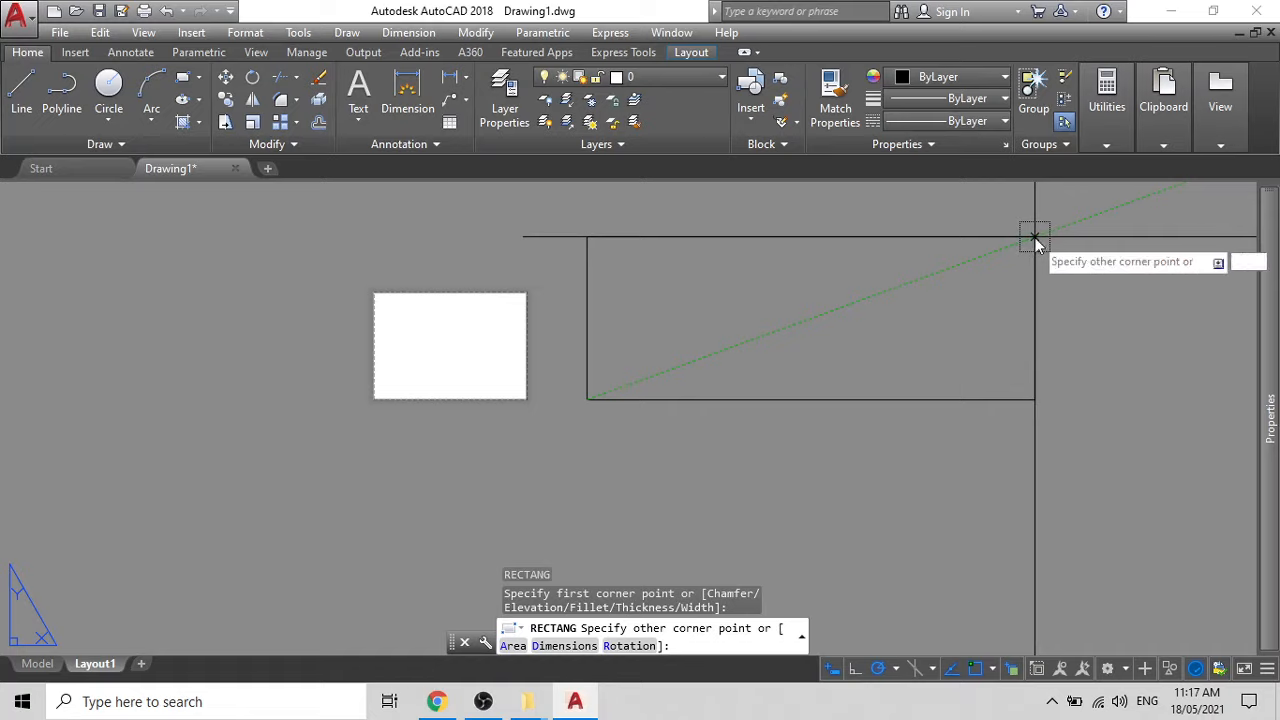
{"action": "type", "text": "297"}
{"action": "key", "text": "Tab"}
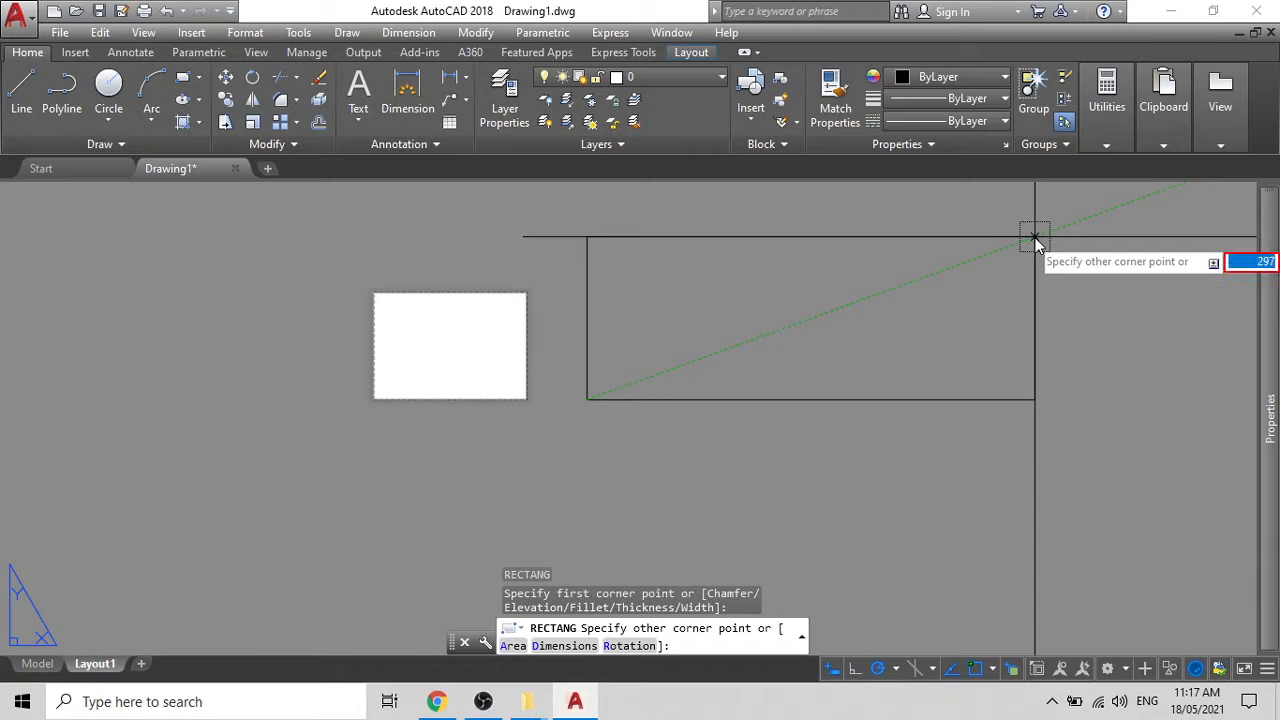
{"action": "key", "text": "Escape"}
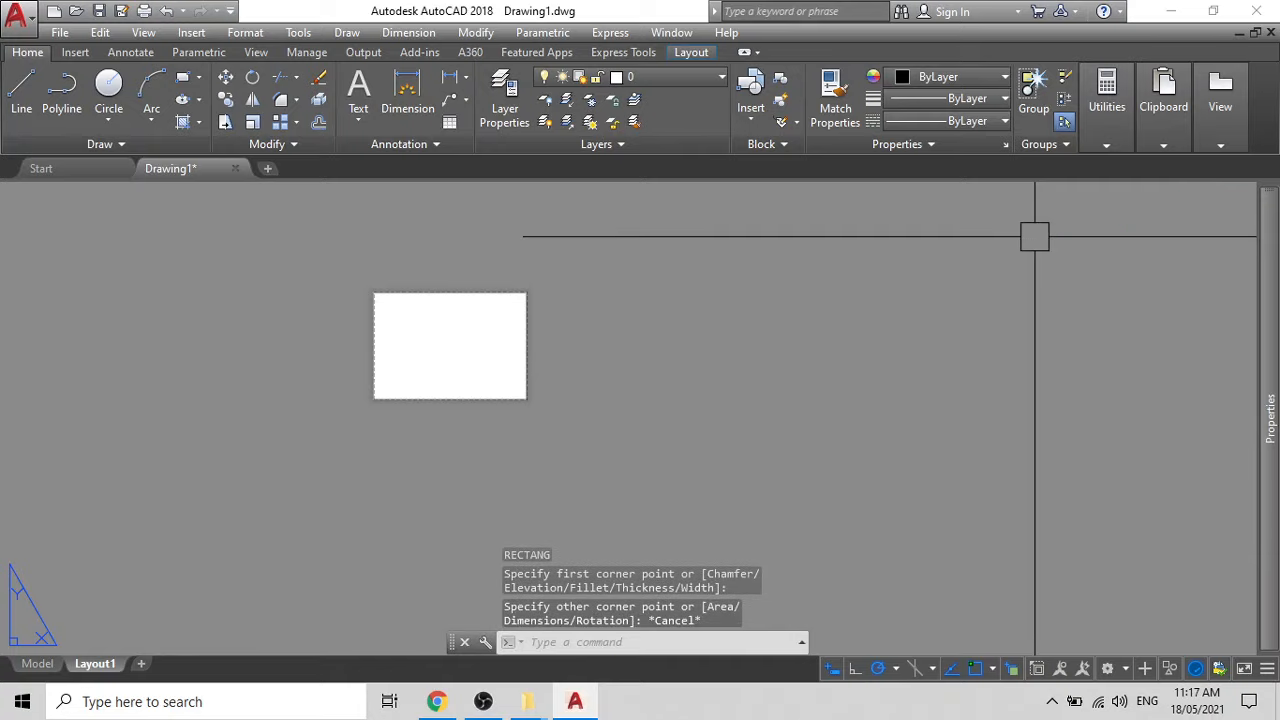
Draw a 420 by 297 rectangle in the empty space to the right of the sheet
{"action": "type", "text": "REC"}
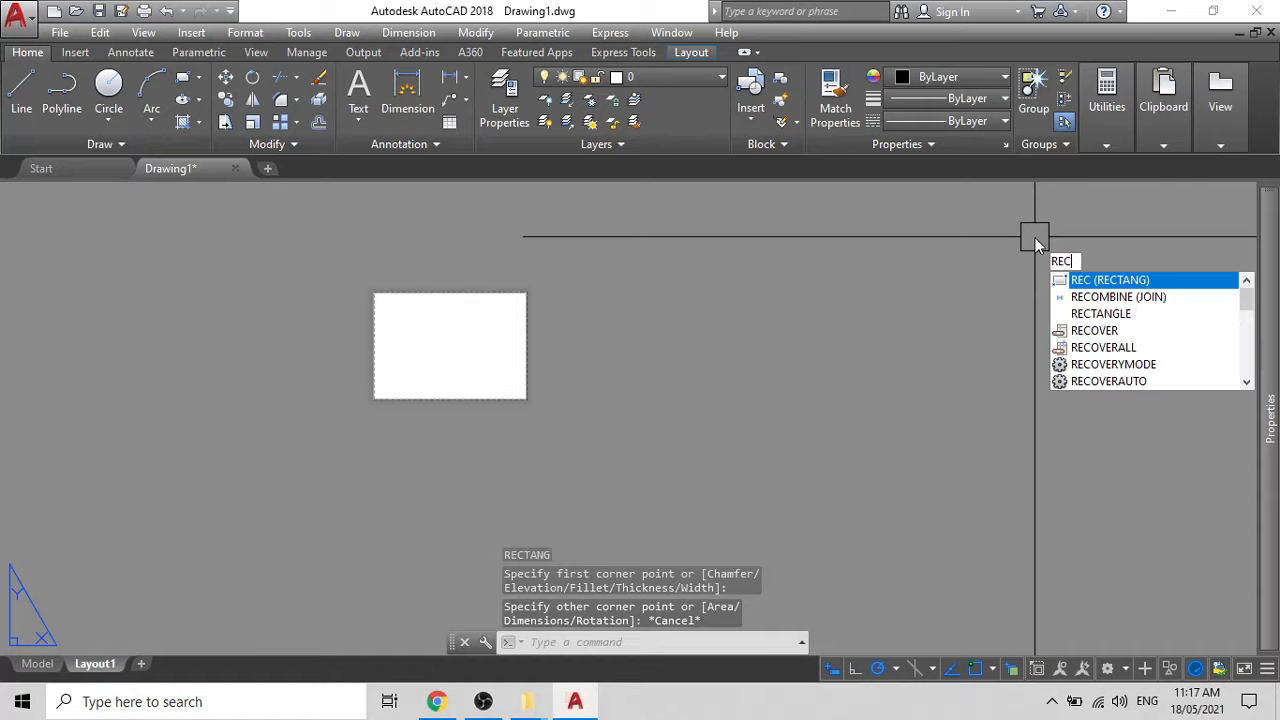
{"action": "key", "text": "Return"}
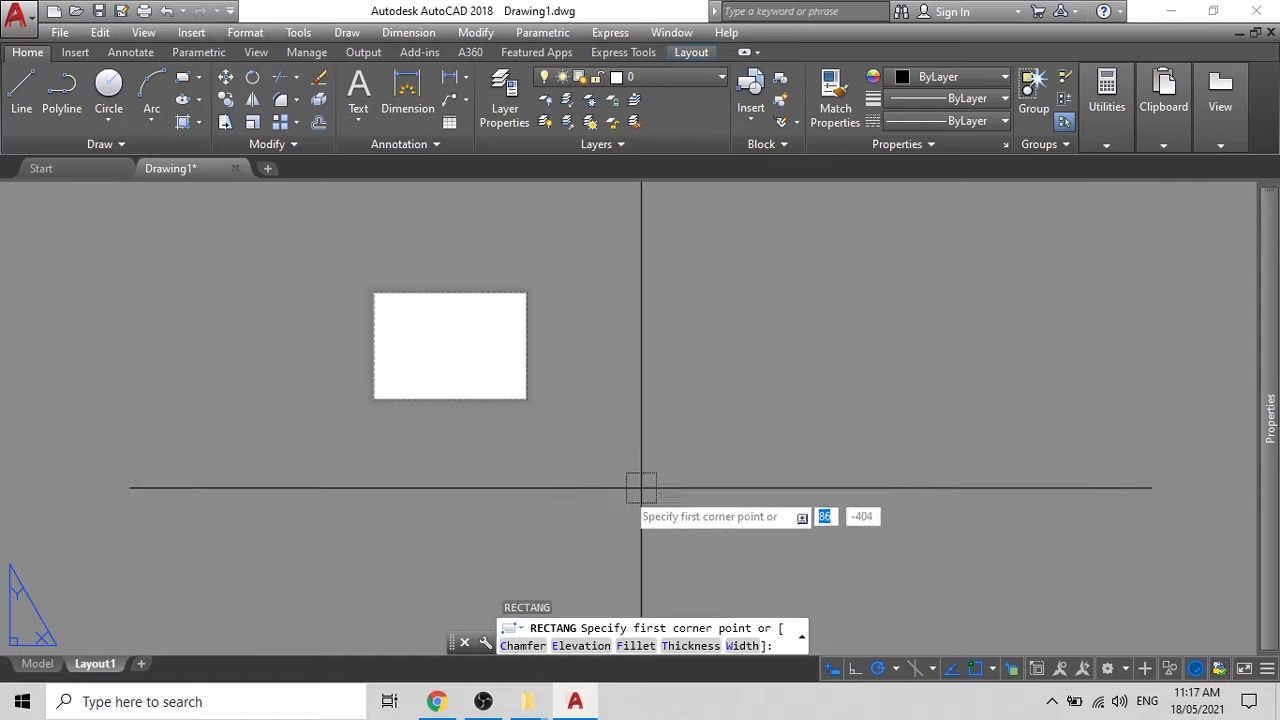
{"action": "left_click", "coordinate": [629, 403]}
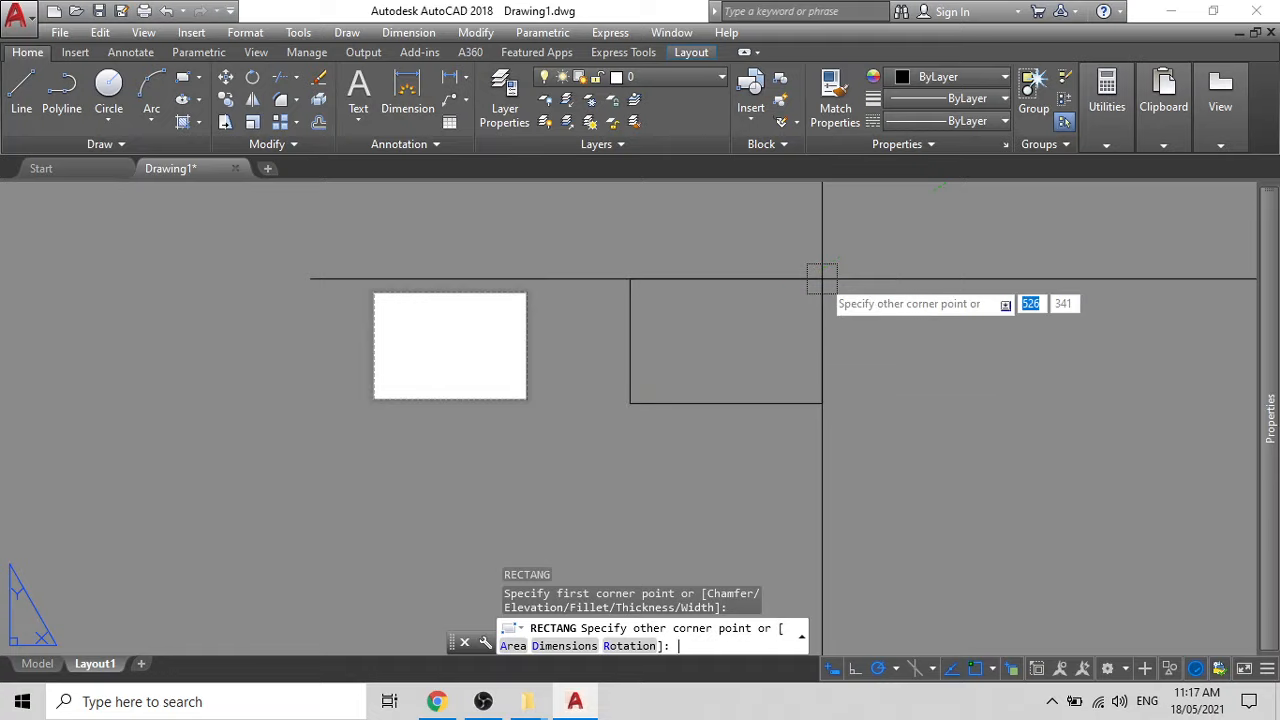
{"action": "type", "text": "420"}
{"action": "key", "text": "Tab"}
{"action": "type", "text": "297"}
{"action": "key", "text": "Return"}
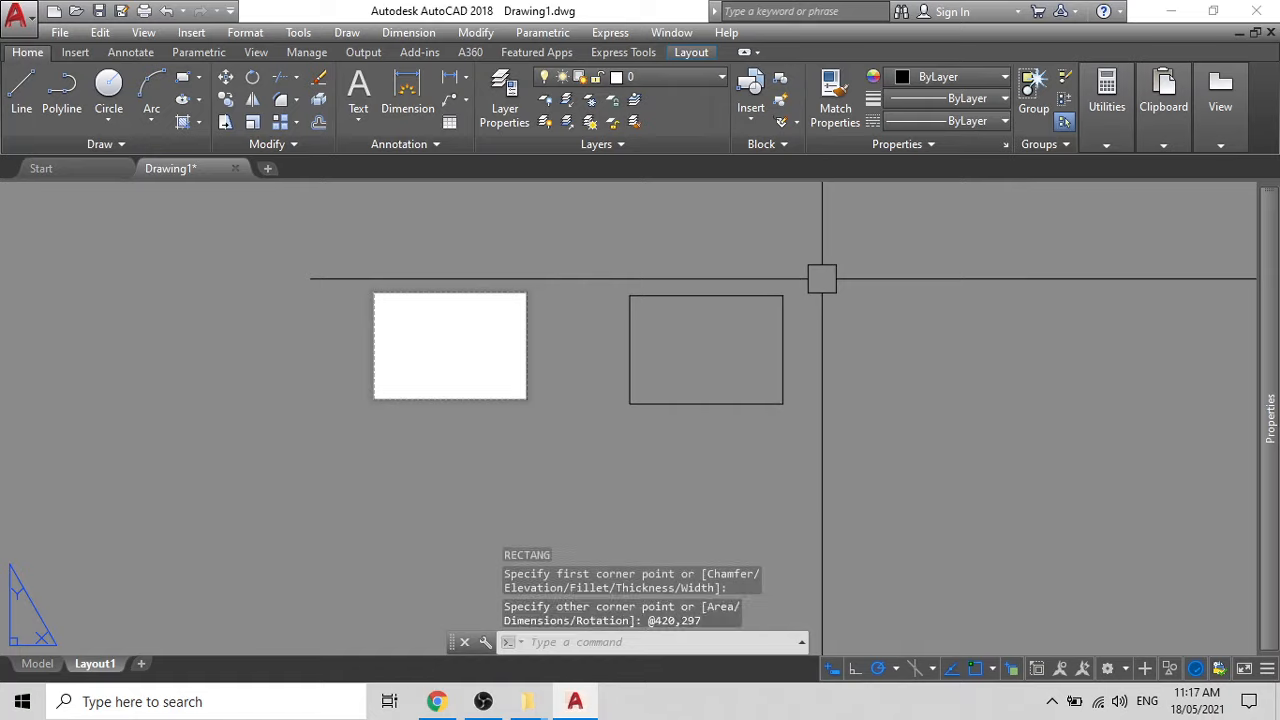
Move the rectangle by its lower-left corner onto the lower-left corner of the white sheet
{"action": "left_click", "coordinate": [708, 296]}
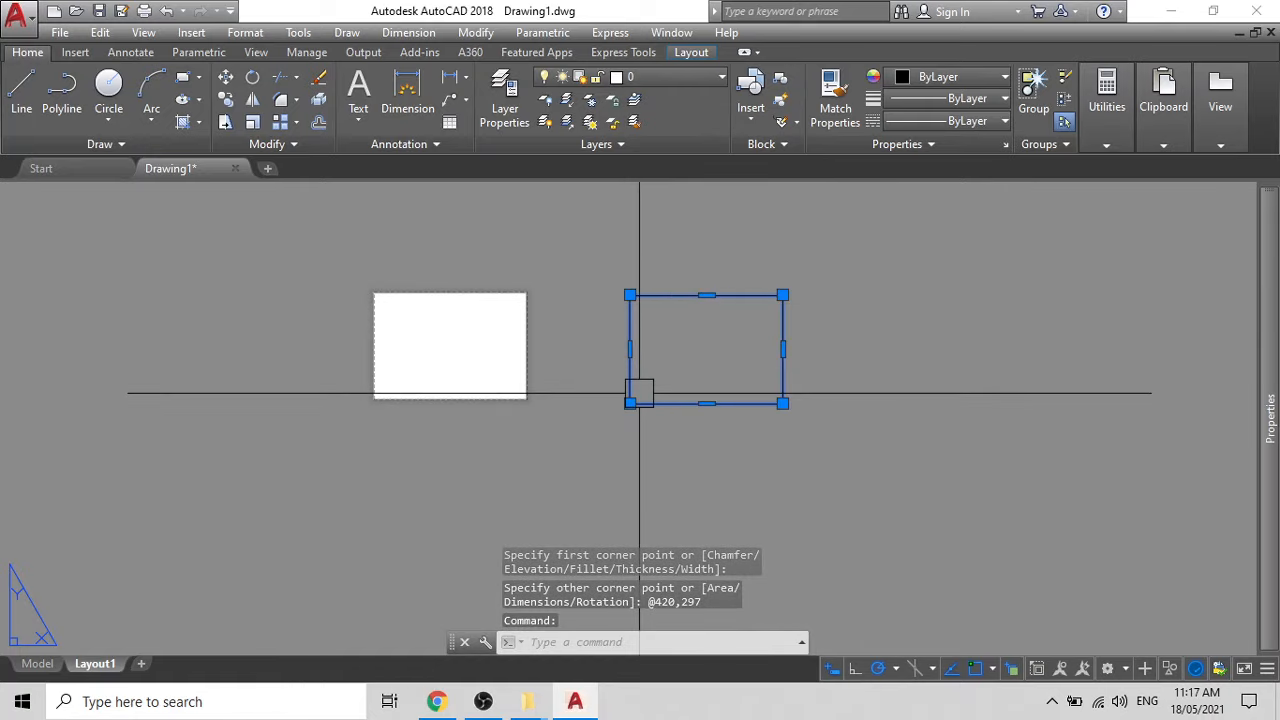
{"action": "type", "text": "M"}
{"action": "key", "text": "Return"}
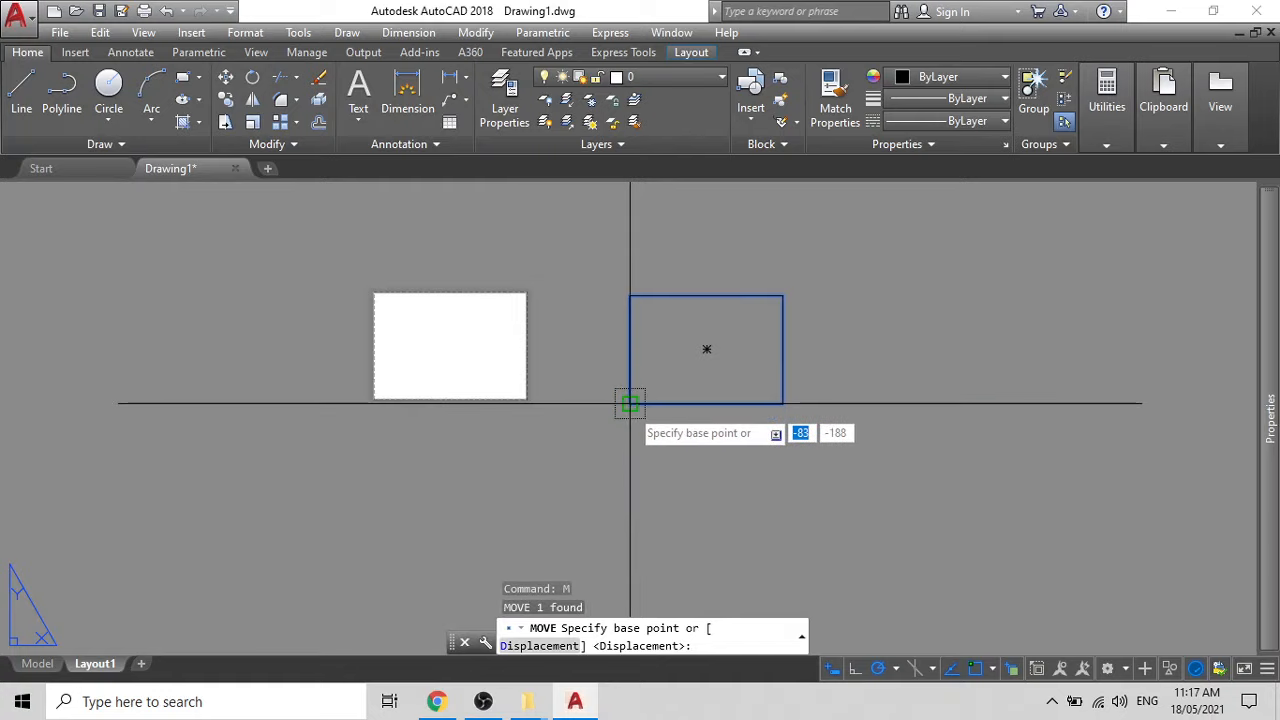
{"action": "left_click", "coordinate": [630, 403]}
{"action": "scroll", "coordinate": [300, 360], "scroll_direction": "up", "scroll_amount": 5}
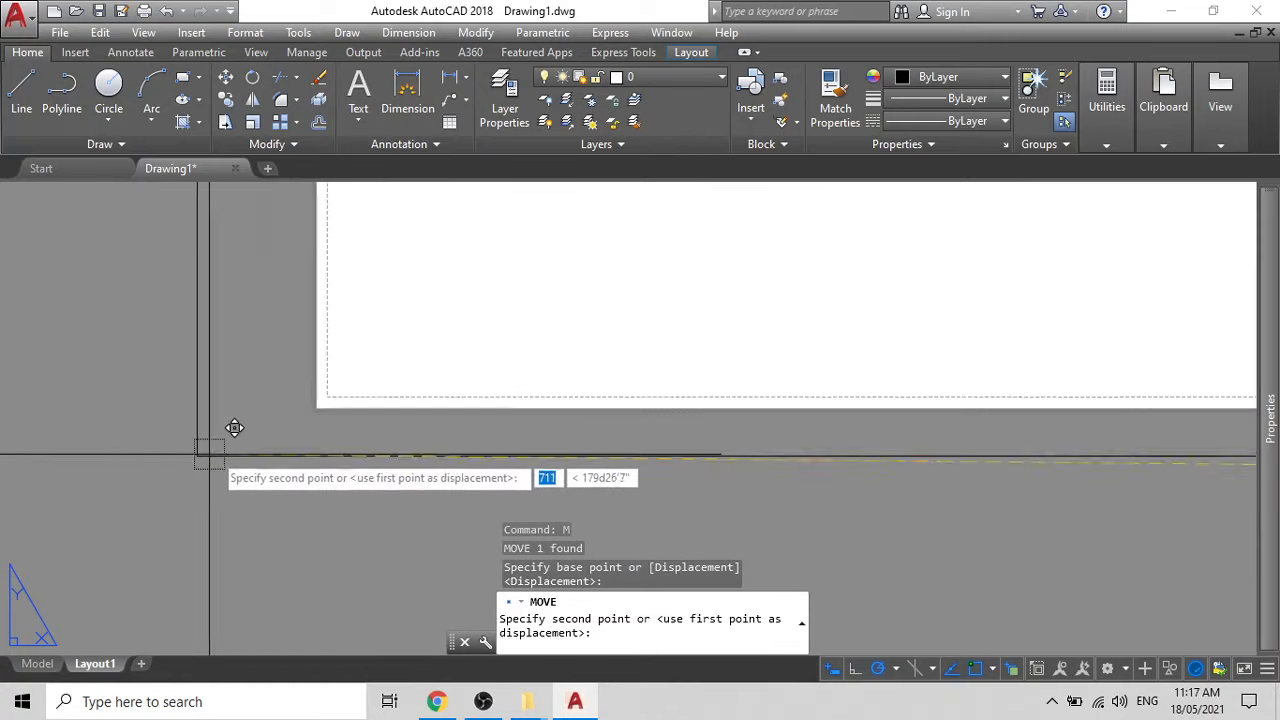
{"action": "scroll", "coordinate": [250, 436], "scroll_direction": "up", "scroll_amount": 8}
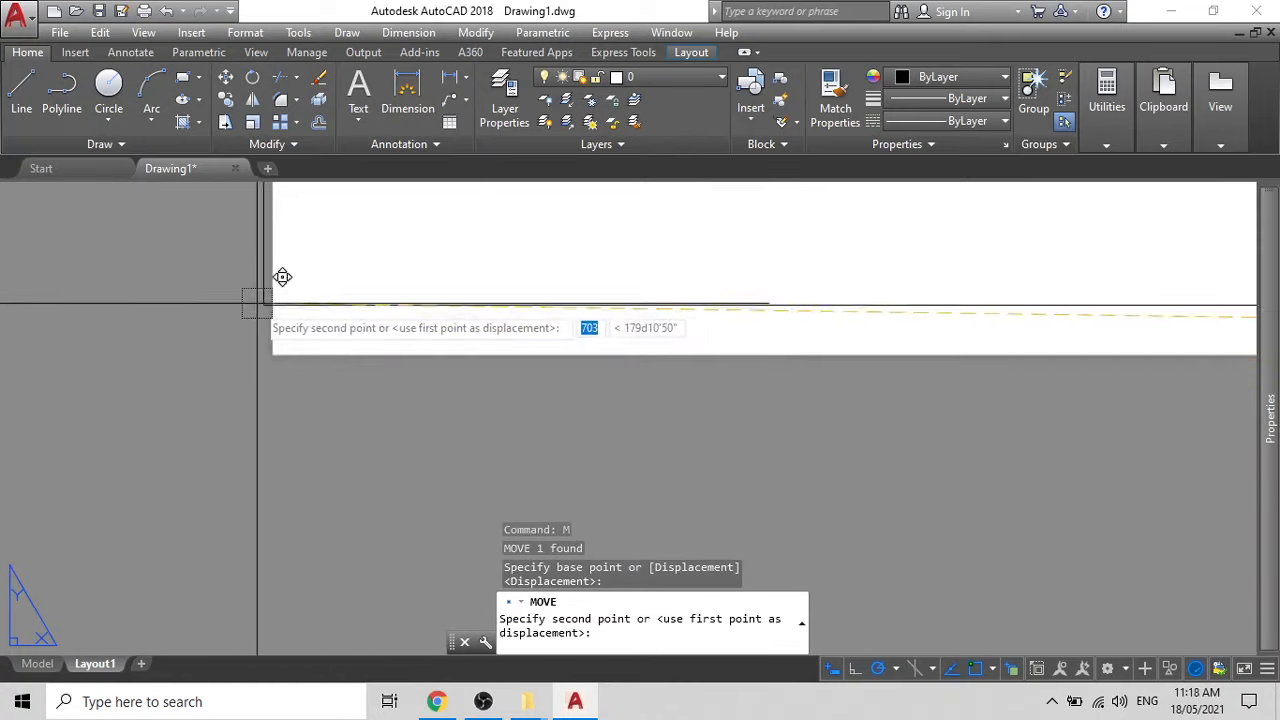
{"action": "middle_click_drag", "start_coordinate": [282, 277], "coordinate": [603, 354]}
{"action": "scroll", "coordinate": [603, 354], "scroll_direction": "up", "scroll_amount": 1}
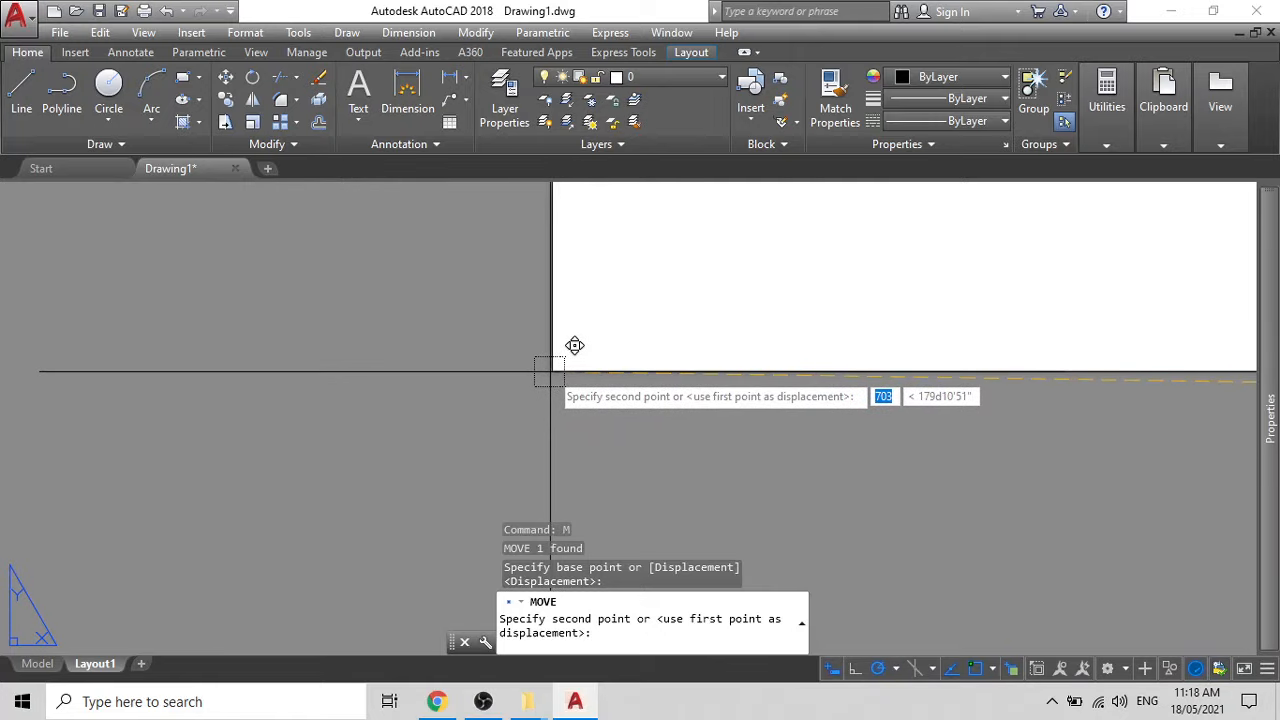
{"action": "left_click", "coordinate": [549, 371]}
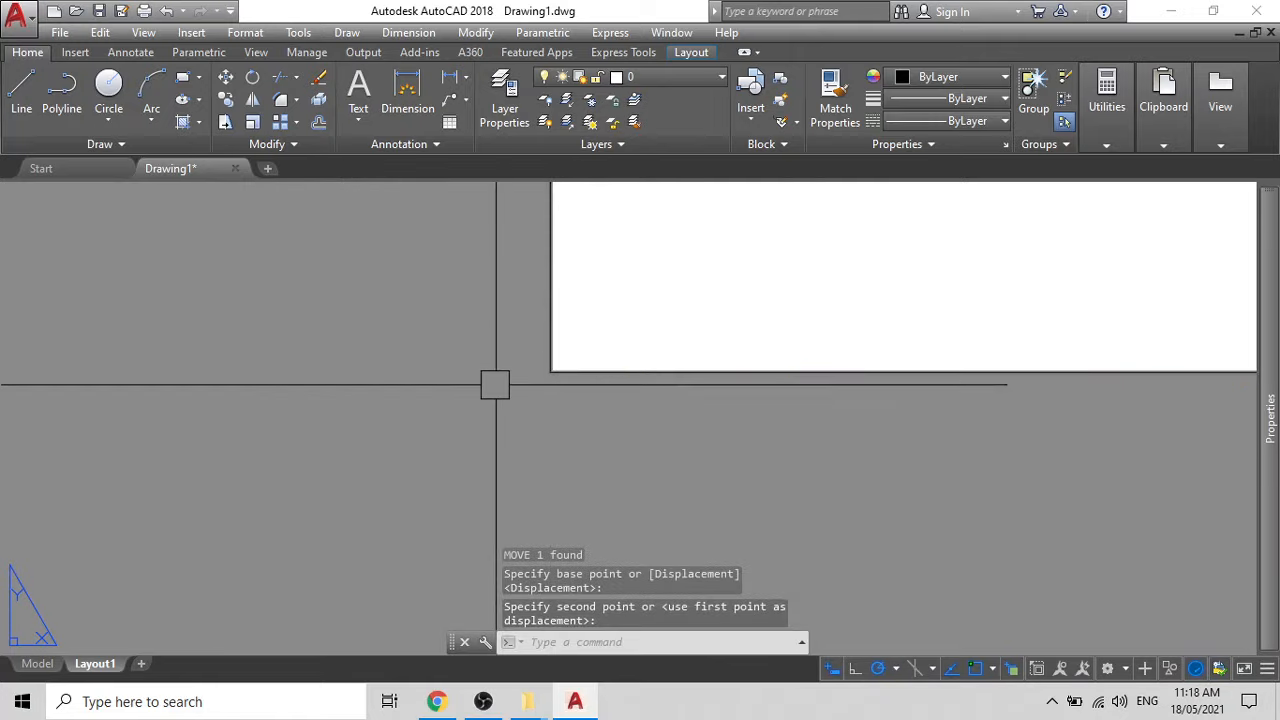
Move the rectangle by a small amount to refine its fit at the sheet's lower-left corner
{"action": "type", "text": "m"}
{"action": "key", "text": "Return"}
{"action": "left_click", "coordinate": [440, 410]}
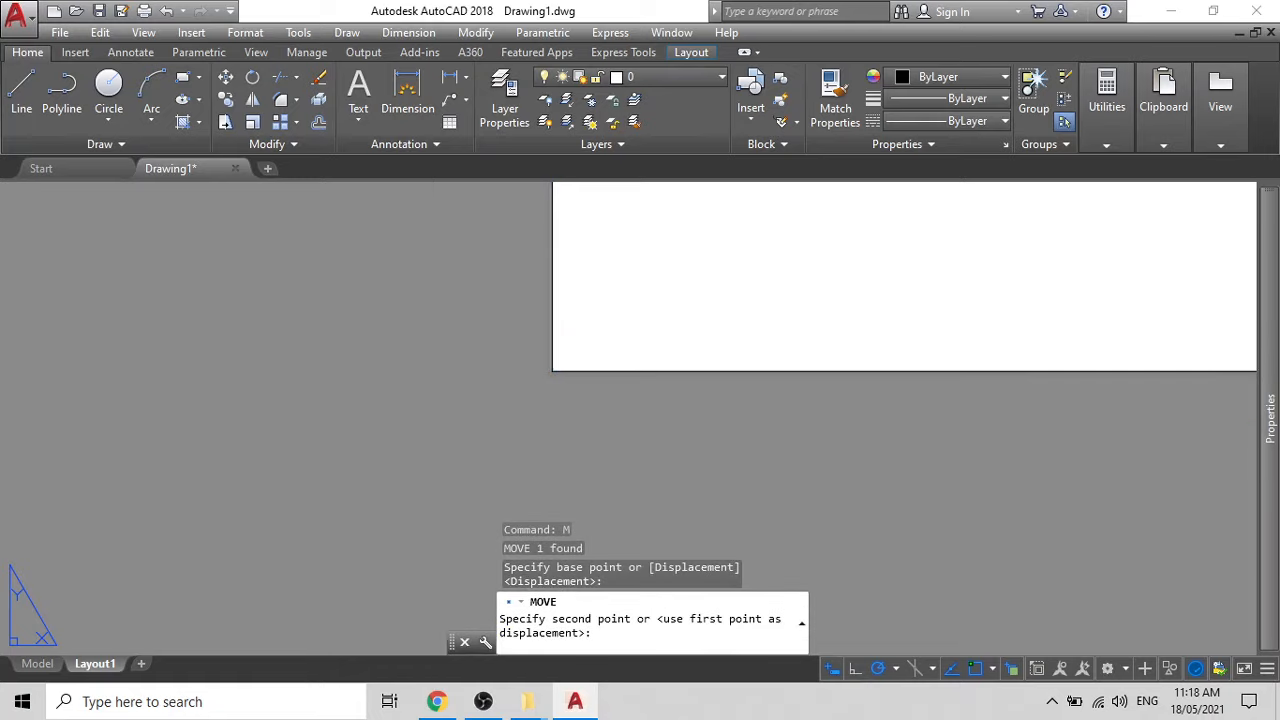
{"action": "left_click", "coordinate": [552, 372]}
Nudge the rectangle slightly up and left so its edges coincide with the sheet's edges
{"action": "scroll", "coordinate": [555, 374], "scroll_direction": "up", "scroll_amount": 5}
{"action": "left_click", "coordinate": [531, 381]}
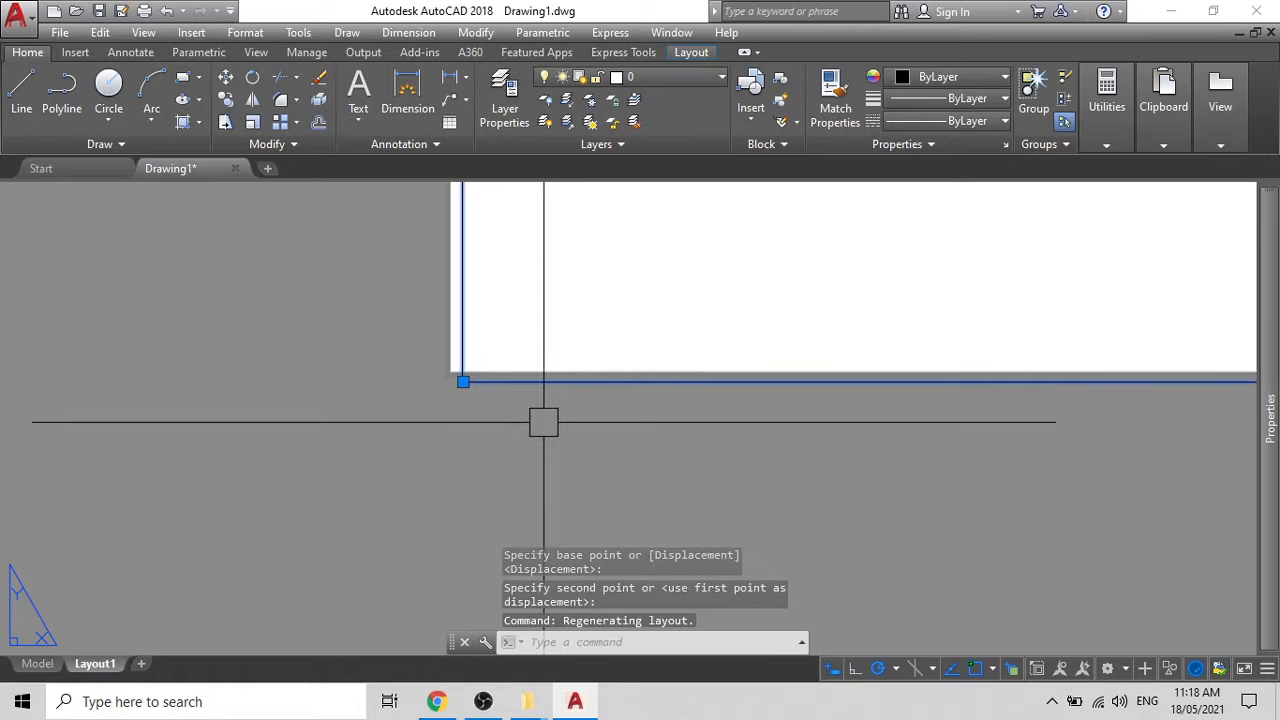
{"action": "type", "text": "m"}
{"action": "key", "text": "Return"}
{"action": "left_click", "coordinate": [543, 421]}
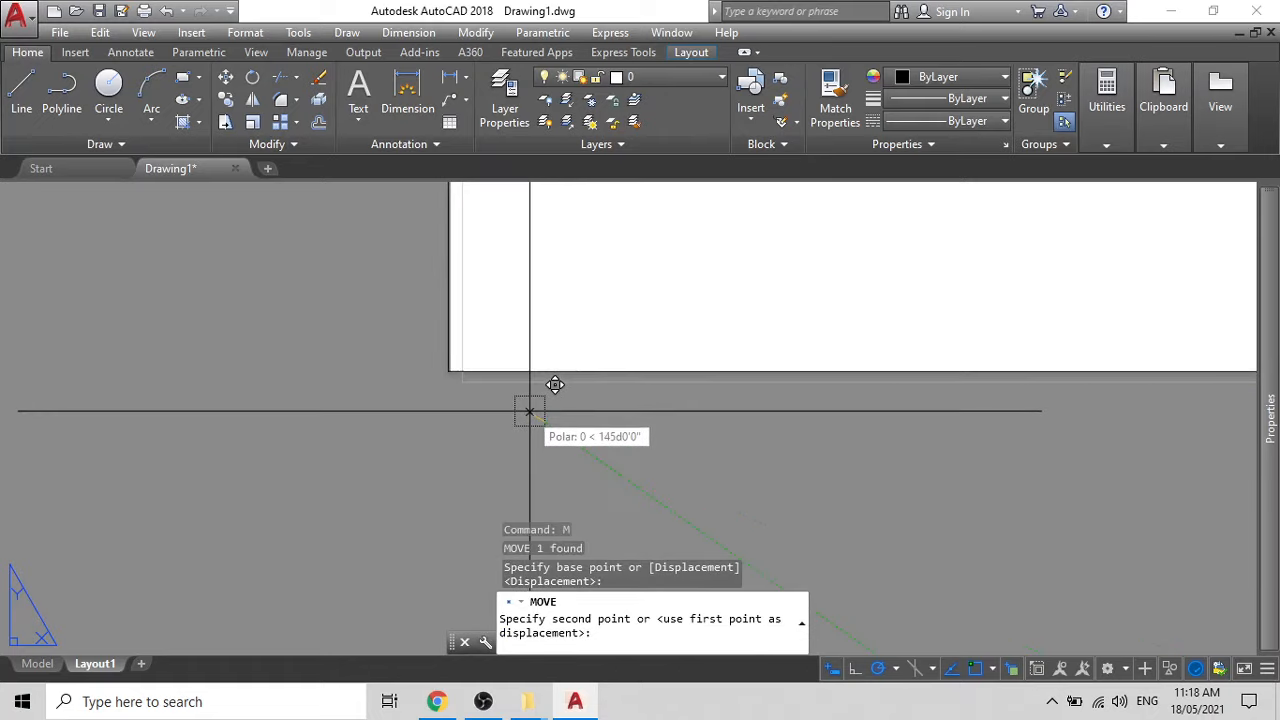
{"action": "left_click", "coordinate": [521, 410]}
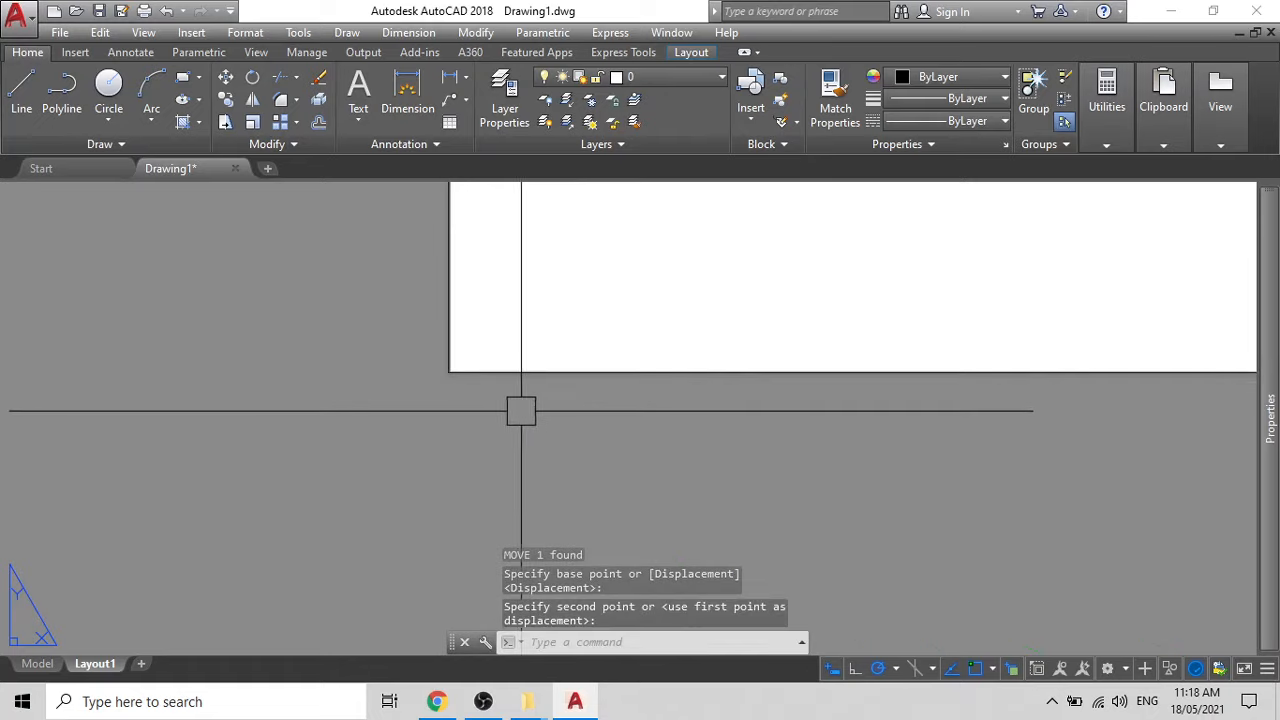
{"action": "scroll", "coordinate": [521, 410], "scroll_direction": "down", "scroll_amount": 5}
{"action": "scroll", "coordinate": [509, 394], "scroll_direction": "down", "scroll_amount": 2}
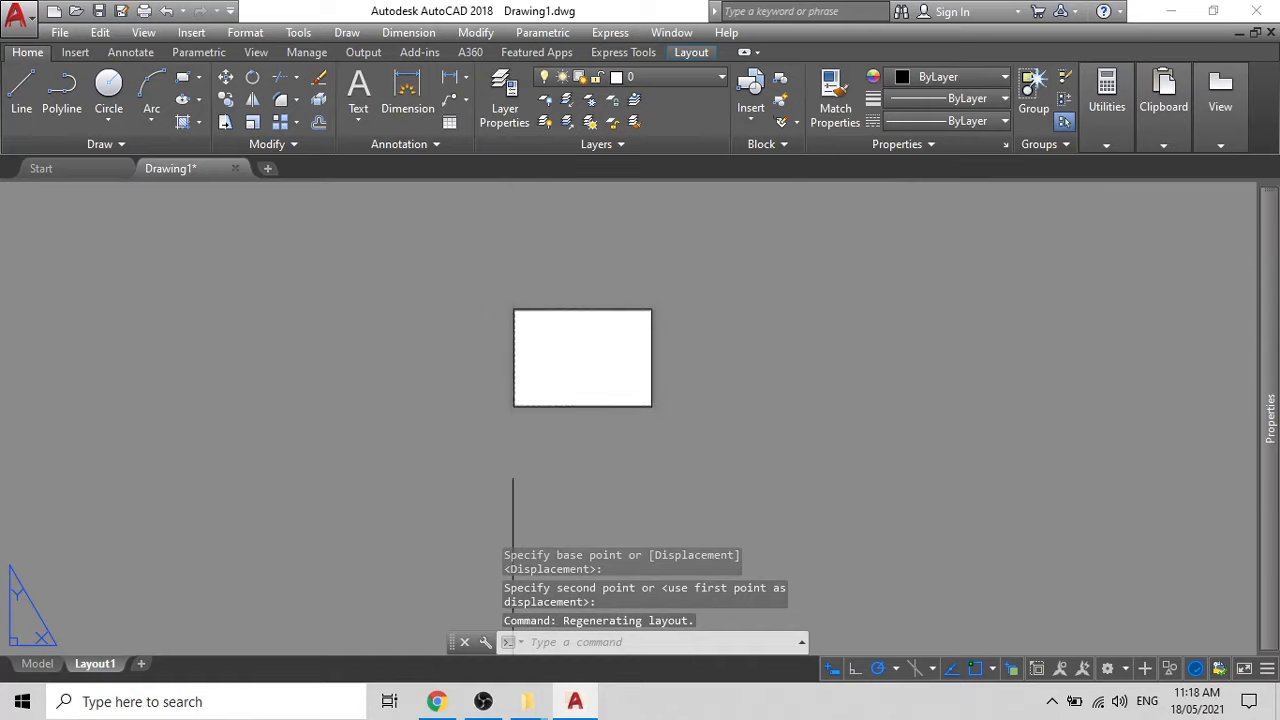
{"action": "scroll", "coordinate": [538, 294], "scroll_direction": "up", "scroll_amount": 8}
{"action": "scroll", "coordinate": [508, 315], "scroll_direction": "down", "scroll_amount": 6}
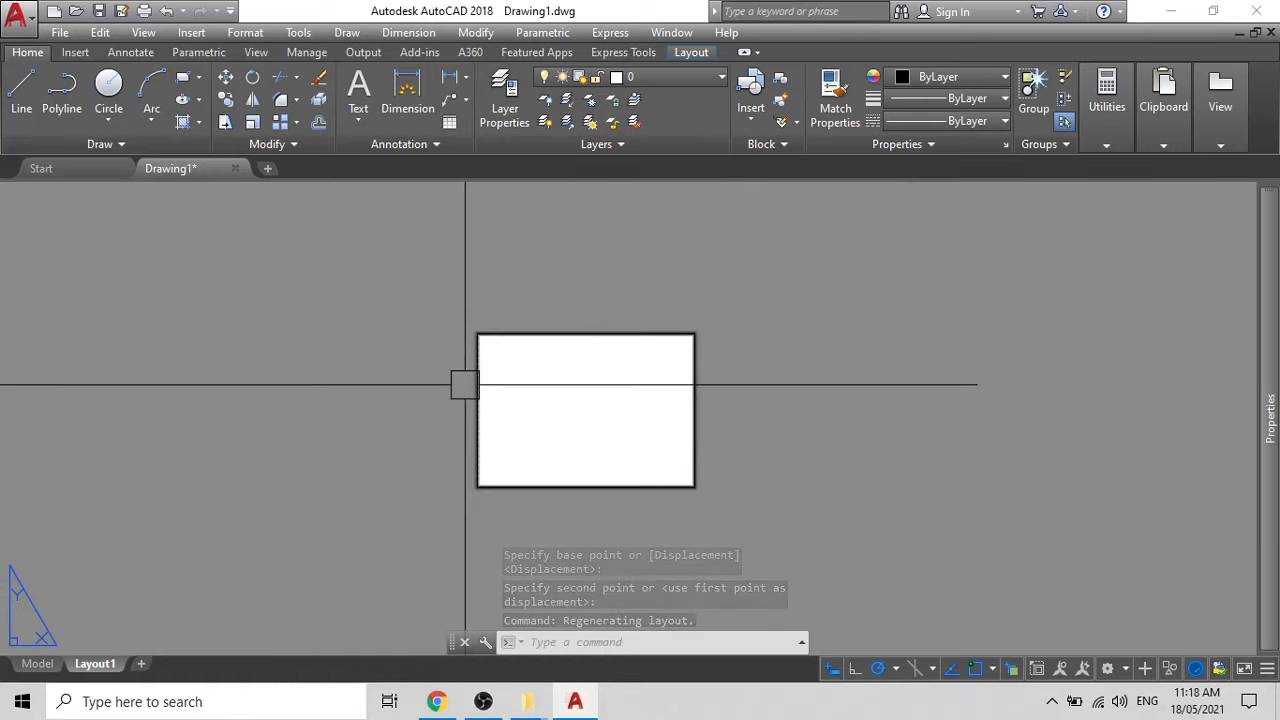
{"action": "left_click", "coordinate": [694, 391]}
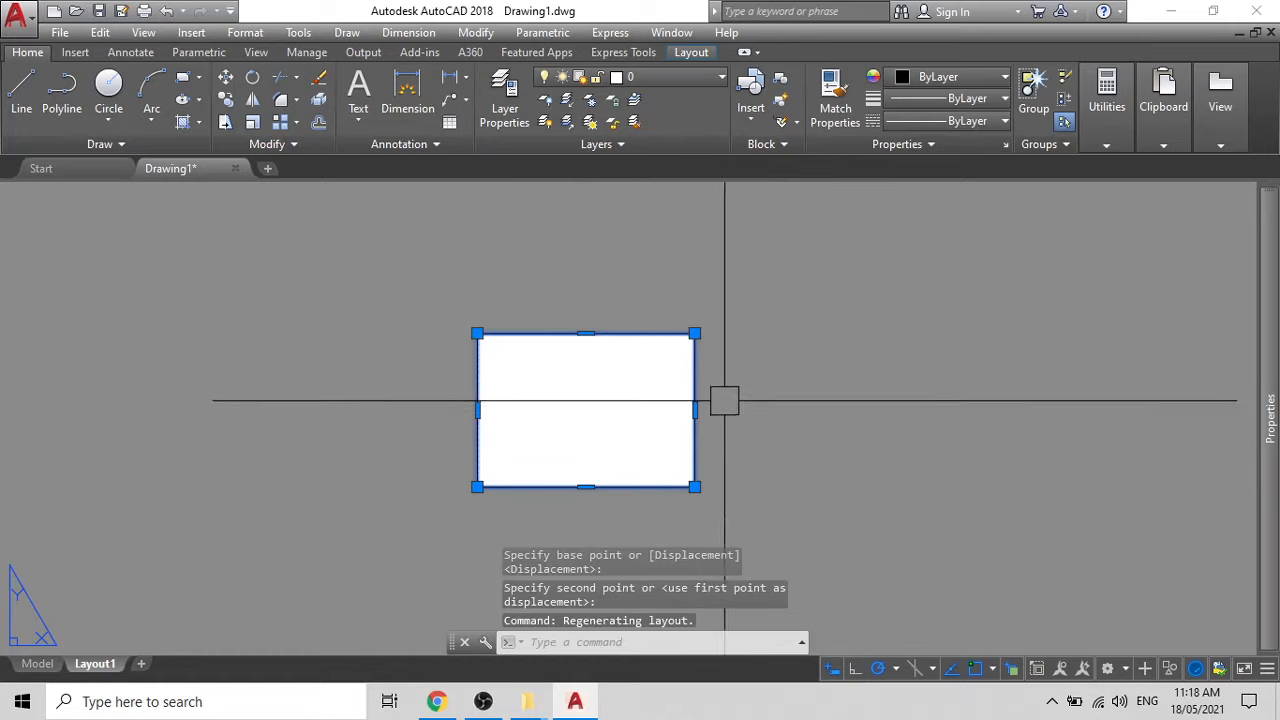
{"action": "key", "text": "Escape"}
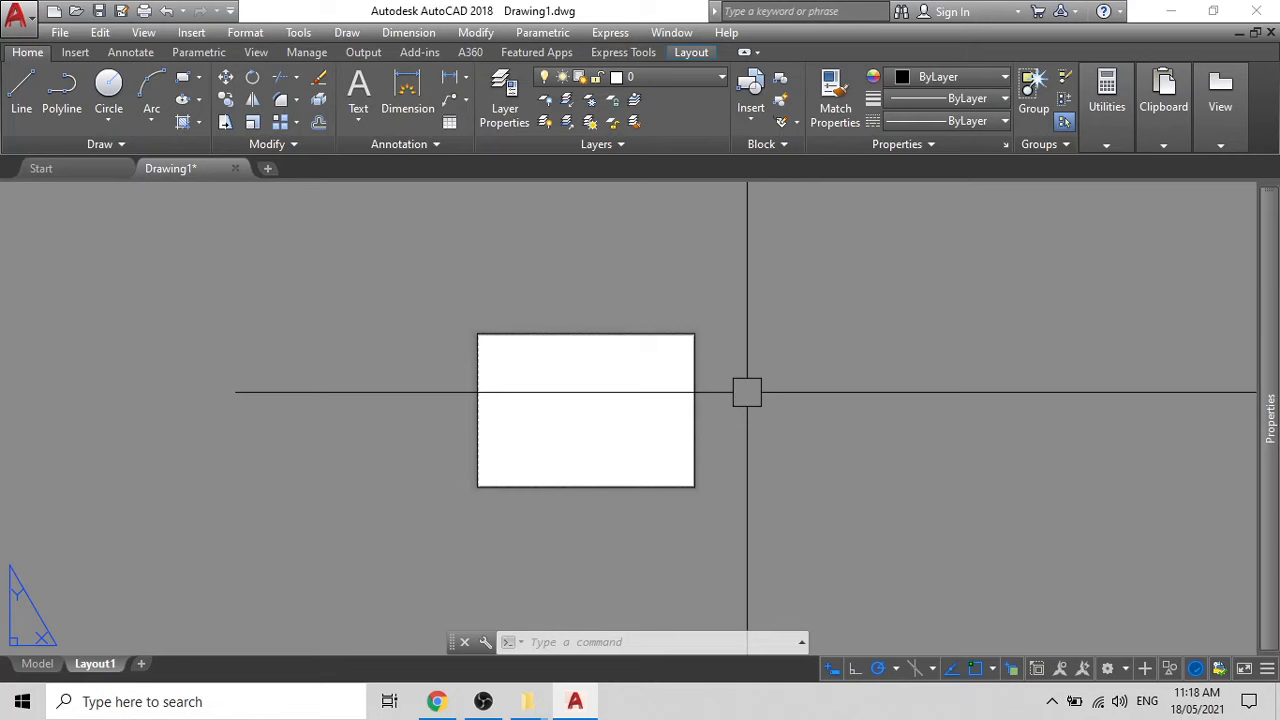
Plot Layout1 to PDF with the current settings, saving Drawing1-Layout1.pdf in the PDF folder inside Drawings
{"action": "key", "text": "ctrl+p"}
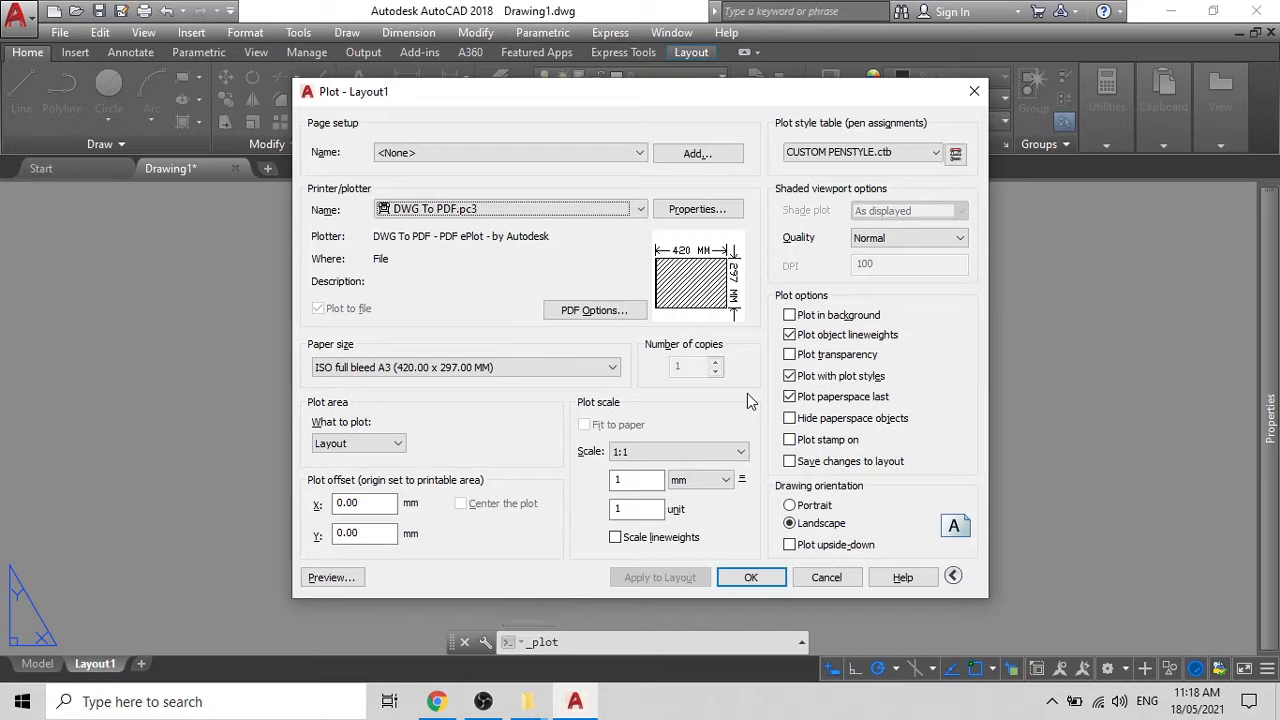
{"action": "left_click", "coordinate": [749, 578]}
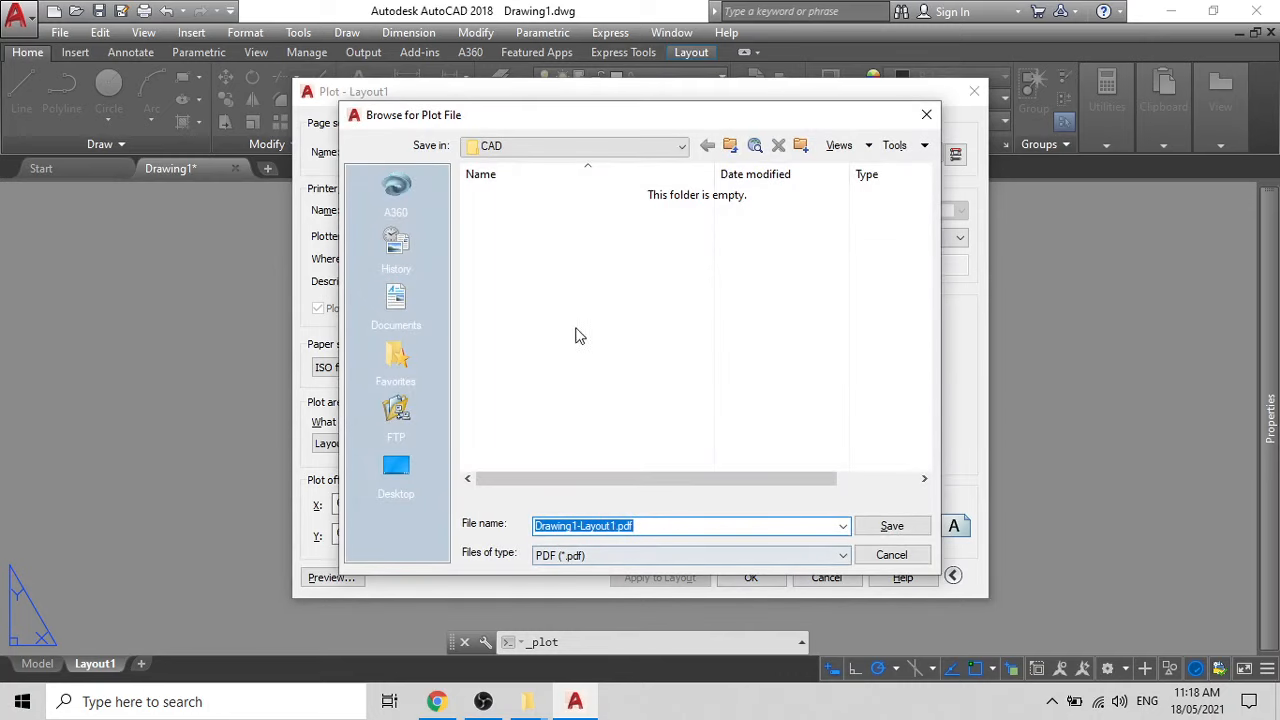
{"action": "left_click", "coordinate": [682, 147]}
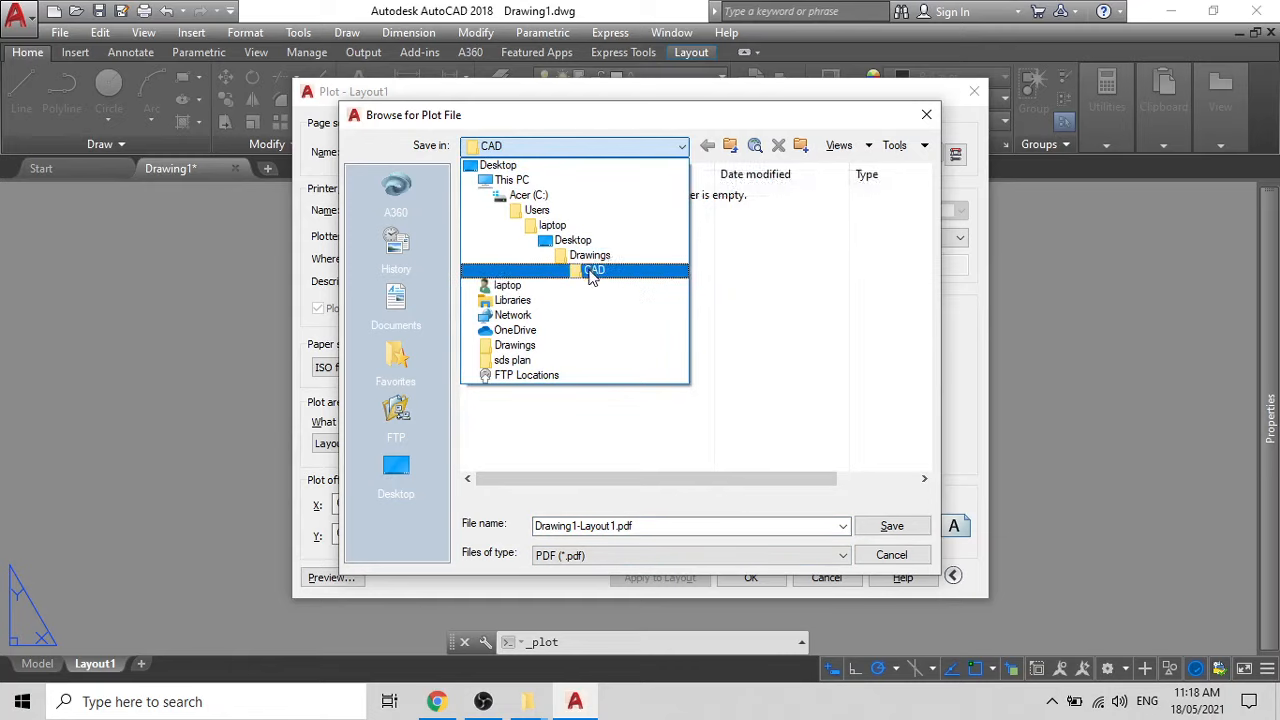
{"action": "left_click", "coordinate": [590, 256]}
{"action": "left_click", "coordinate": [517, 217]}
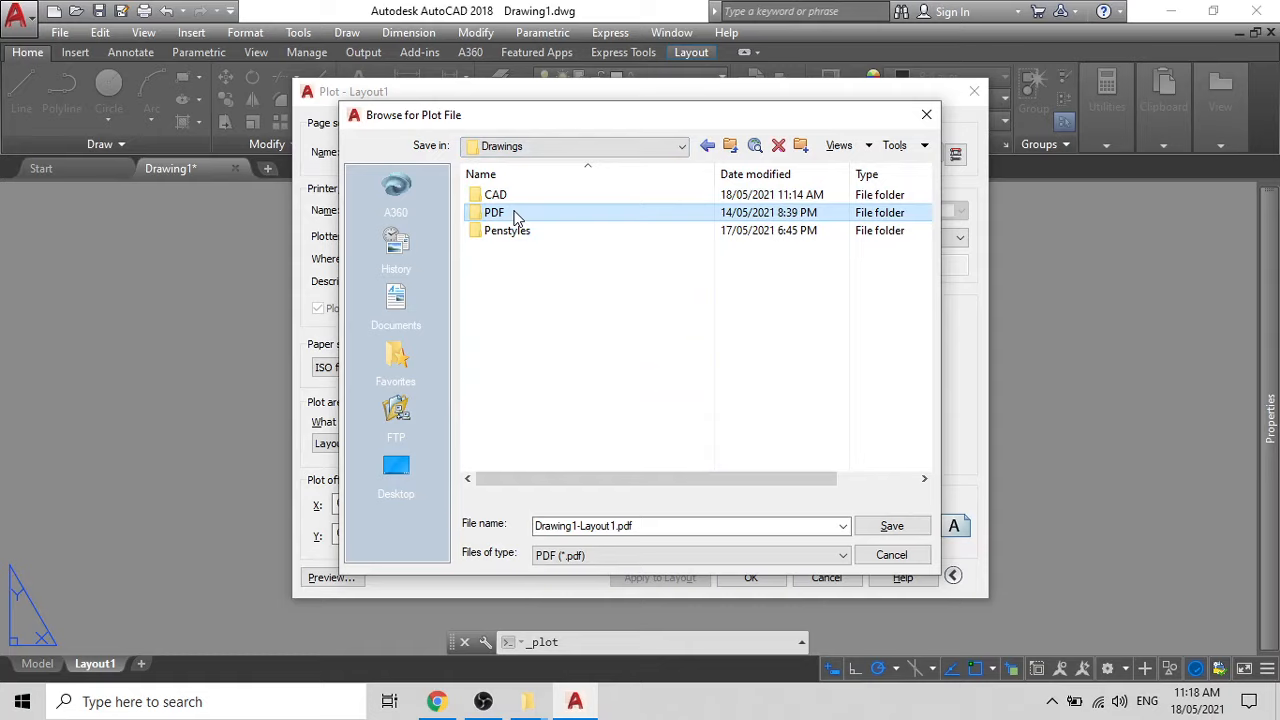
{"action": "left_click", "coordinate": [898, 528]}
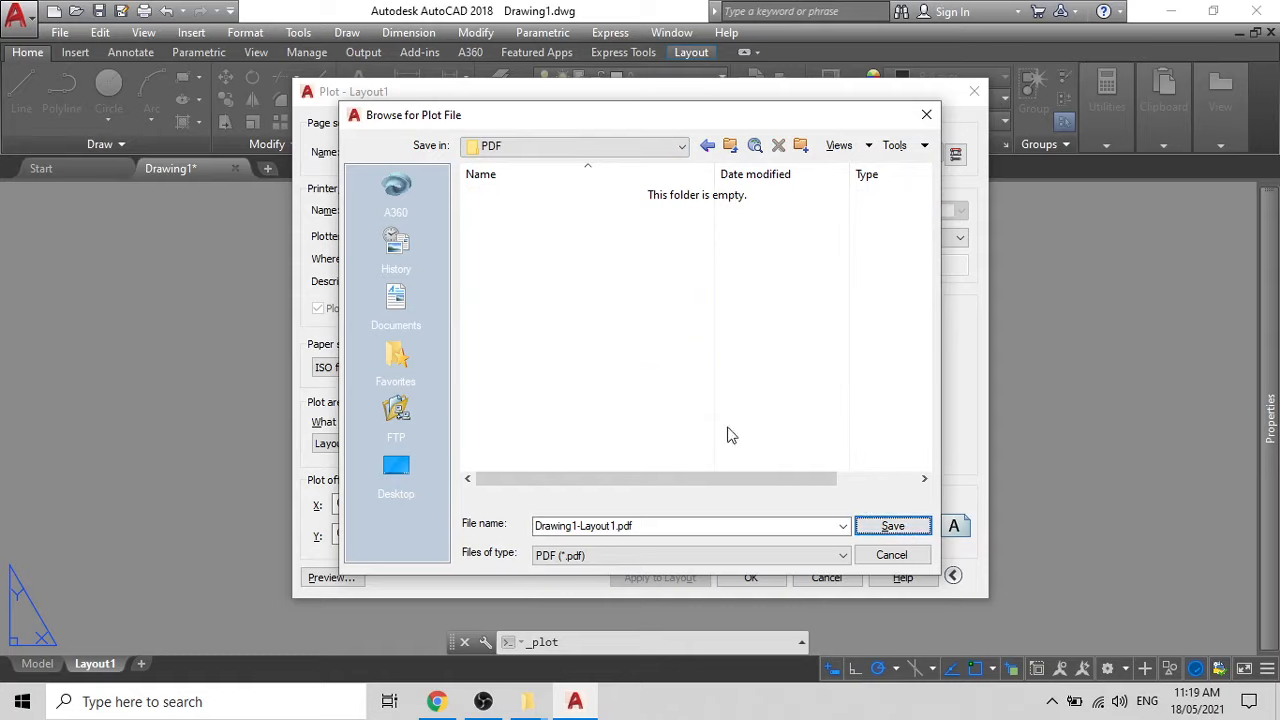
{"action": "left_click", "coordinate": [878, 528]}
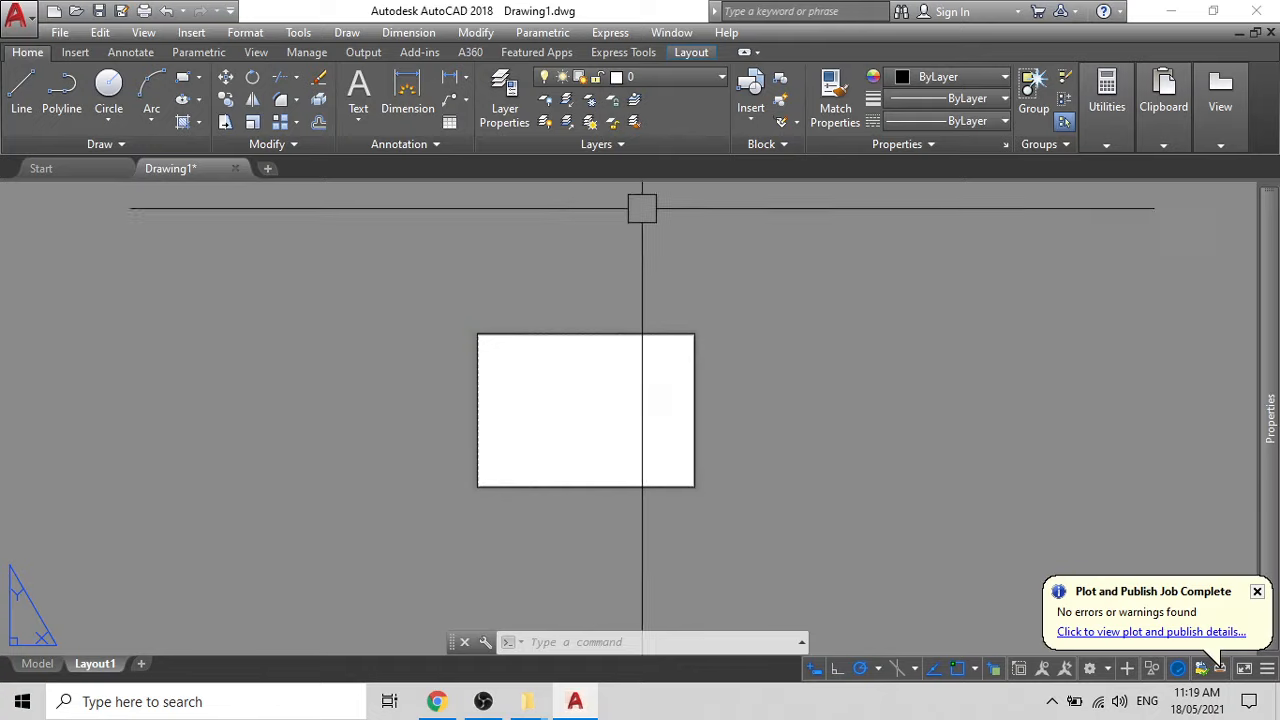
Examine the border edges of the page in the plotted Drawing1-Layout1.pdf and return to AutoCAD
{"action": "left_click", "coordinate": [1116, 636]}
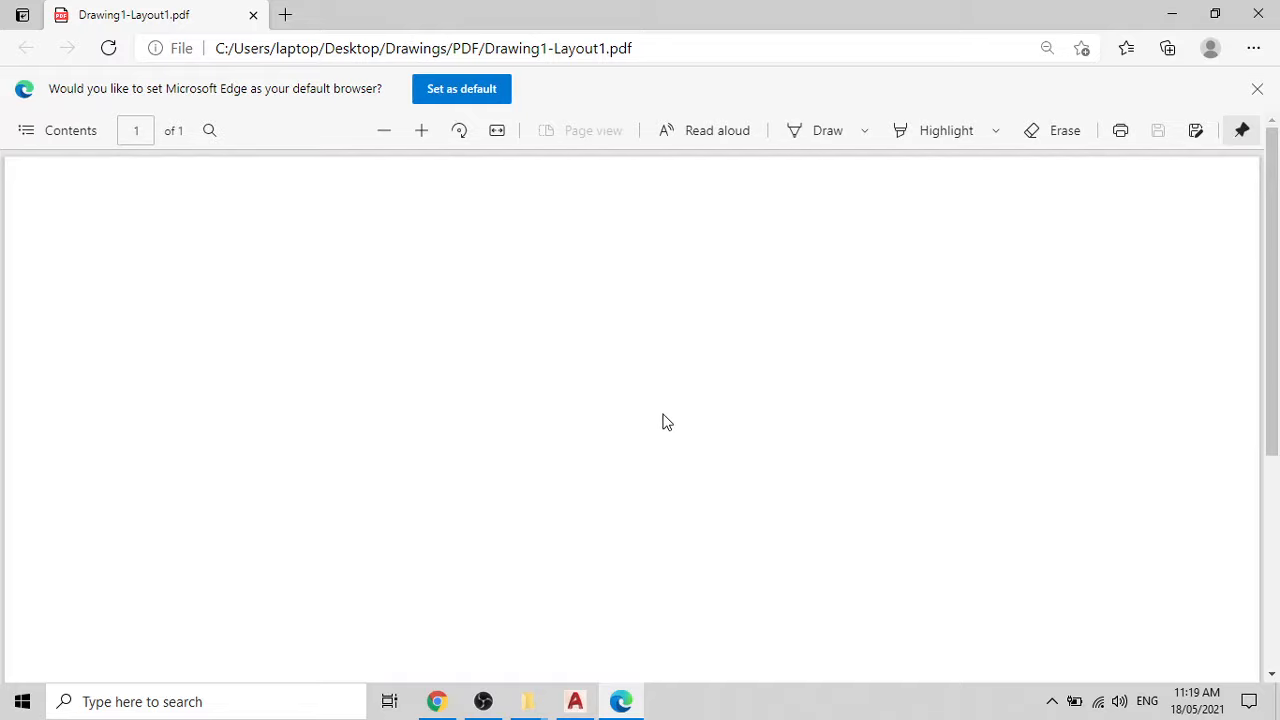
{"action": "scroll", "coordinate": [660, 407], "scroll_direction": "down", "scroll_amount": 5}
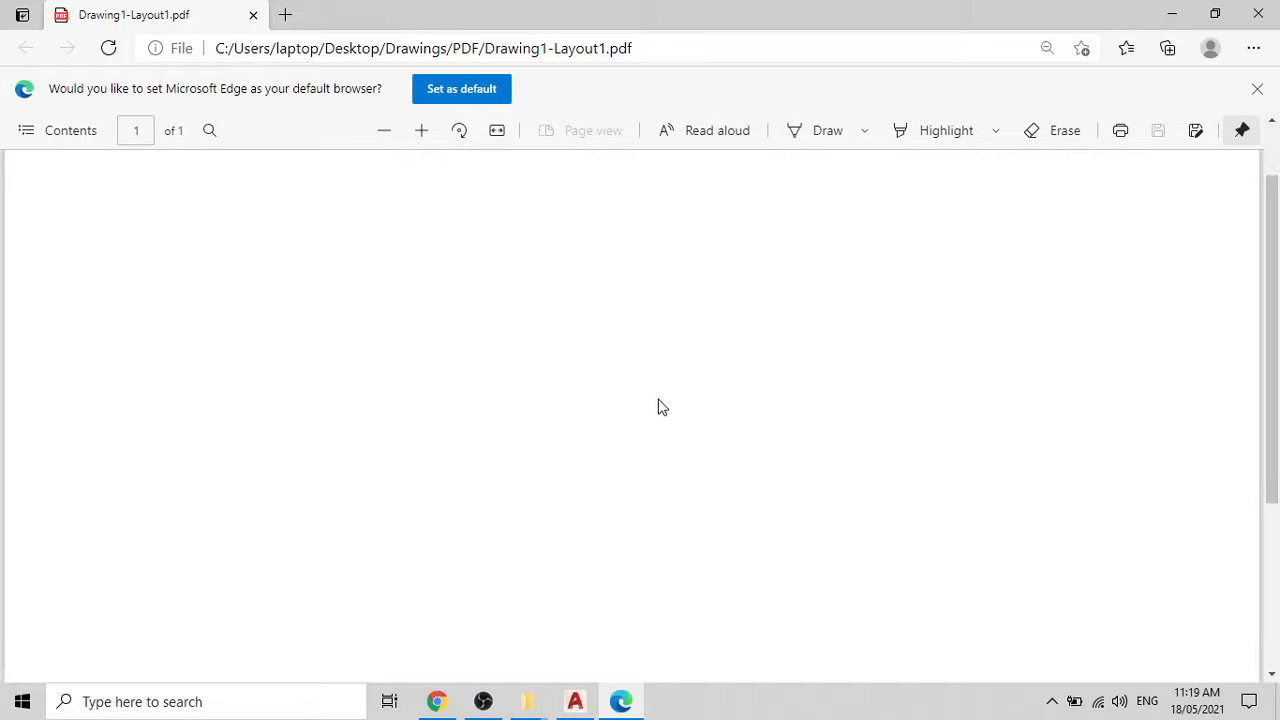
{"action": "scroll", "coordinate": [660, 407], "scroll_direction": "up", "scroll_amount": 5}
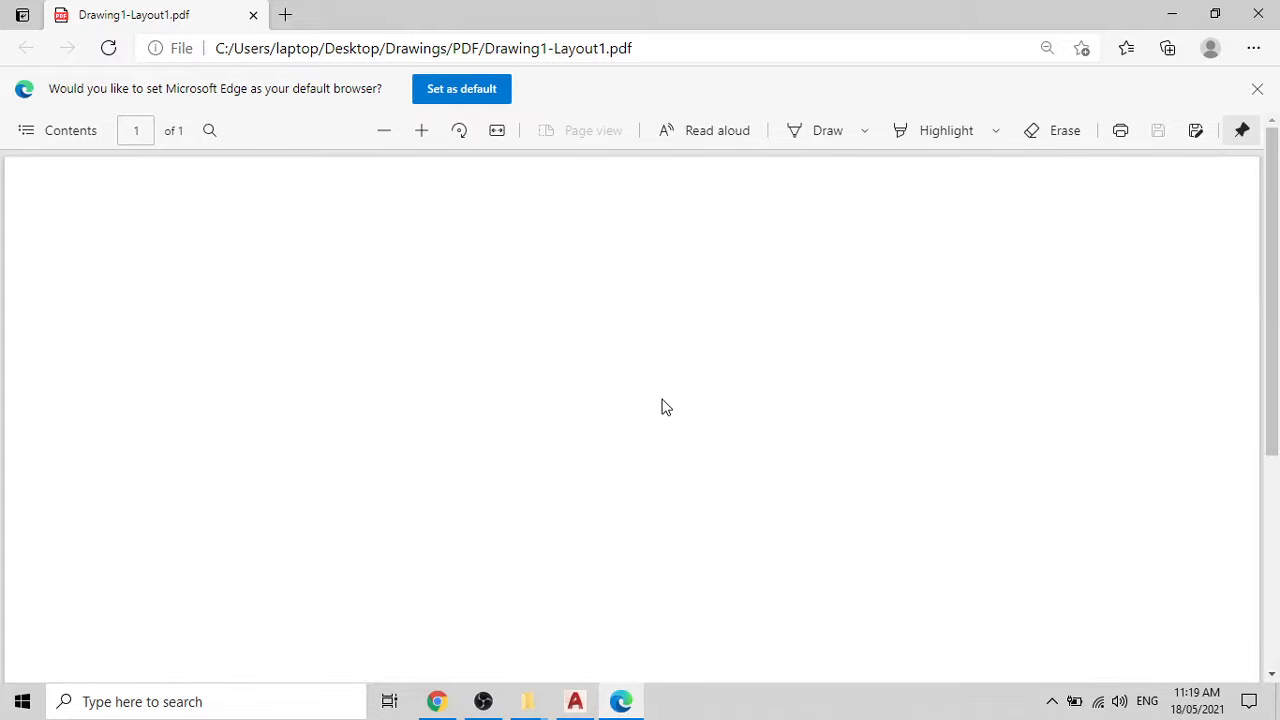
{"action": "scroll", "coordinate": [661, 401], "scroll_direction": "down", "scroll_amount": 1}
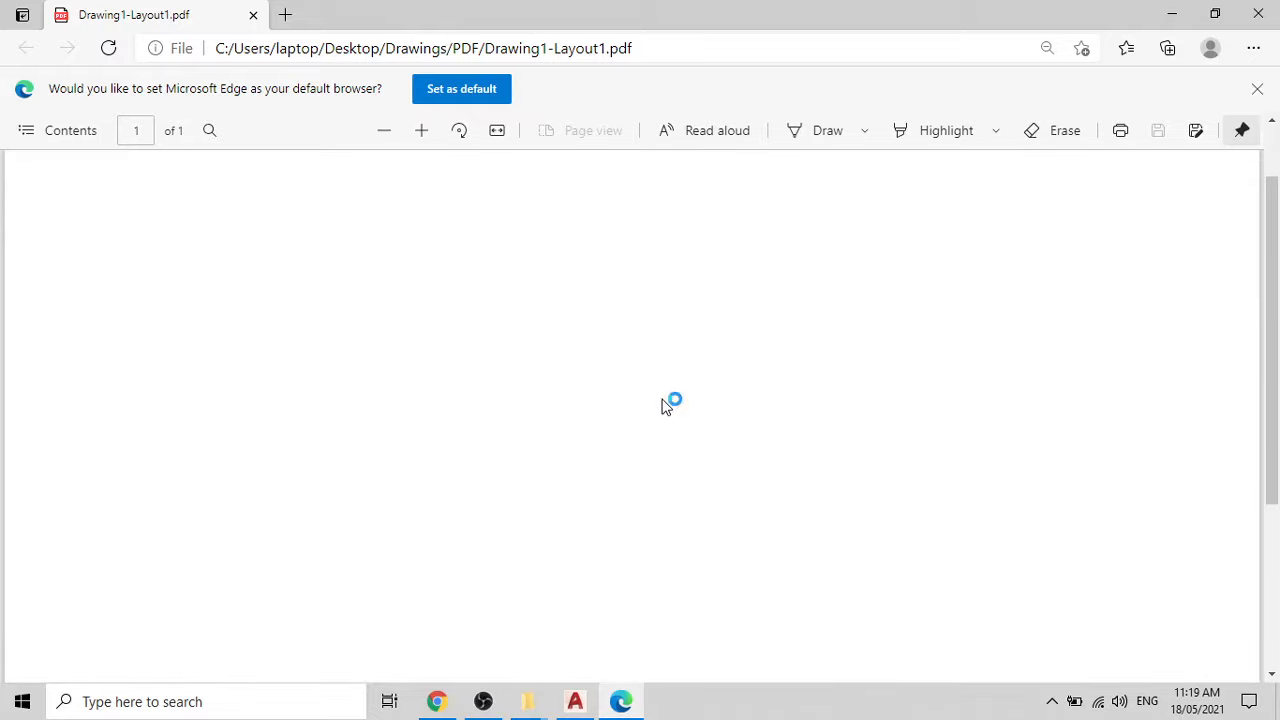
{"action": "scroll", "coordinate": [661, 406], "scroll_direction": "up", "scroll_amount": 1}
{"action": "scroll", "coordinate": [662, 406], "scroll_direction": "down", "scroll_amount": 1}
{"action": "scroll", "coordinate": [666, 405], "scroll_direction": "up", "scroll_amount": 1}
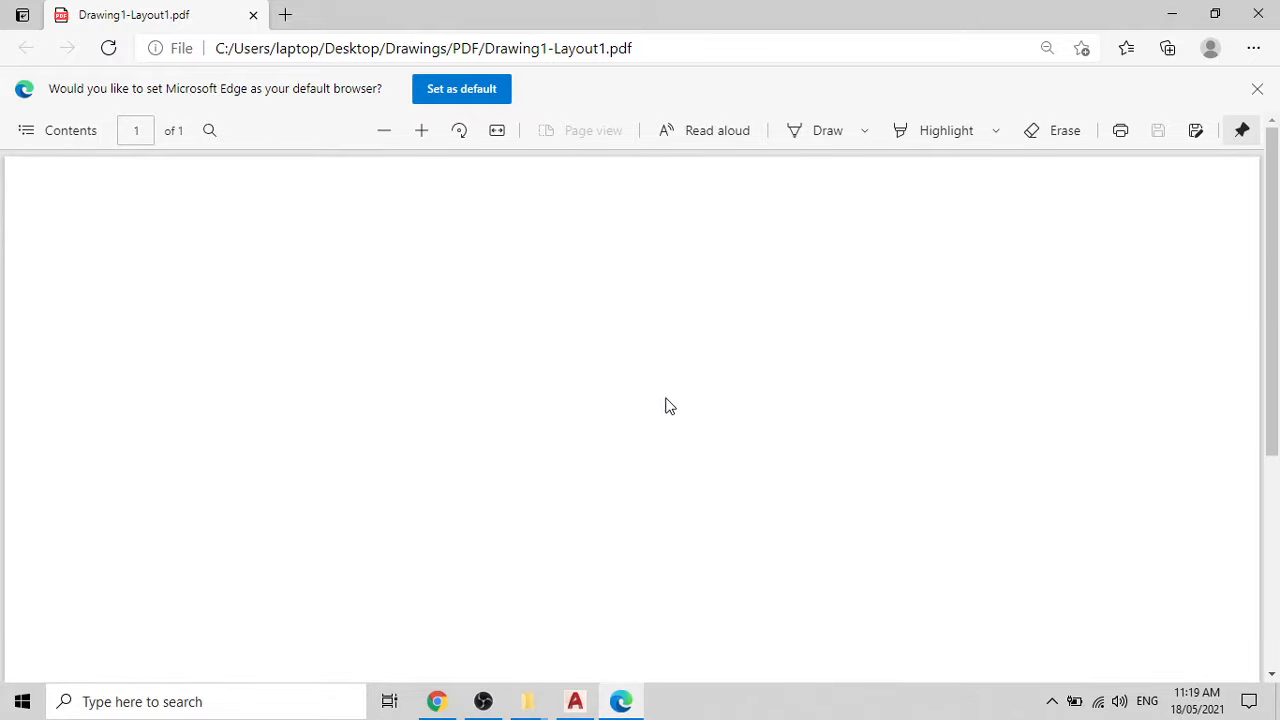
{"action": "scroll", "coordinate": [667, 404], "scroll_direction": "down", "scroll_amount": 5}
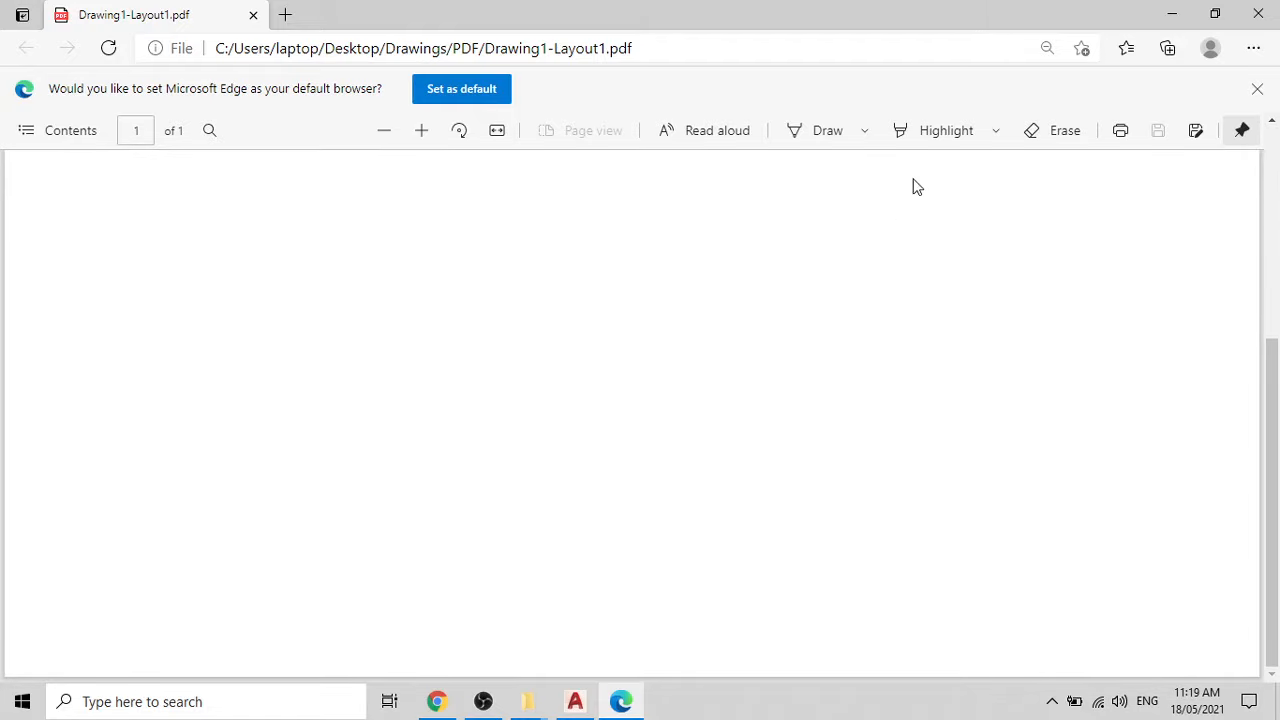
{"action": "left_click", "coordinate": [1172, 16]}
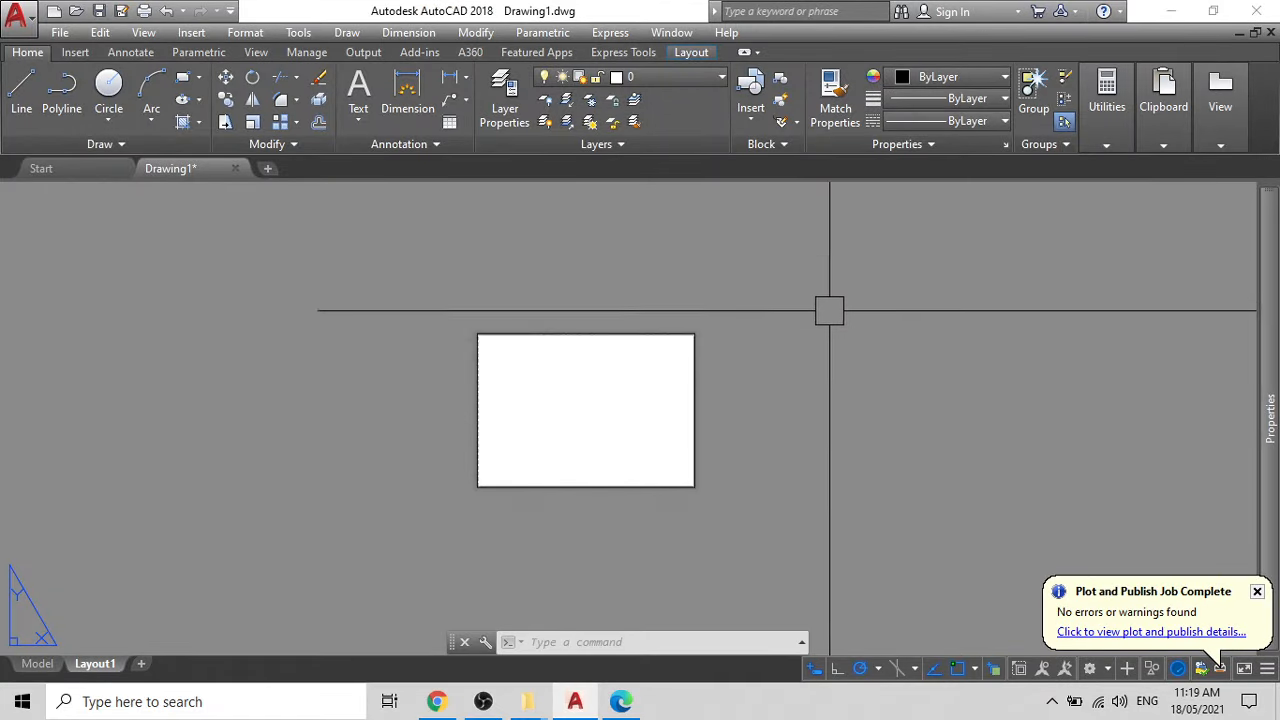
Delete the border rectangle around the sheet in Layout1
{"action": "left_click", "coordinate": [697, 399]}
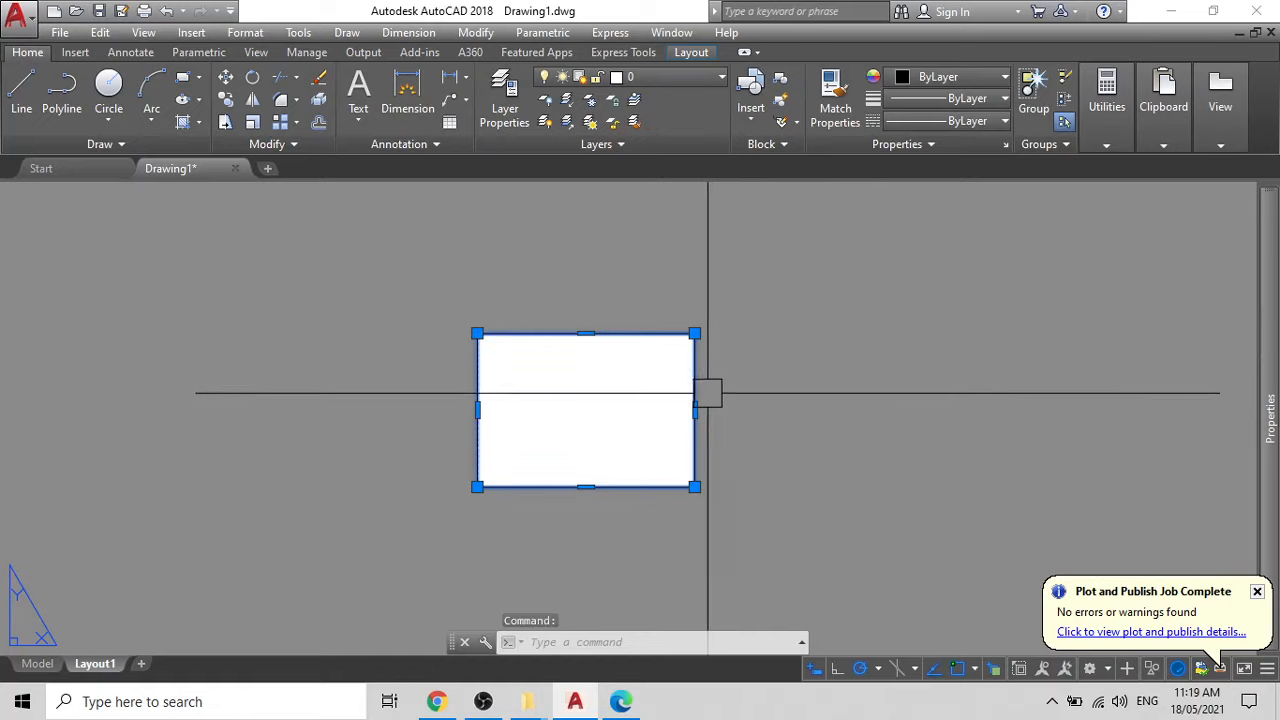
{"action": "key", "text": "Delete"}
Start the PUBLISH command and remove the Drawing1-Model sheet from the list of sheets
{"action": "type", "text": "PU"}
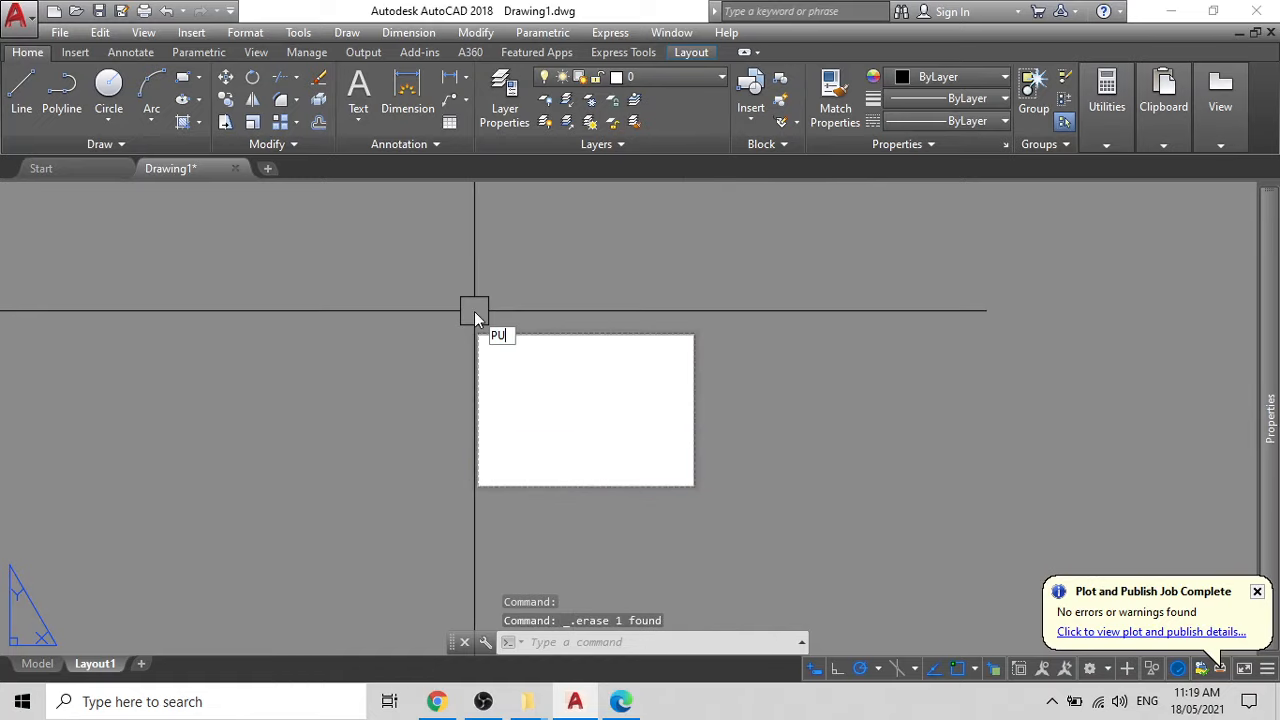
{"action": "type", "text": "BLISH"}
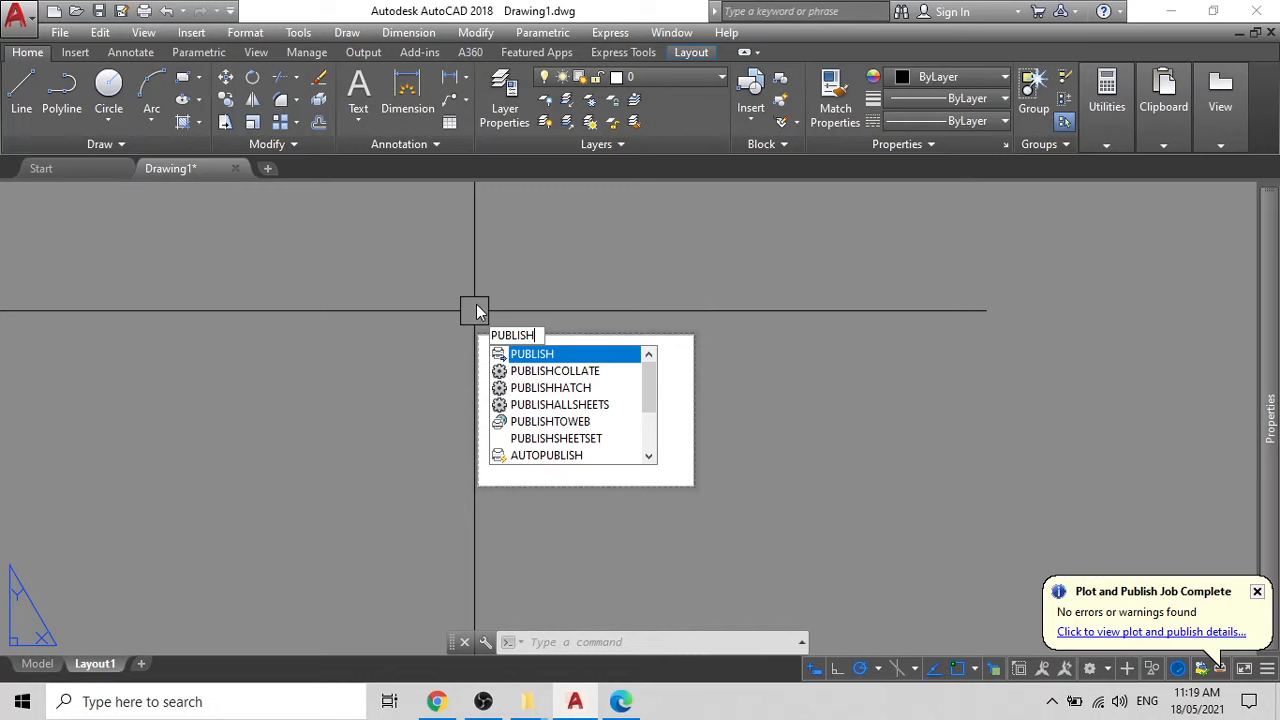
{"action": "key", "text": "Return"}
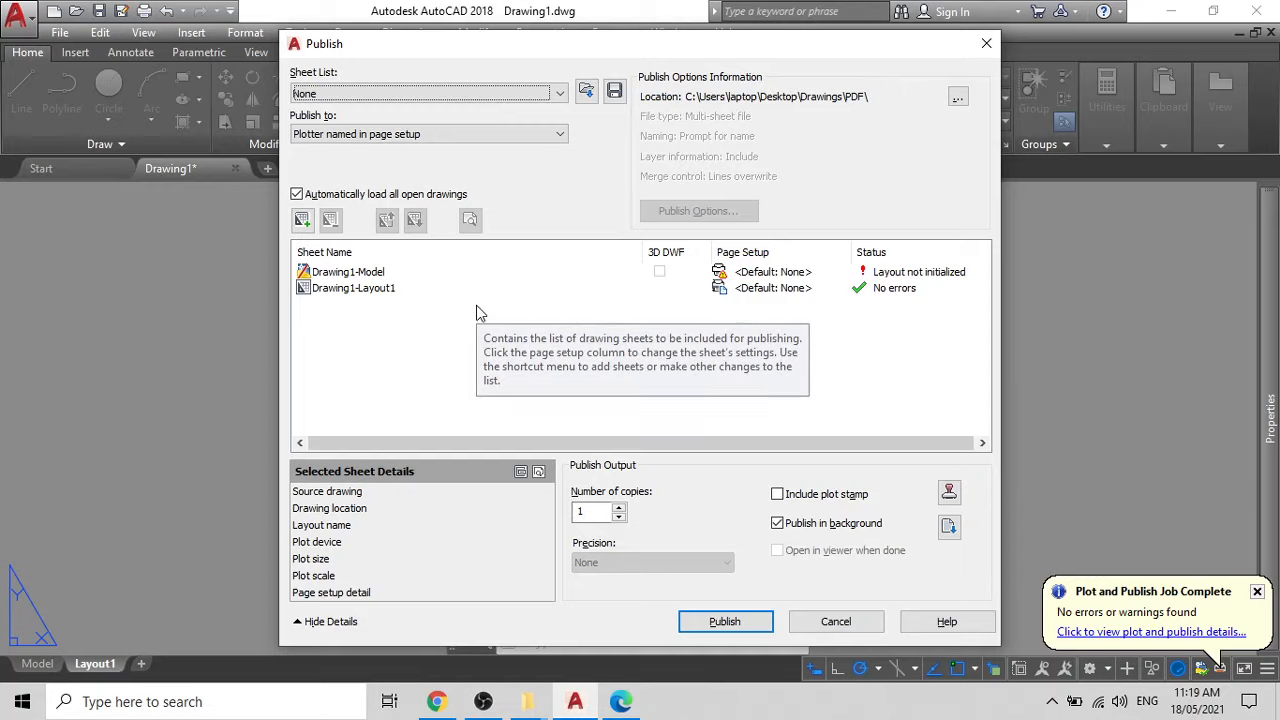
{"action": "left_click", "coordinate": [329, 273]}
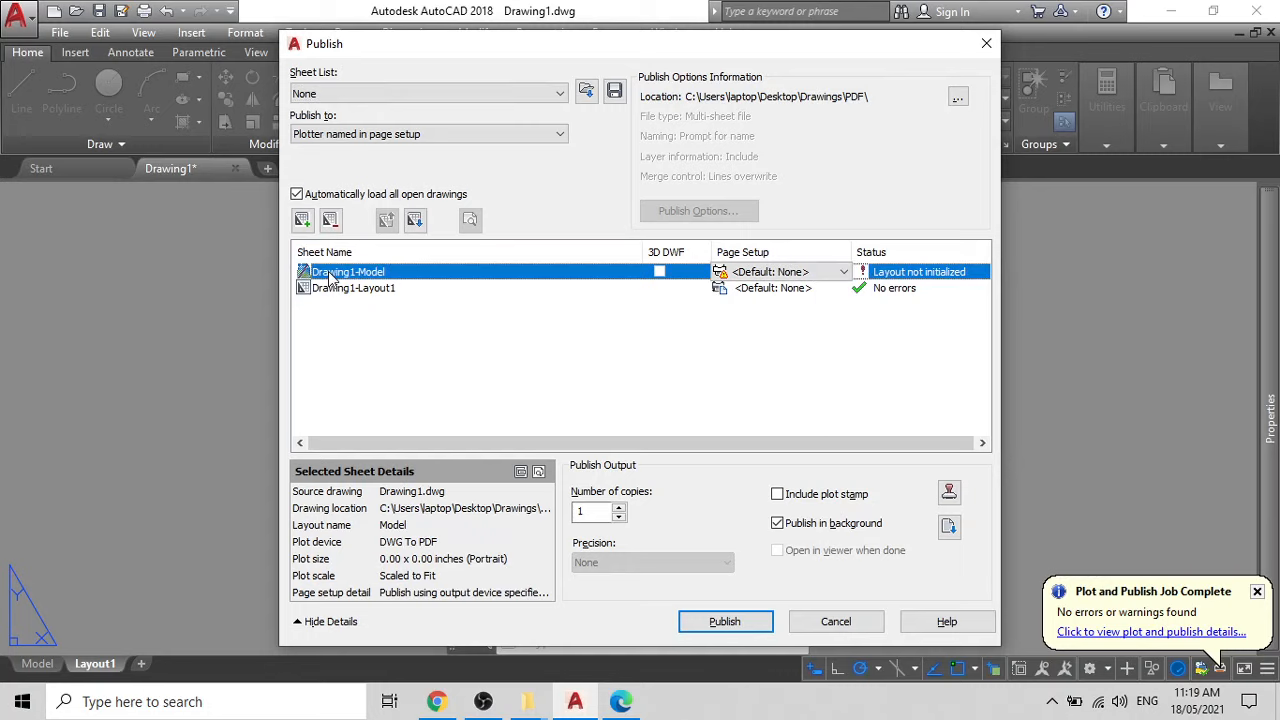
{"action": "right_click", "coordinate": [329, 277]}
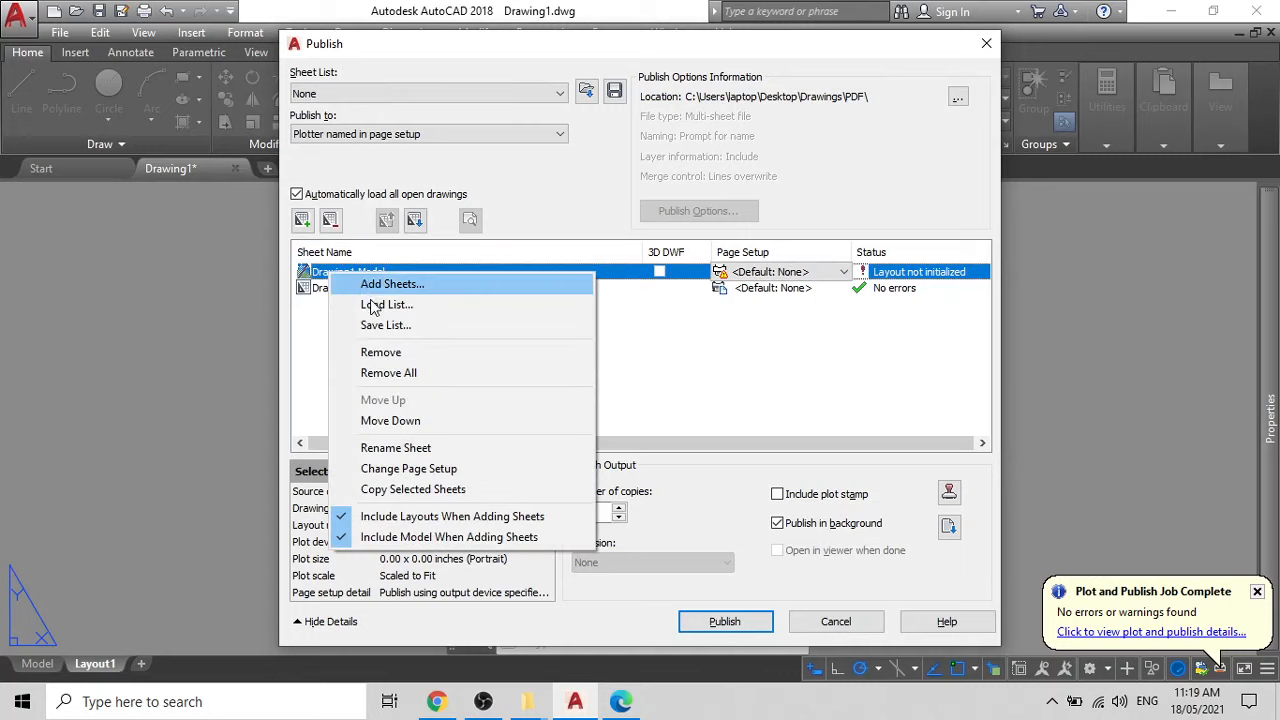
{"action": "left_click", "coordinate": [386, 352]}
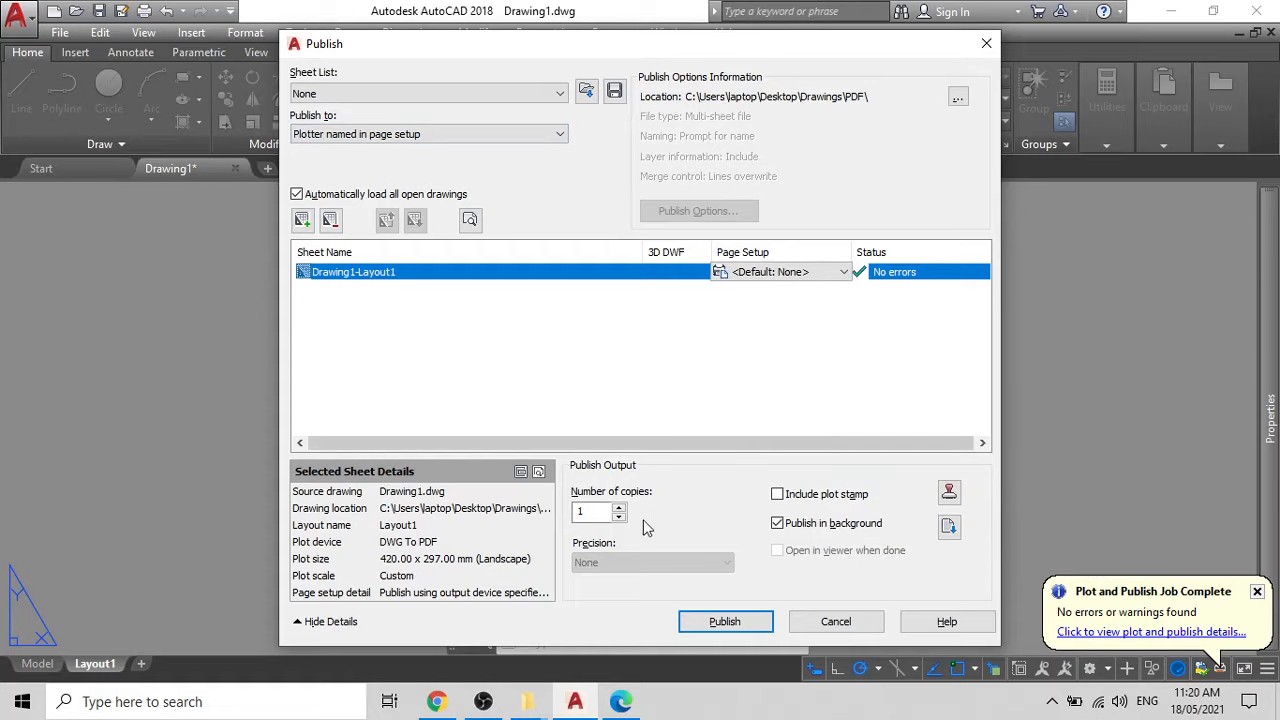
Publish the Drawing1-Layout1 sheet with the plotter named in its page setup and dismiss the background job notice
{"action": "left_click", "coordinate": [727, 622]}
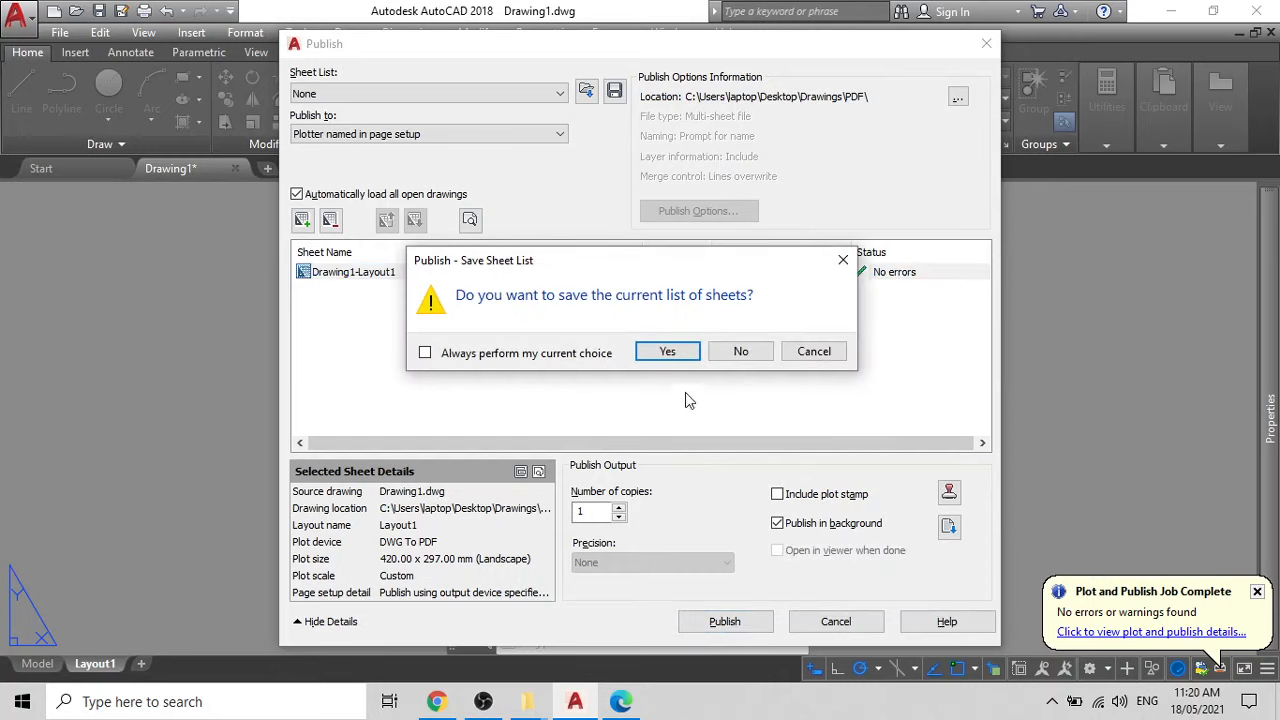
{"action": "left_click", "coordinate": [670, 352]}
{"action": "left_click", "coordinate": [752, 365]}
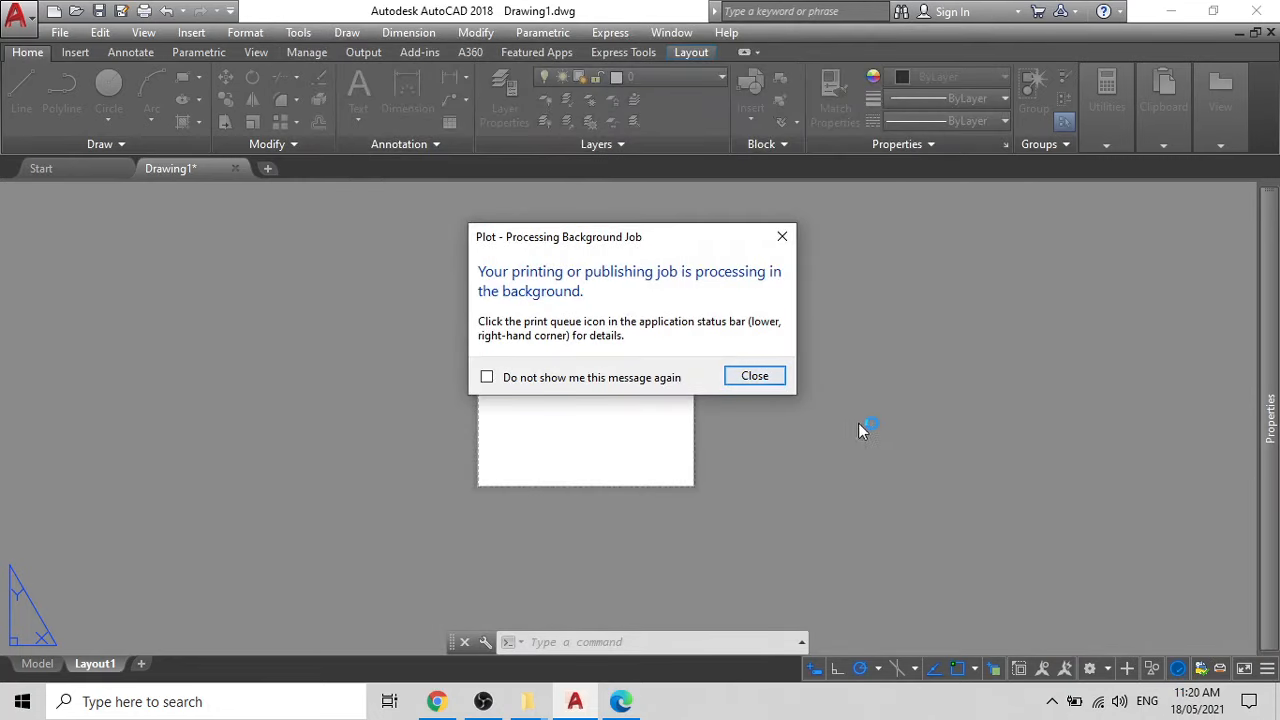
{"action": "left_click", "coordinate": [752, 375]}
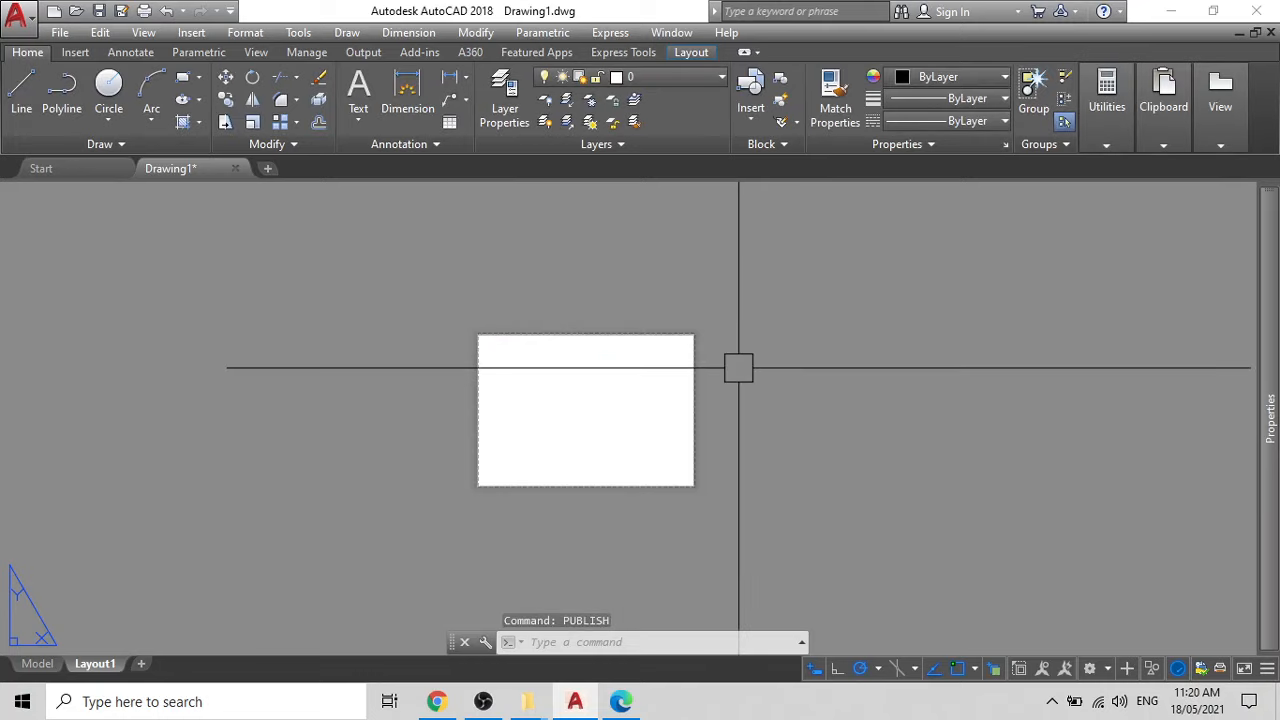
Review the plot and publish details and check the PDF folder inside Drawings for the published file
{"action": "left_click", "coordinate": [1220, 670]}
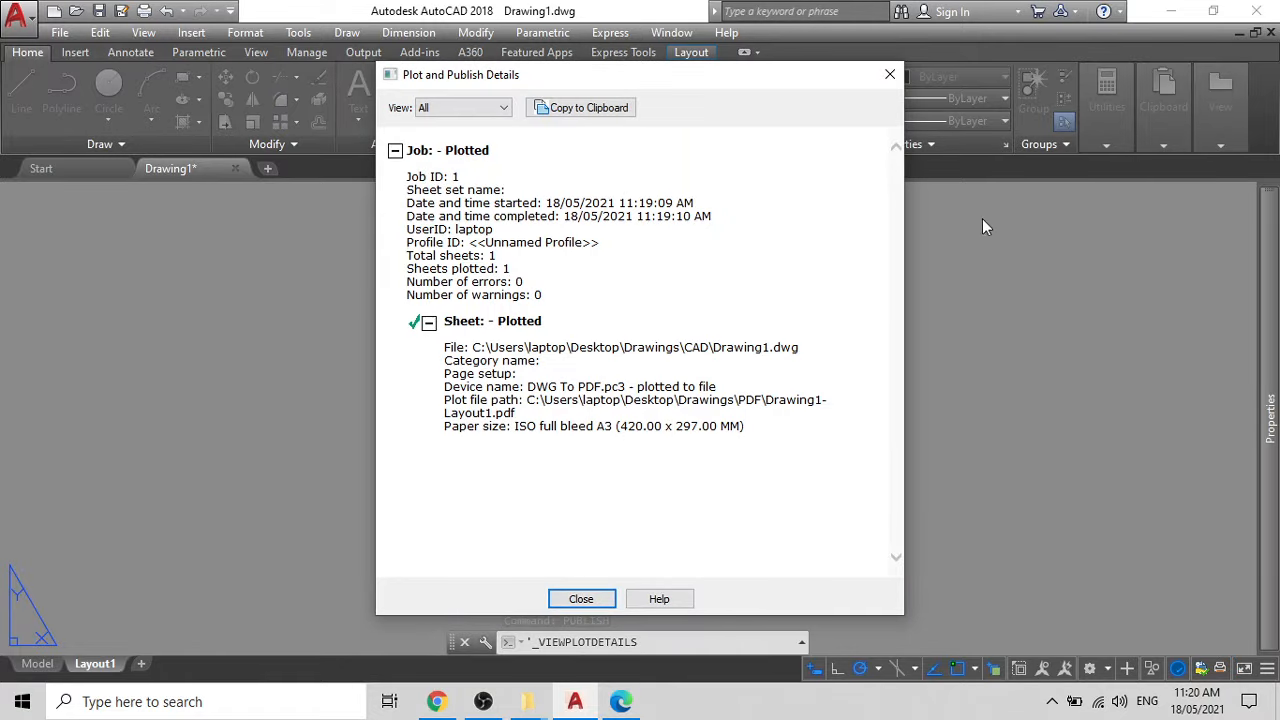
{"action": "left_click", "coordinate": [890, 74]}
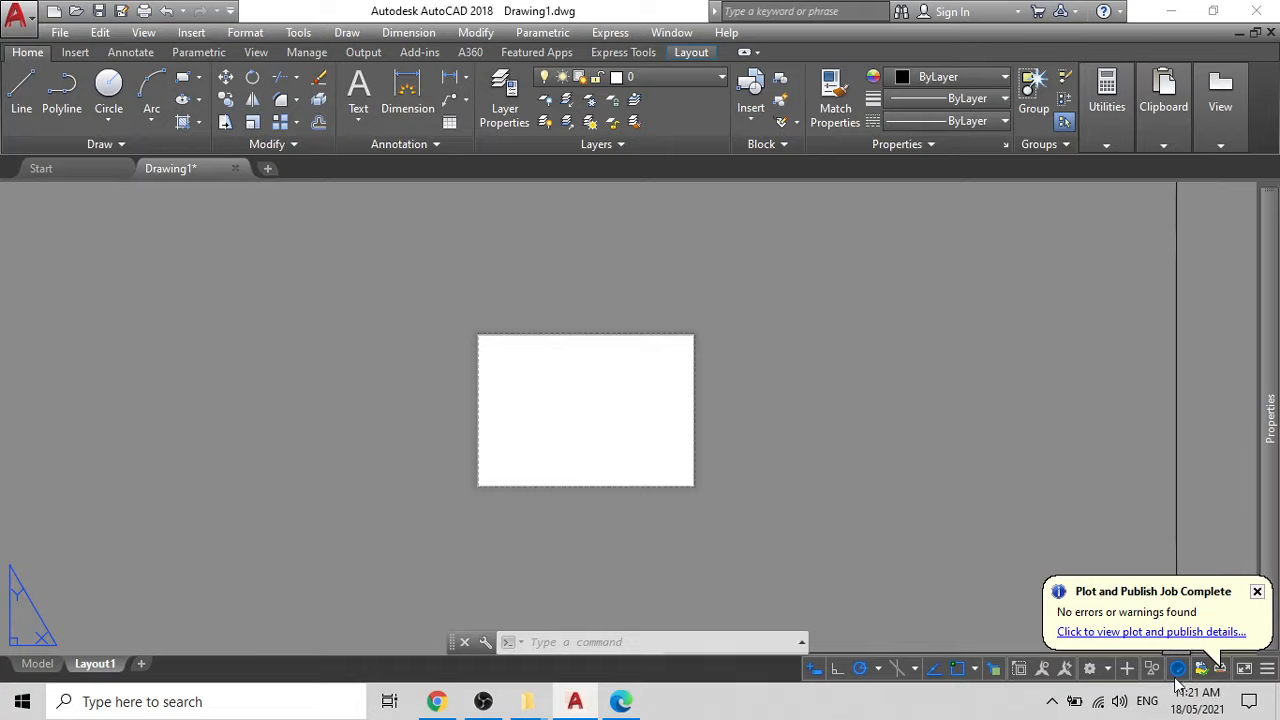
{"action": "left_click", "coordinate": [1171, 11]}
{"action": "left_click", "coordinate": [122, 167]}
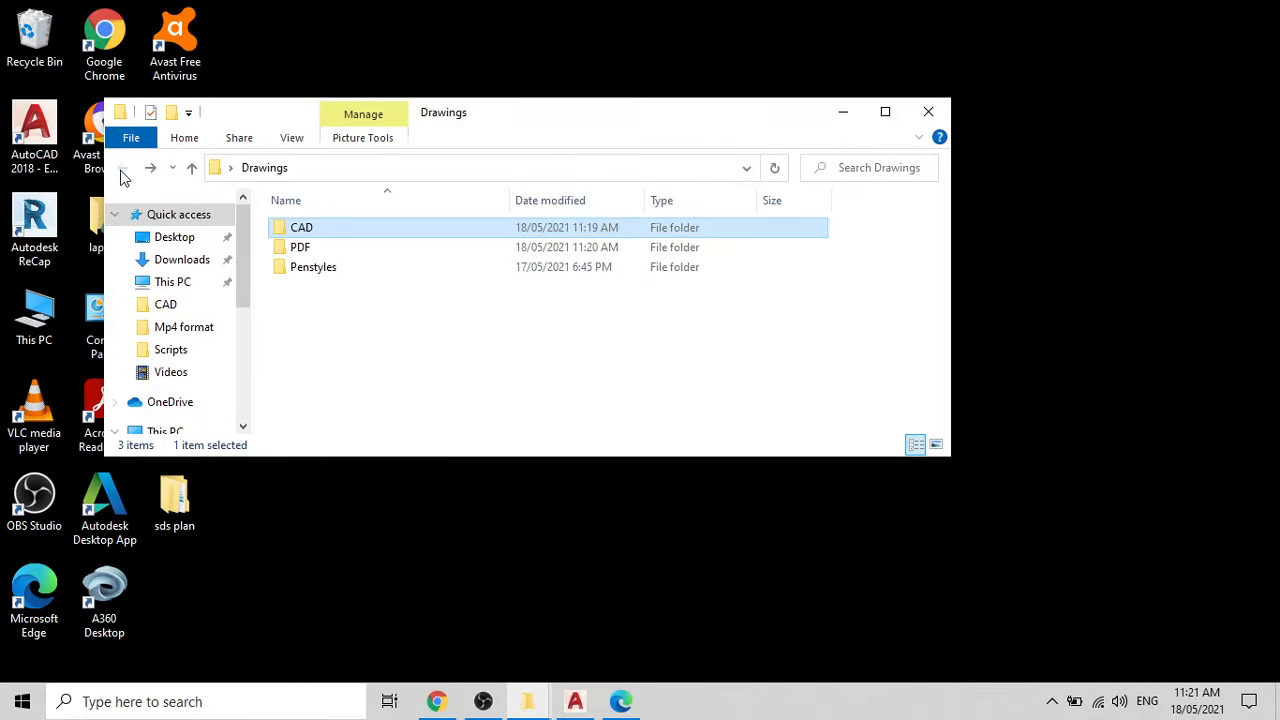
{"action": "double_click", "coordinate": [302, 250]}
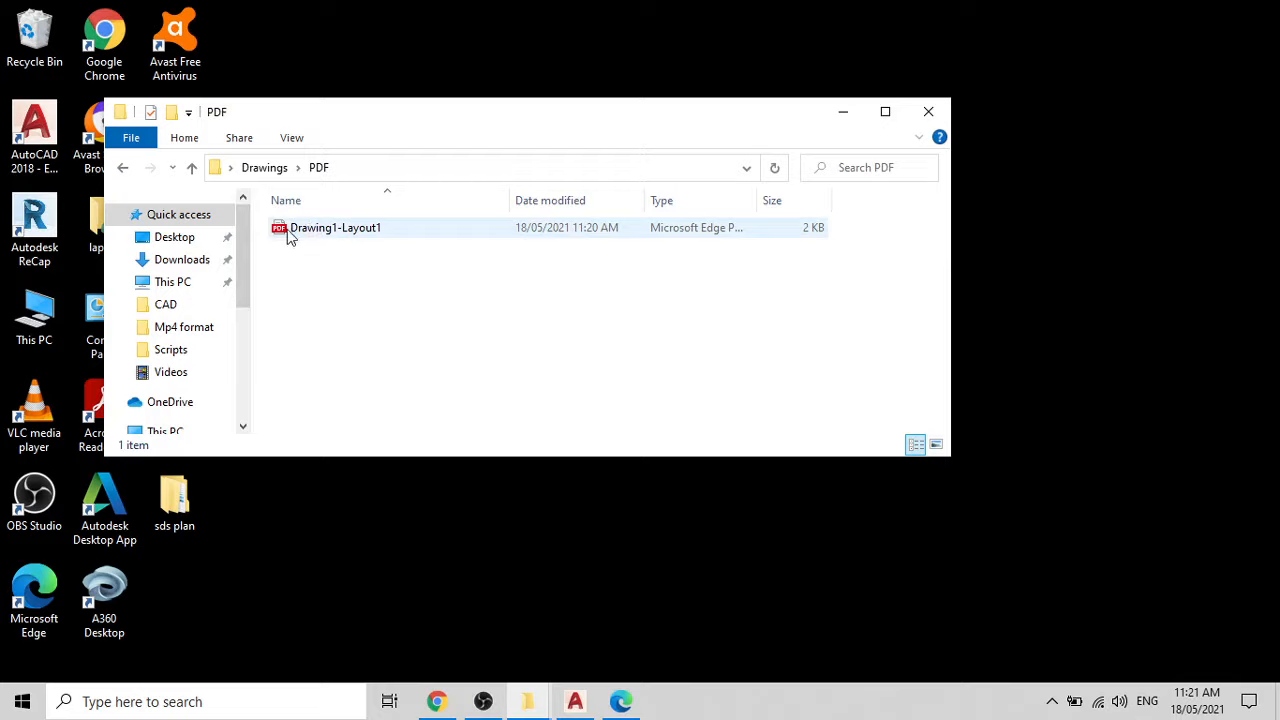
{"action": "left_click", "coordinate": [927, 115]}
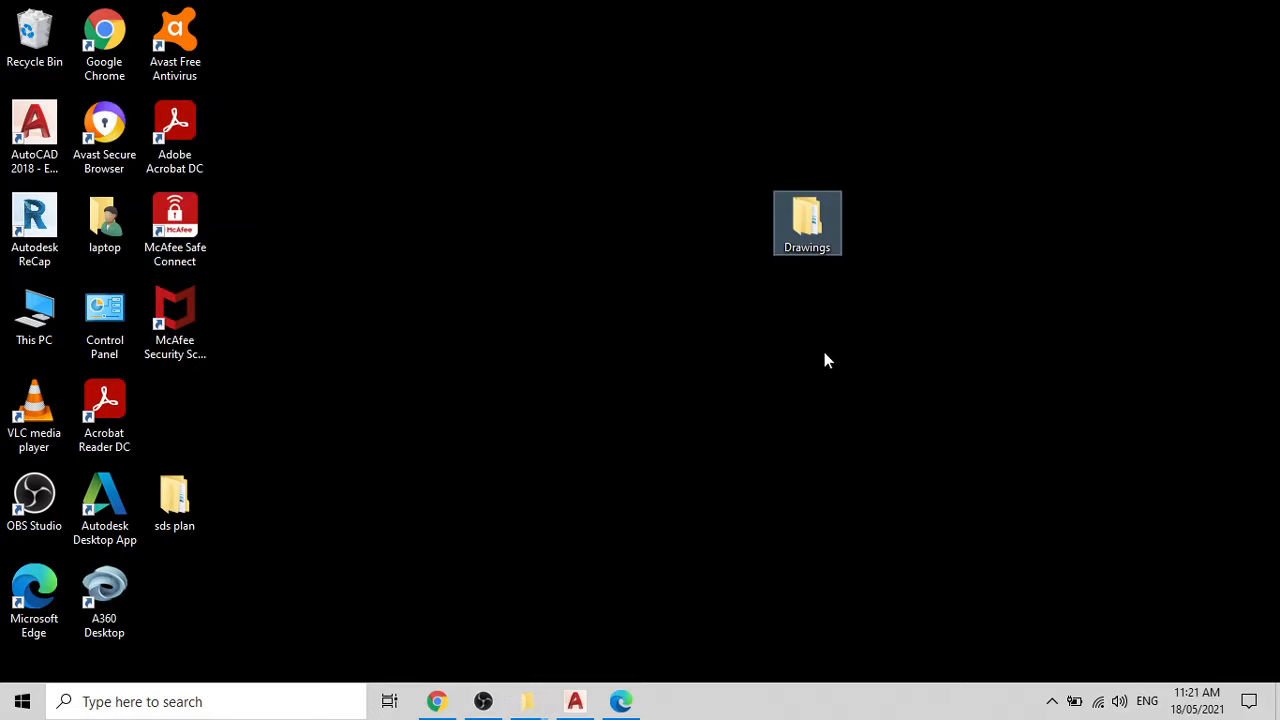
{"action": "left_click", "coordinate": [567, 709]}
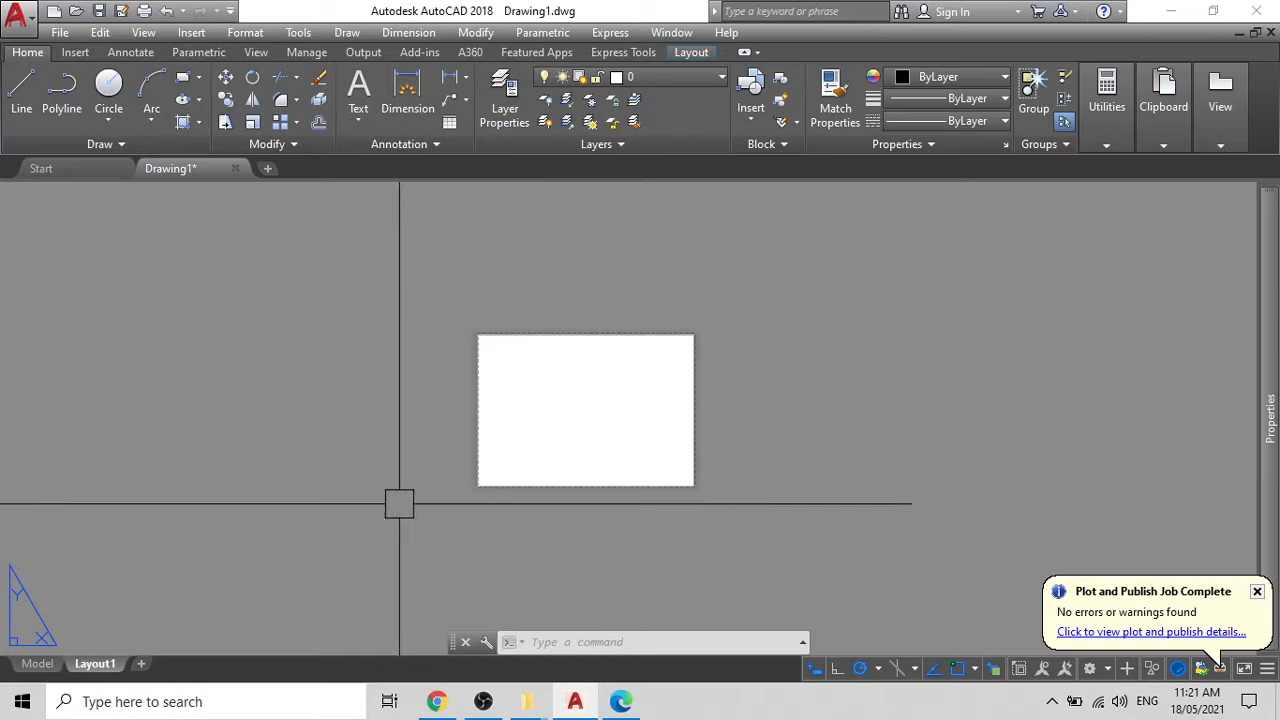
Switch the drawing to model space and close the publish notification
{"action": "left_click", "coordinate": [30, 666]}
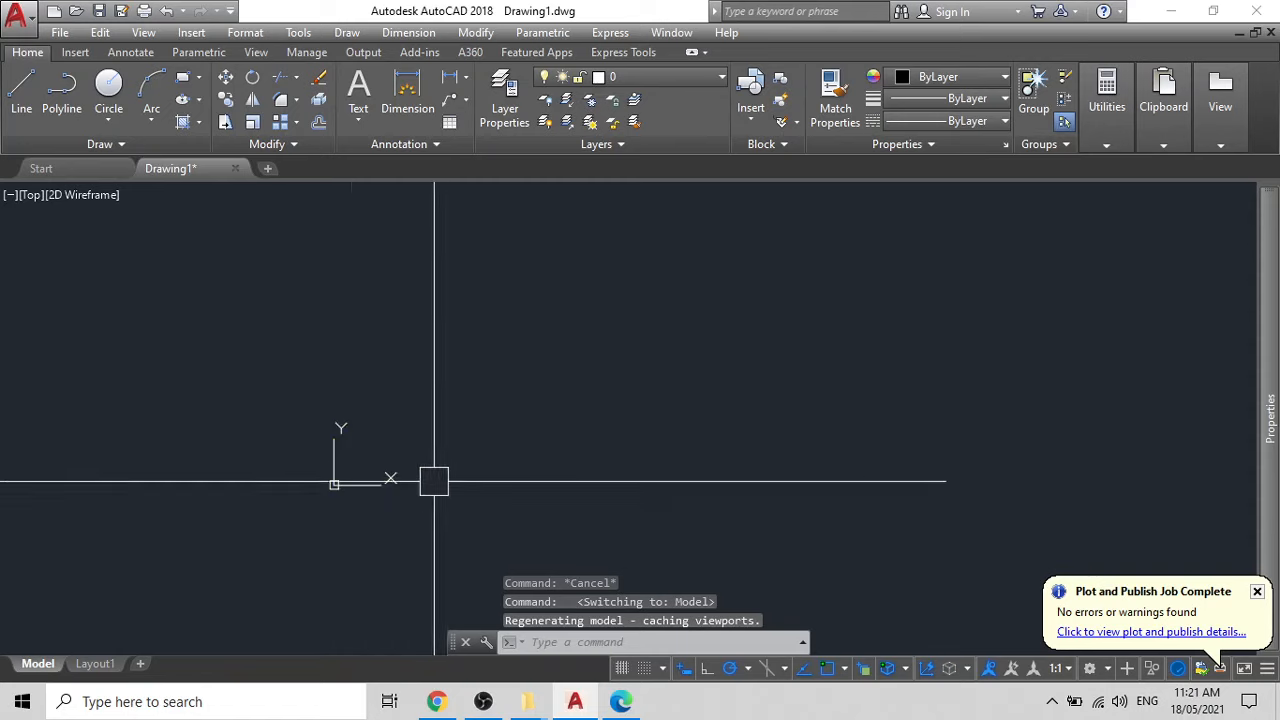
{"action": "mouse_move", "coordinate": [1264, 592]}
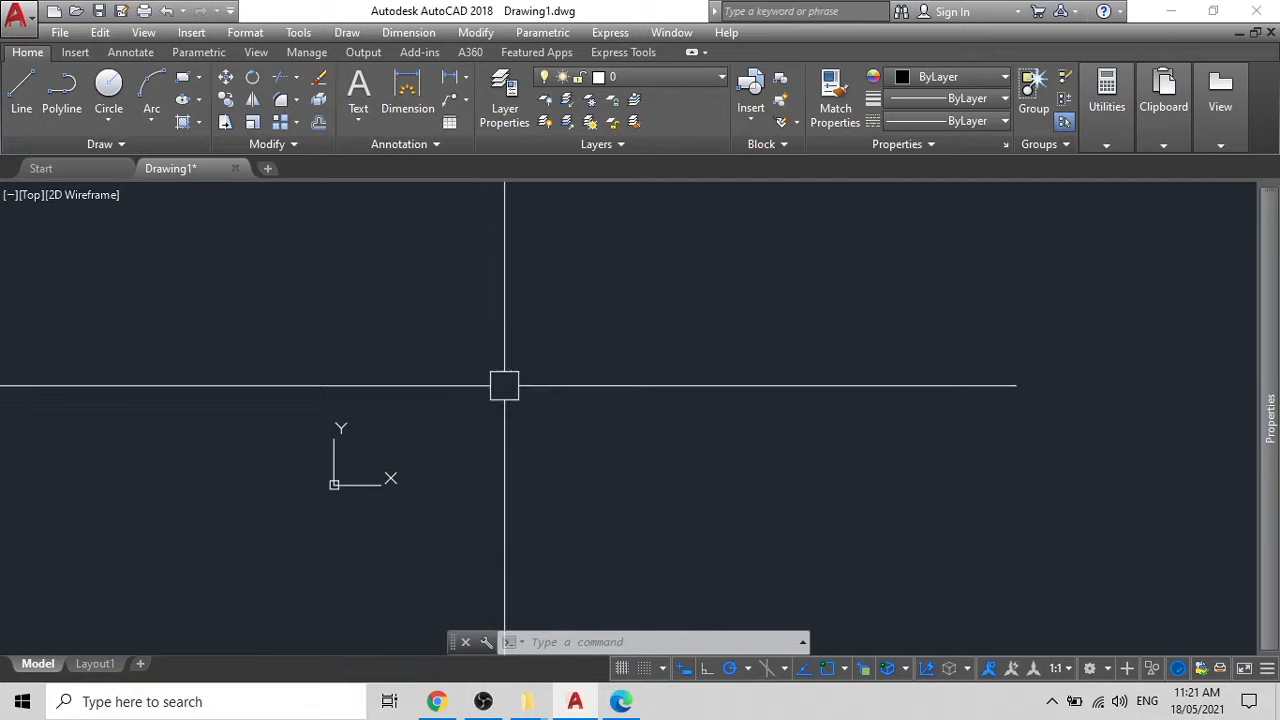
Try a horizontal line with object snap tracking off, cancel it, and turn tracking back on
{"action": "left_click", "coordinate": [803, 669]}
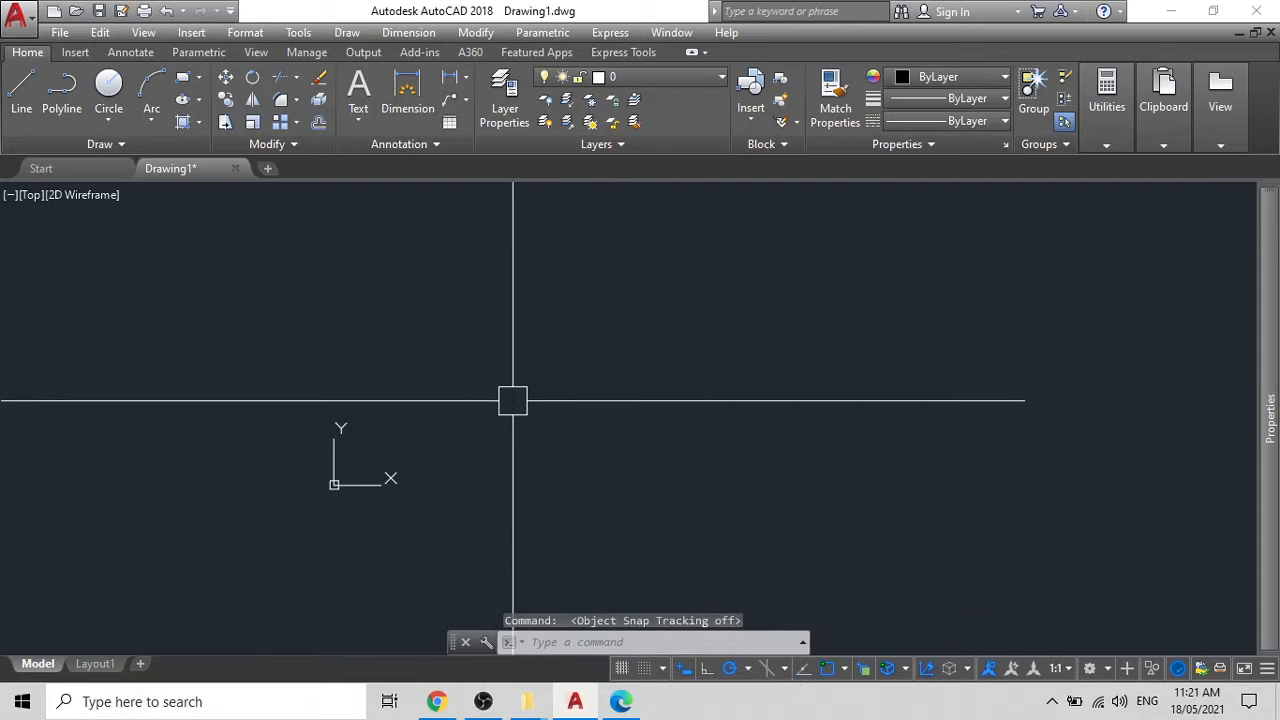
{"action": "type", "text": "l"}
{"action": "key", "text": "Return"}
{"action": "left_click", "coordinate": [280, 368]}
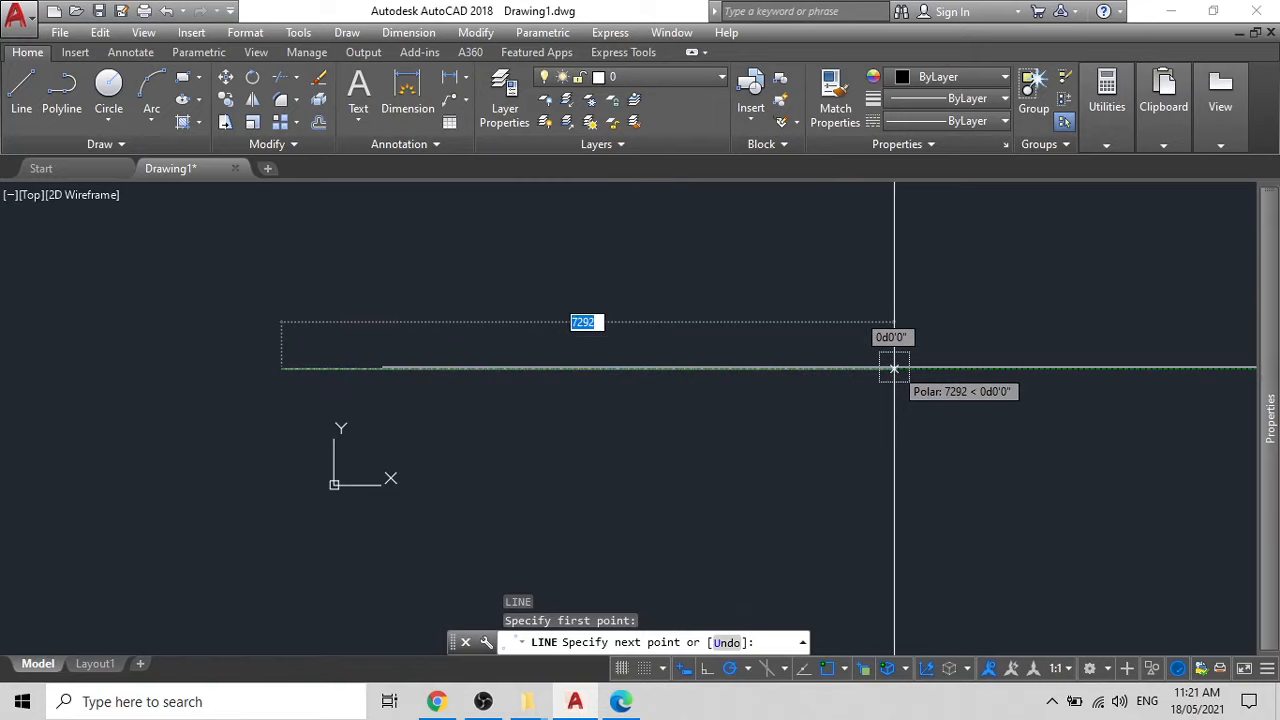
{"action": "key", "text": "Escape"}
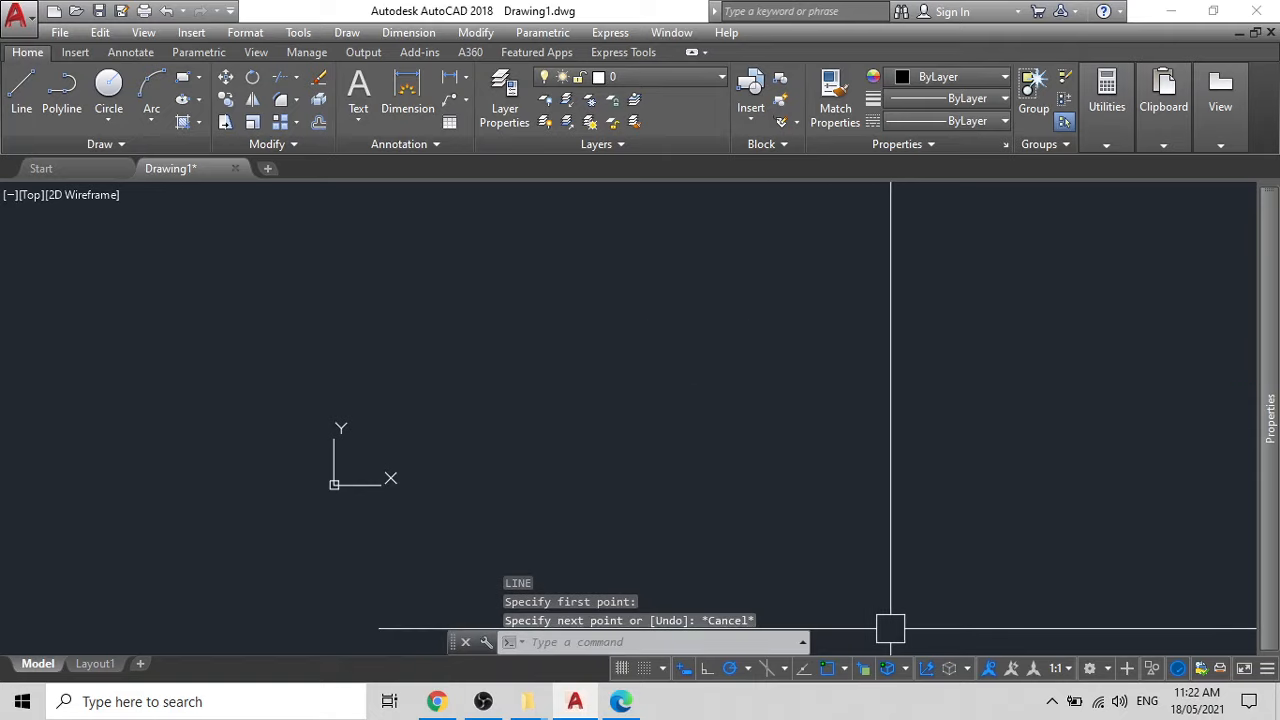
{"action": "left_click", "coordinate": [803, 670]}
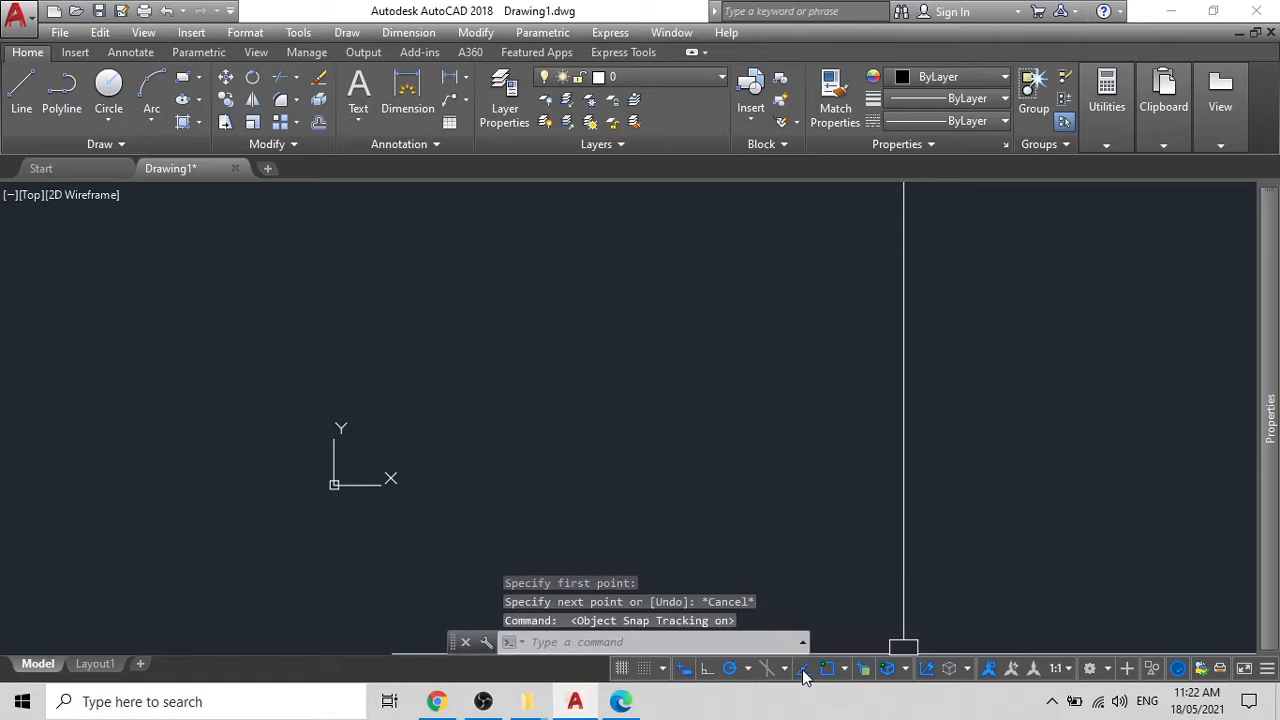
Set the polar tracking increment to 90 degrees and try increment angles of 1 and 5 in the tracking settings
{"action": "left_click", "coordinate": [748, 669]}
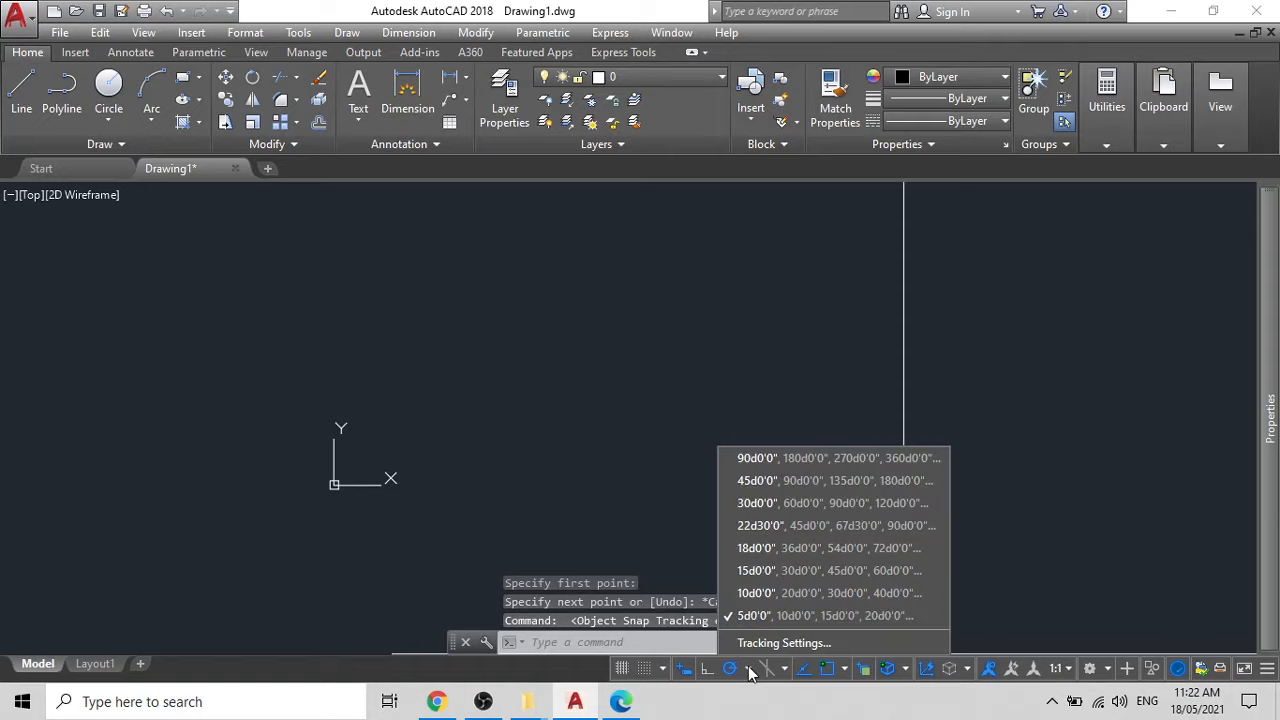
{"action": "left_click", "coordinate": [740, 458]}
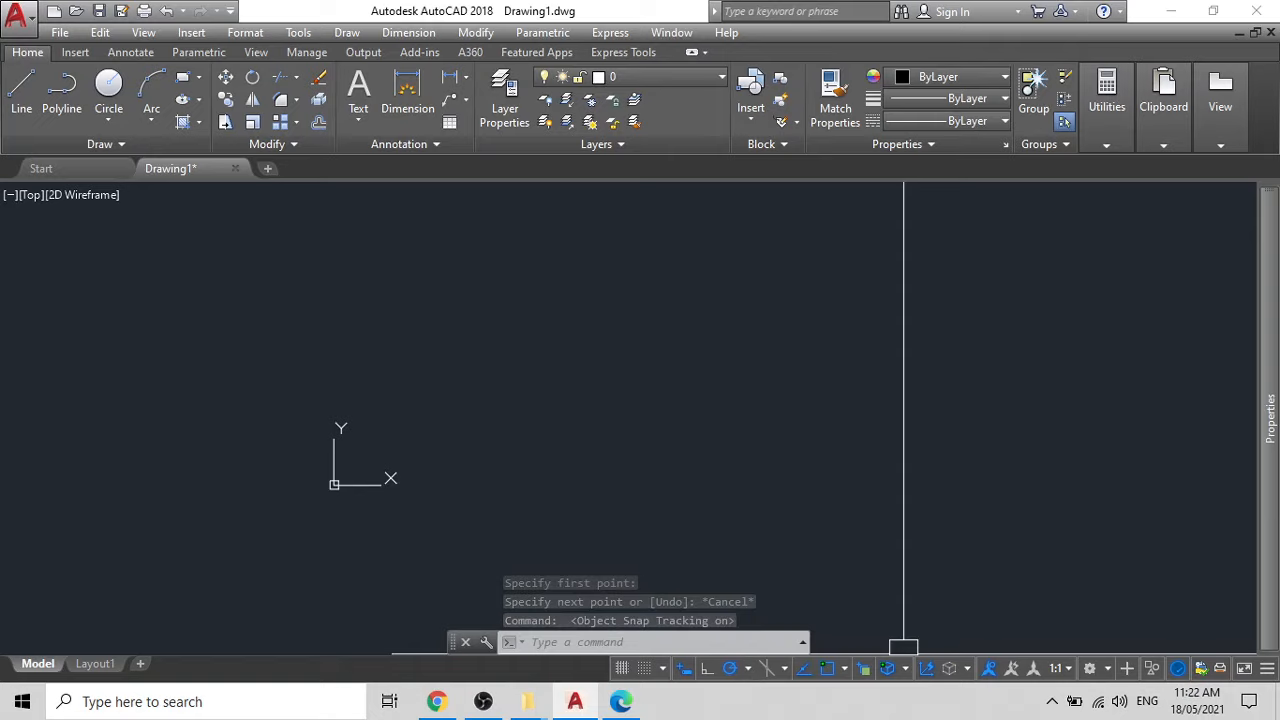
{"action": "left_click", "coordinate": [748, 669]}
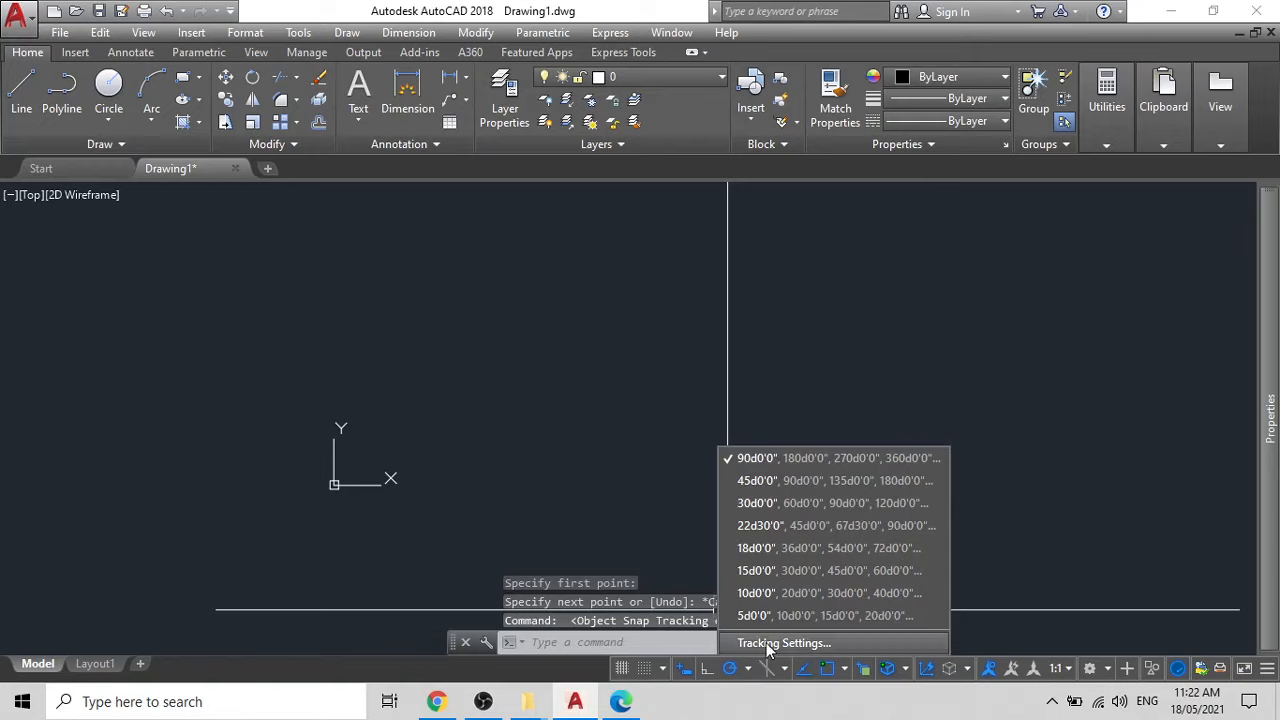
{"action": "left_click", "coordinate": [769, 644]}
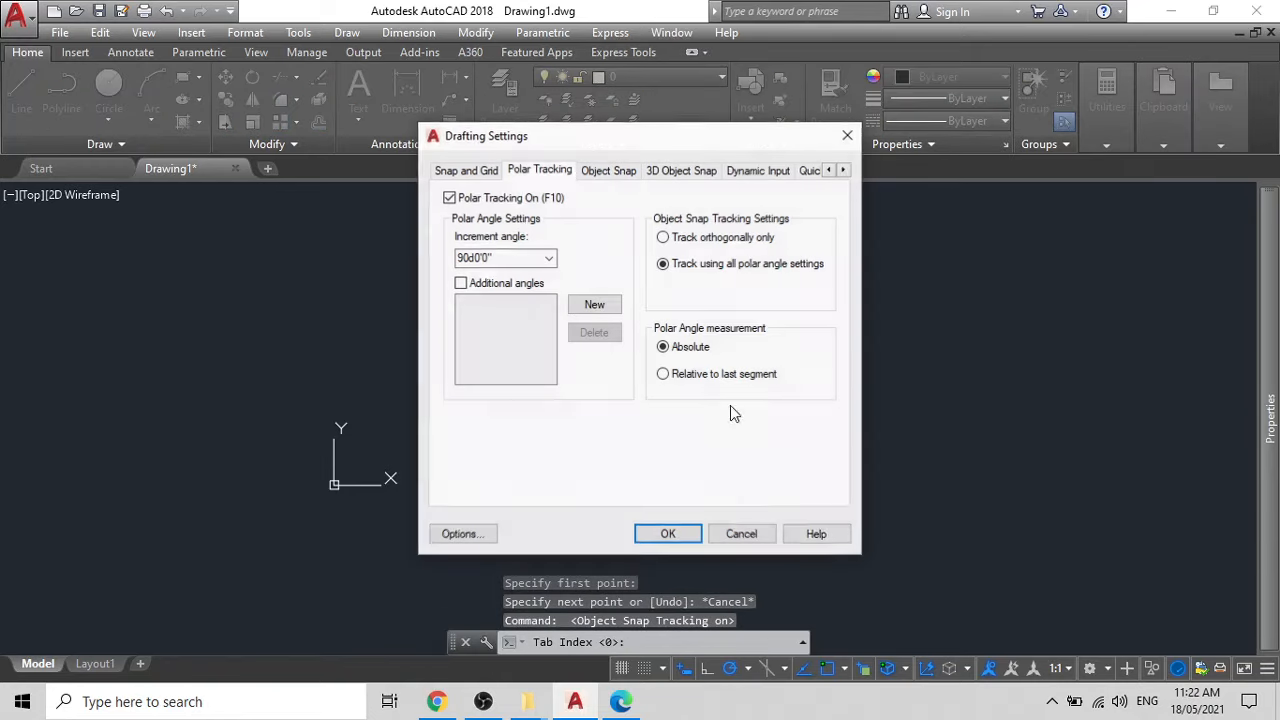
{"action": "left_click", "coordinate": [513, 257]}
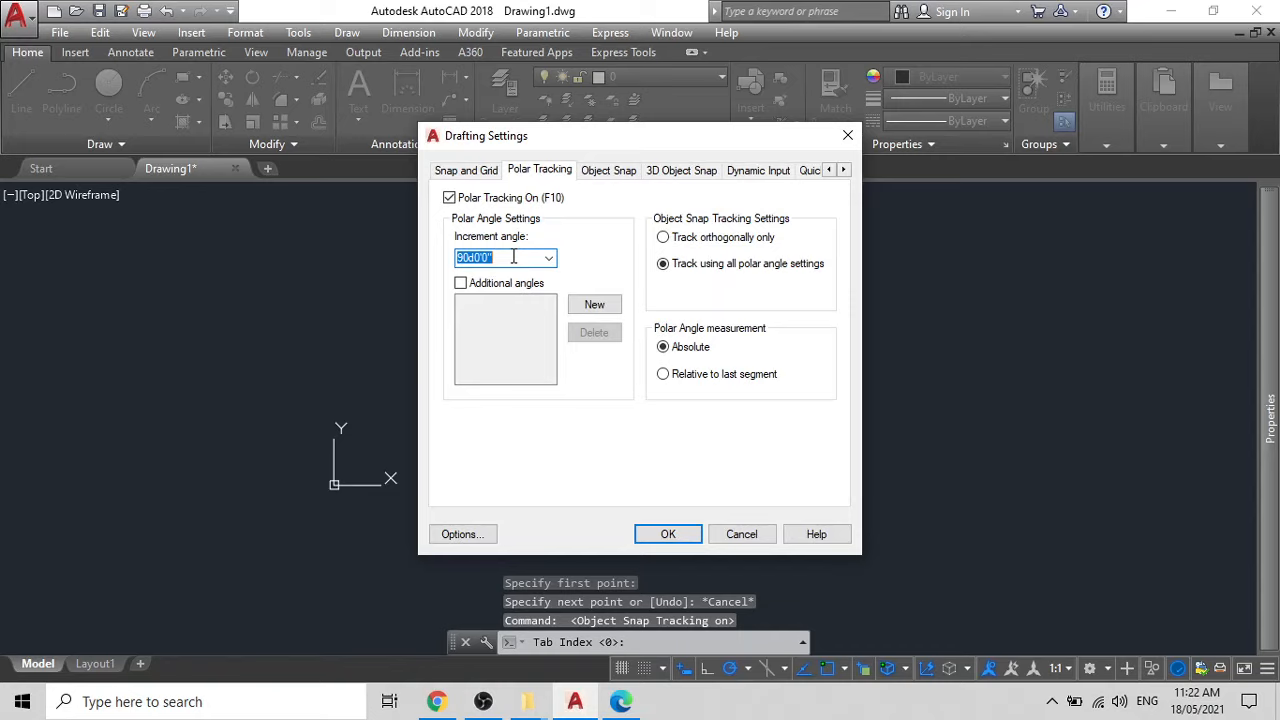
{"action": "key", "text": "BackSpace"}
{"action": "type", "text": "1"}
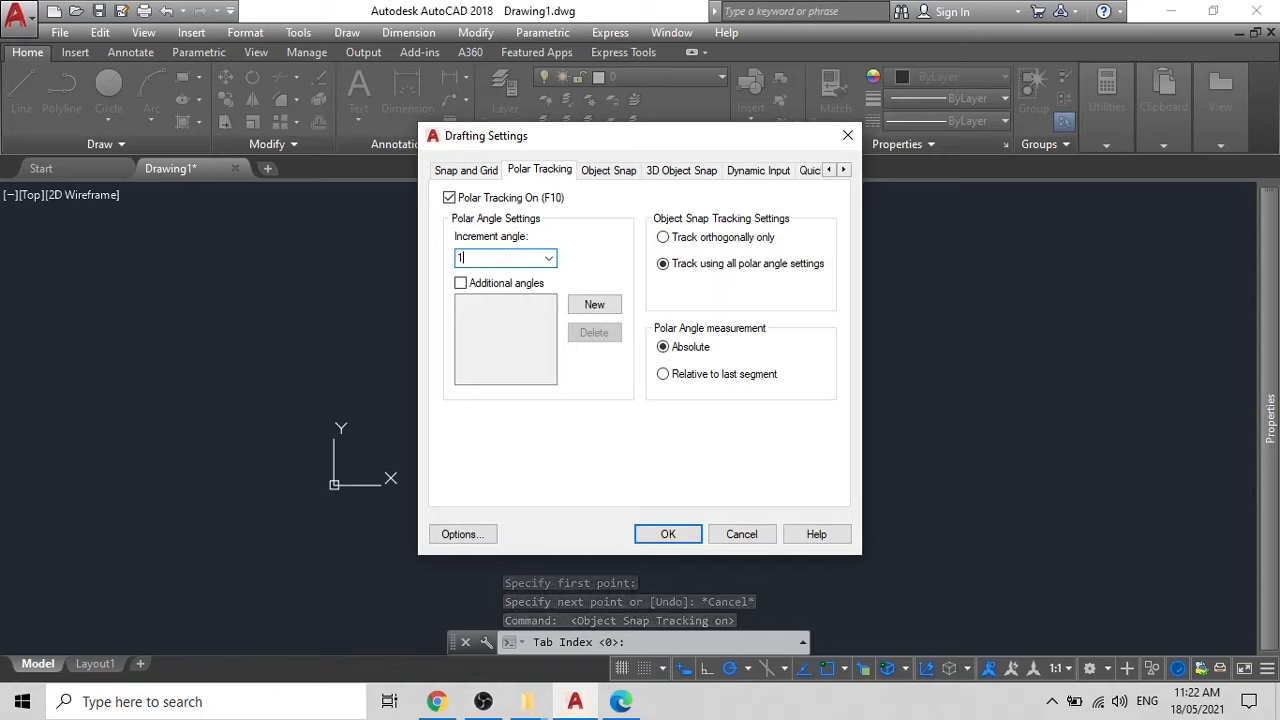
{"action": "key", "text": "BackSpace"}
{"action": "type", "text": "5"}
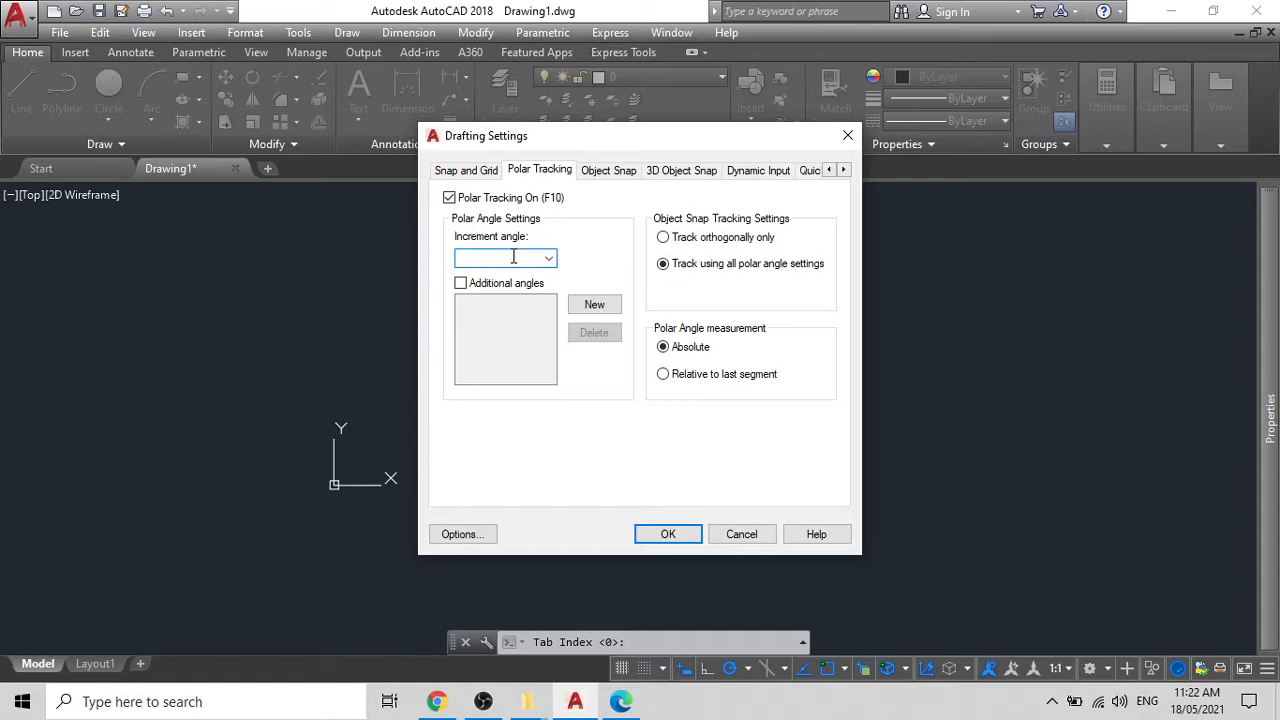
{"action": "left_click", "coordinate": [670, 533]}
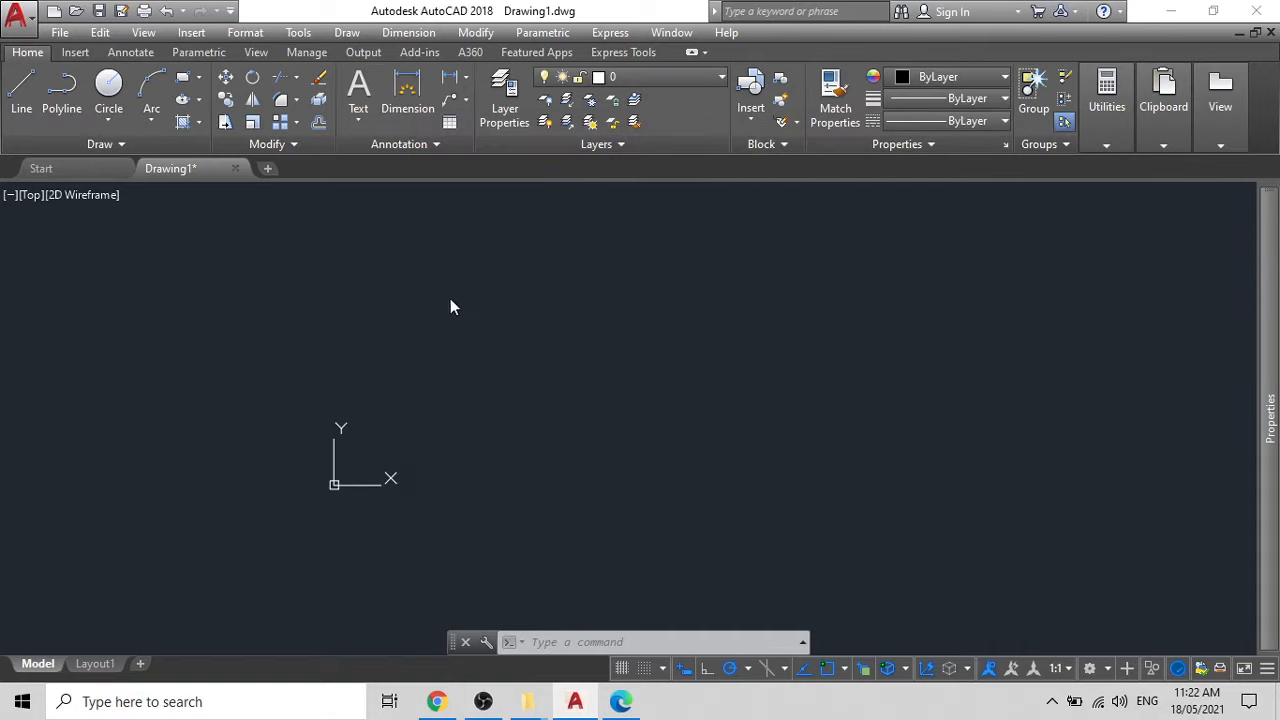
Try a polyline along the 0 and 90 degree polar directions and cancel it
{"action": "type", "text": "pl"}
{"action": "key", "text": "Return"}
{"action": "left_click", "coordinate": [457, 352]}
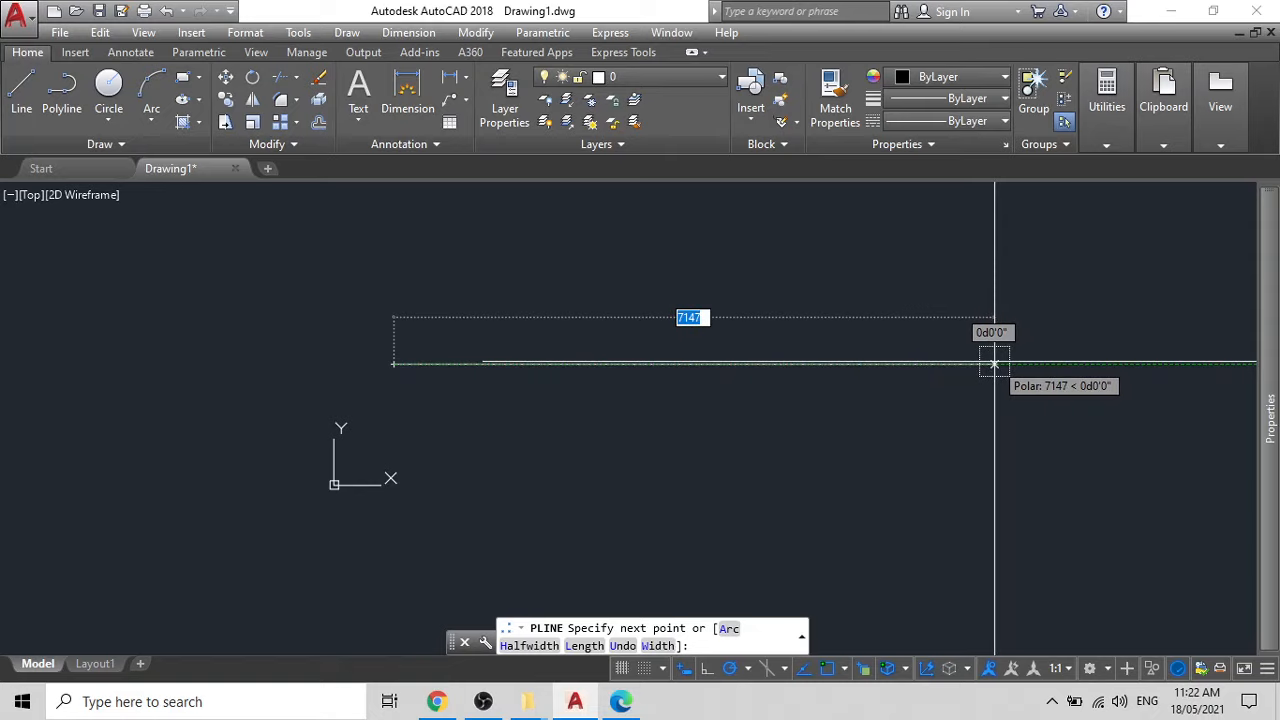
{"action": "scroll", "coordinate": [994, 363], "scroll_direction": "down", "scroll_amount": 4}
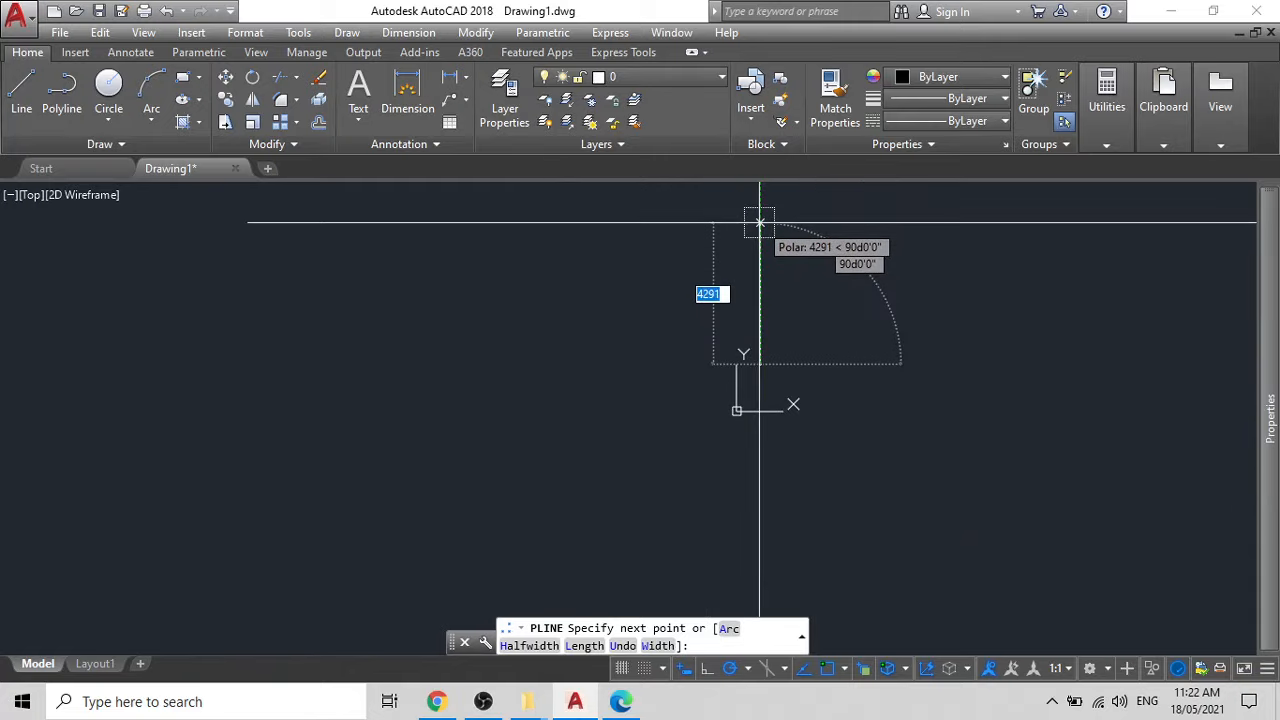
{"action": "key", "text": "Escape"}
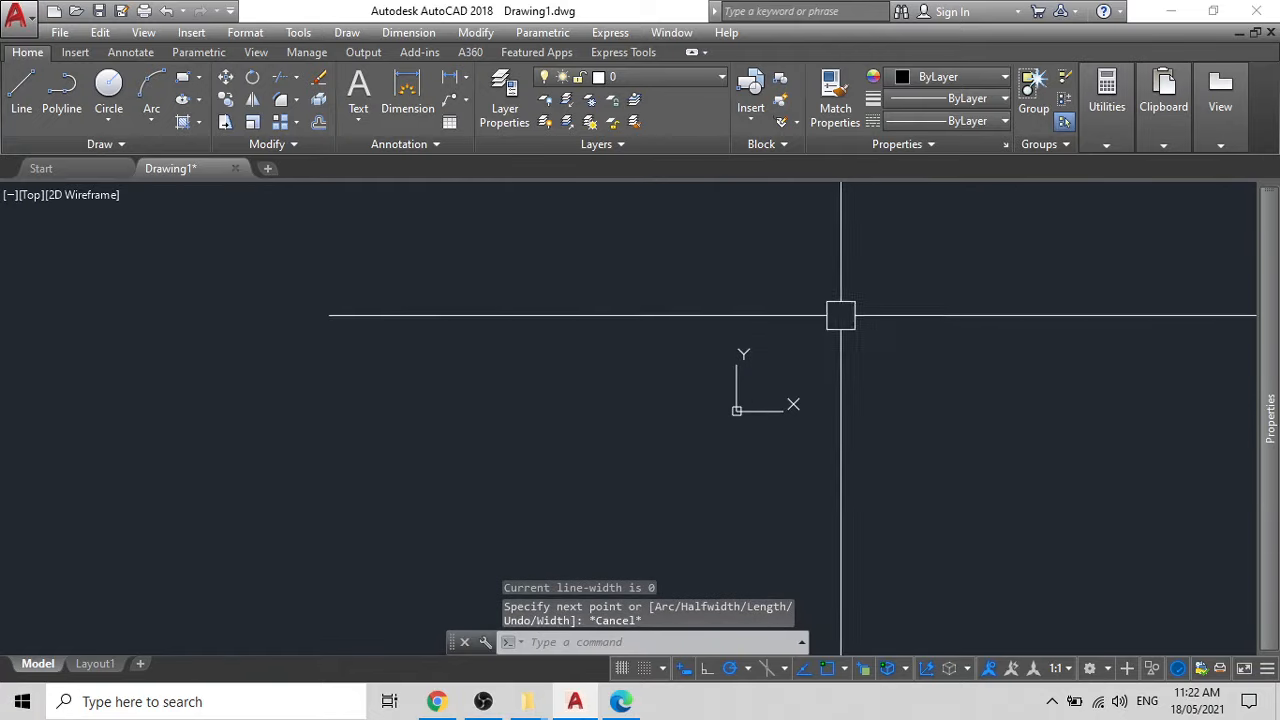
Set the polar tracking increment angle to 45 degrees in the tracking settings
{"action": "left_click", "coordinate": [749, 669]}
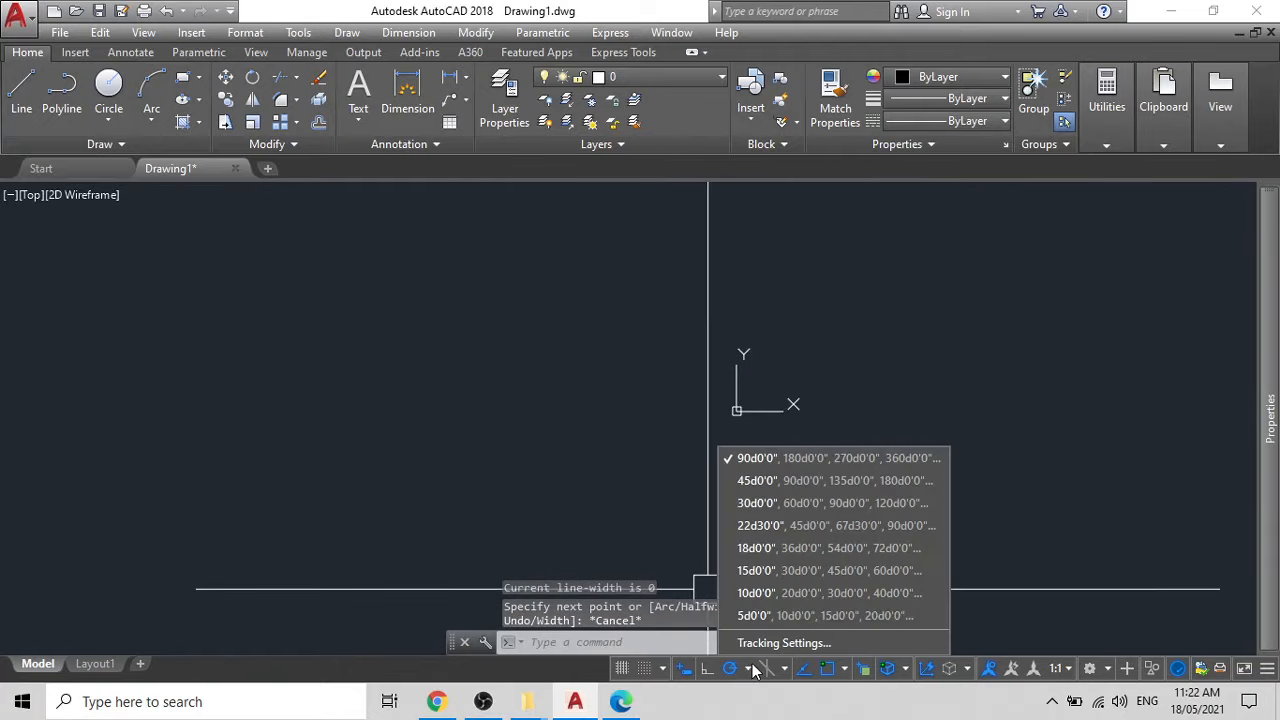
{"action": "left_click", "coordinate": [771, 643]}
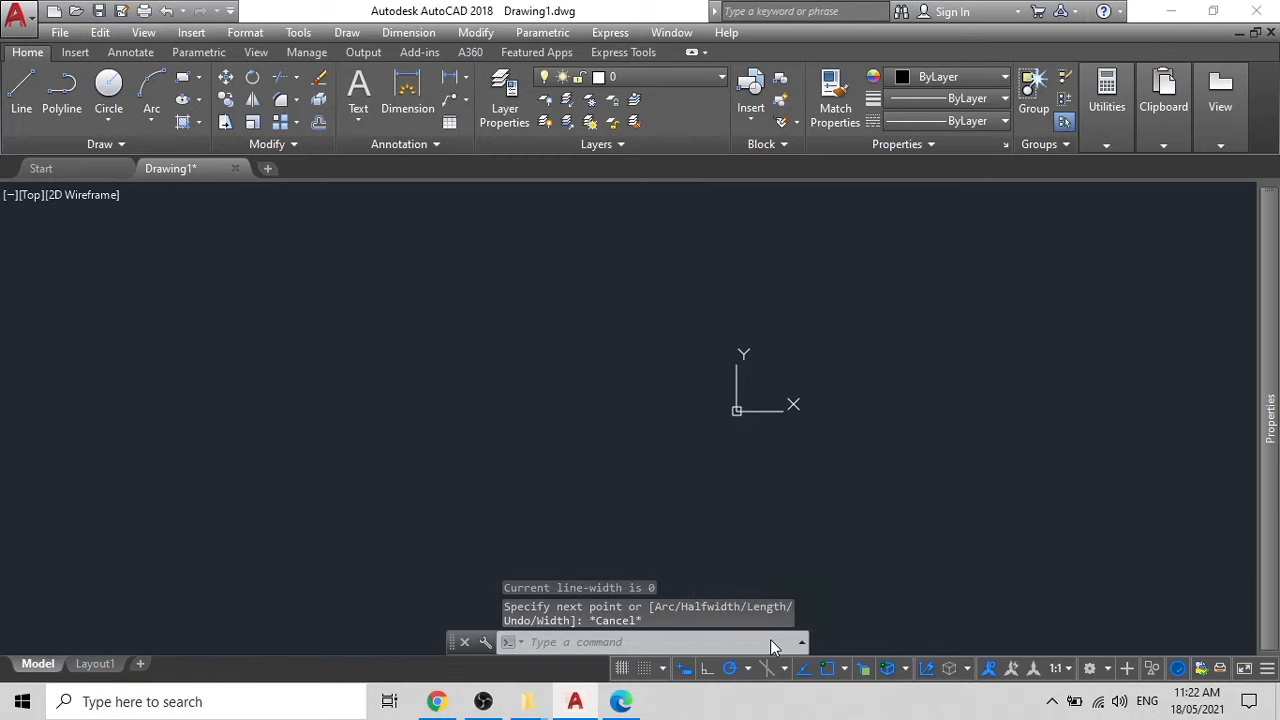
{"action": "left_click", "coordinate": [500, 257]}
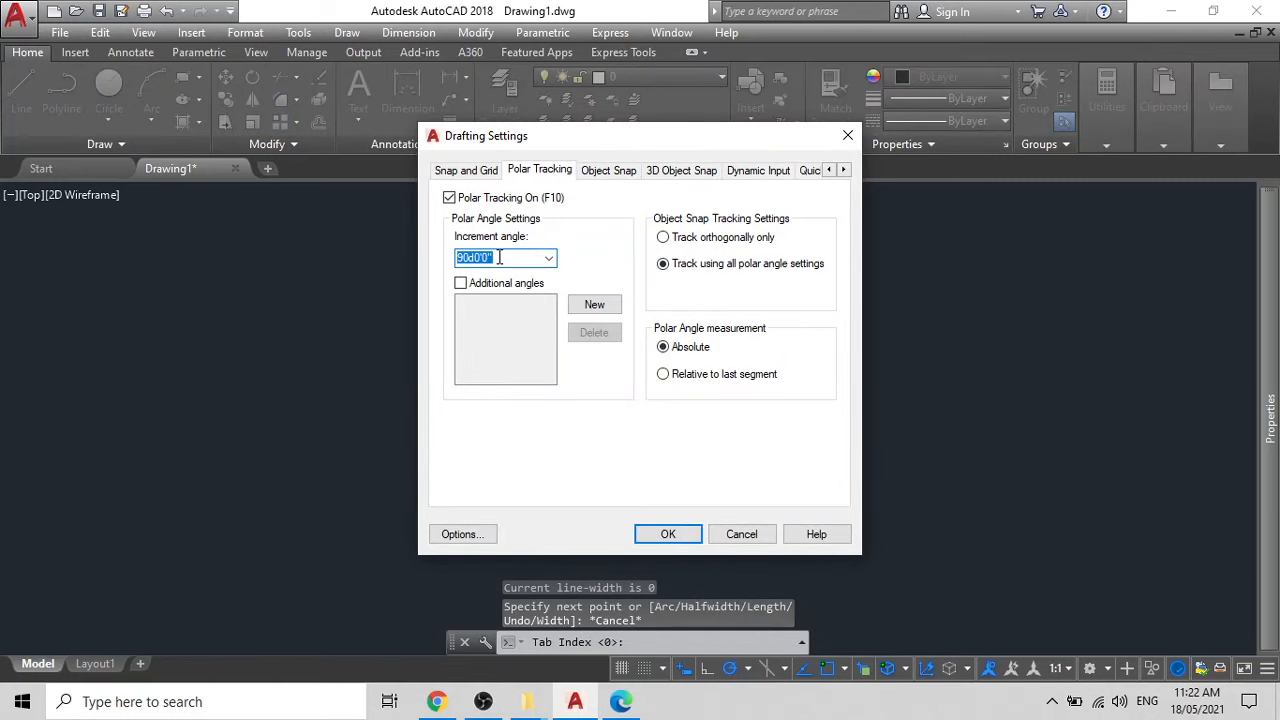
{"action": "type", "text": "45"}
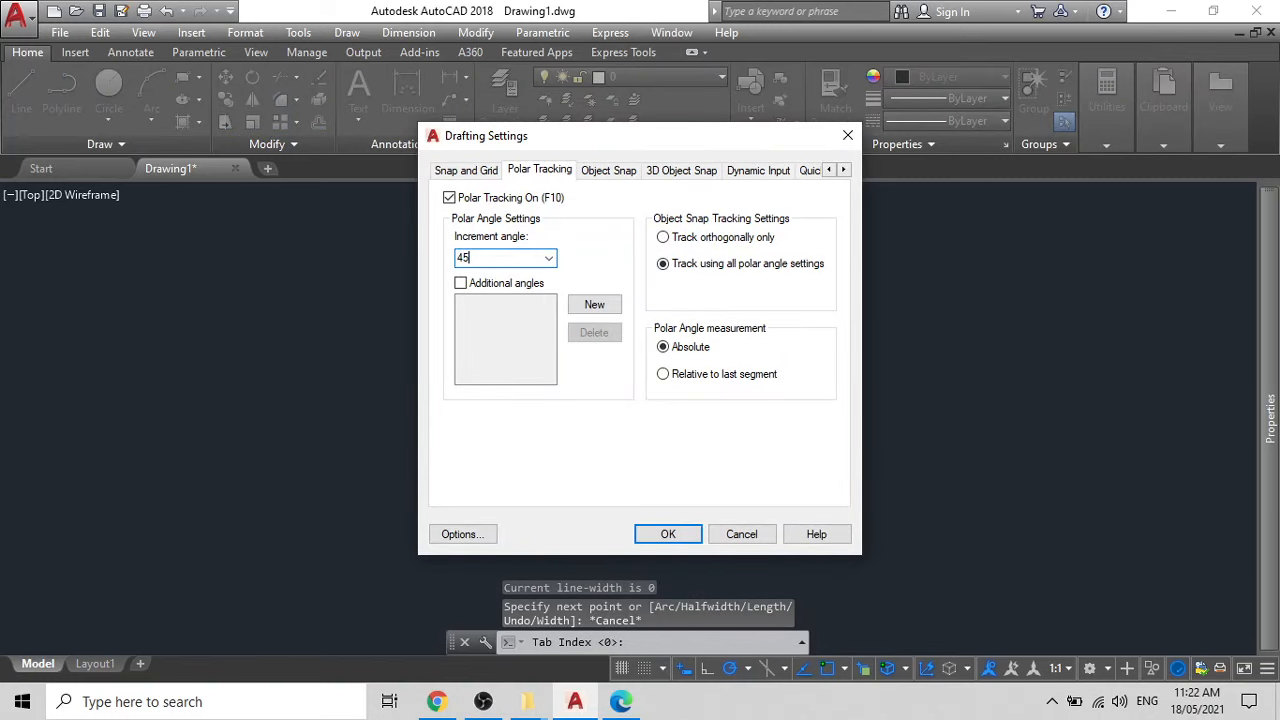
{"action": "left_click", "coordinate": [665, 533]}
Draw a single-segment vertical polyline in the empty area beside the UCS origin
{"action": "key", "text": "Return"}
{"action": "left_click", "coordinate": [503, 425]}
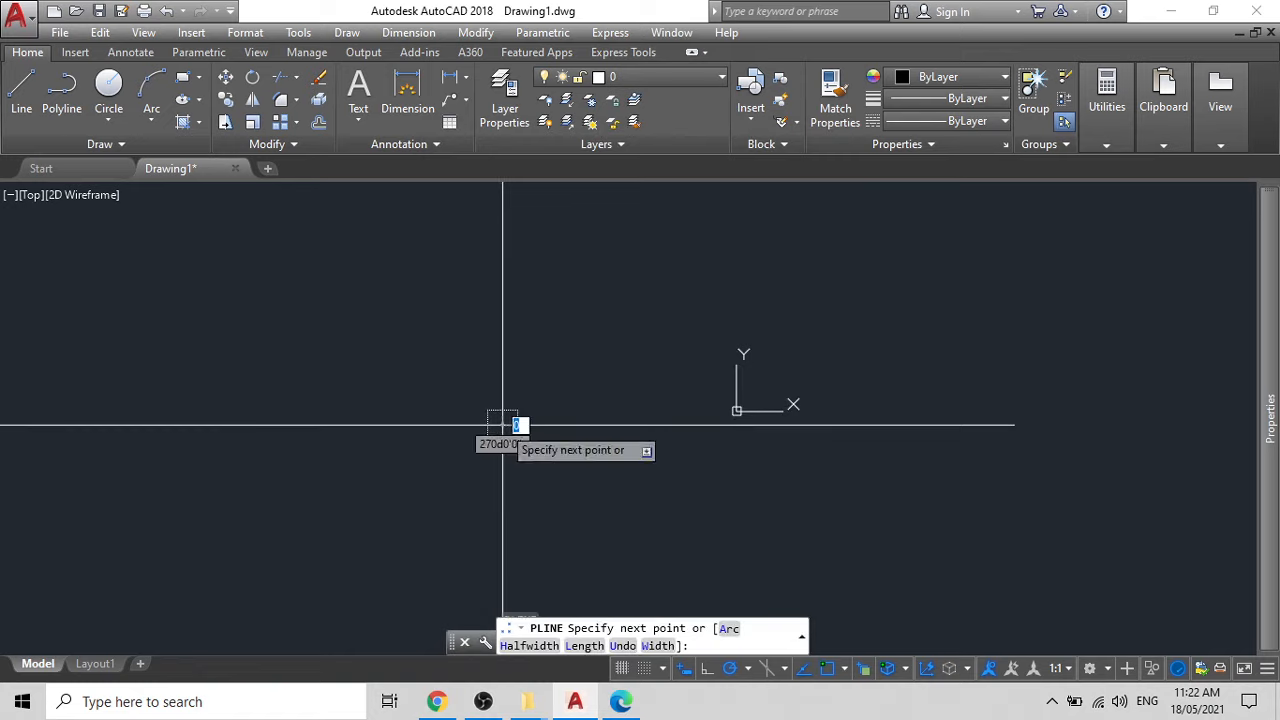
{"action": "left_click", "coordinate": [503, 228]}
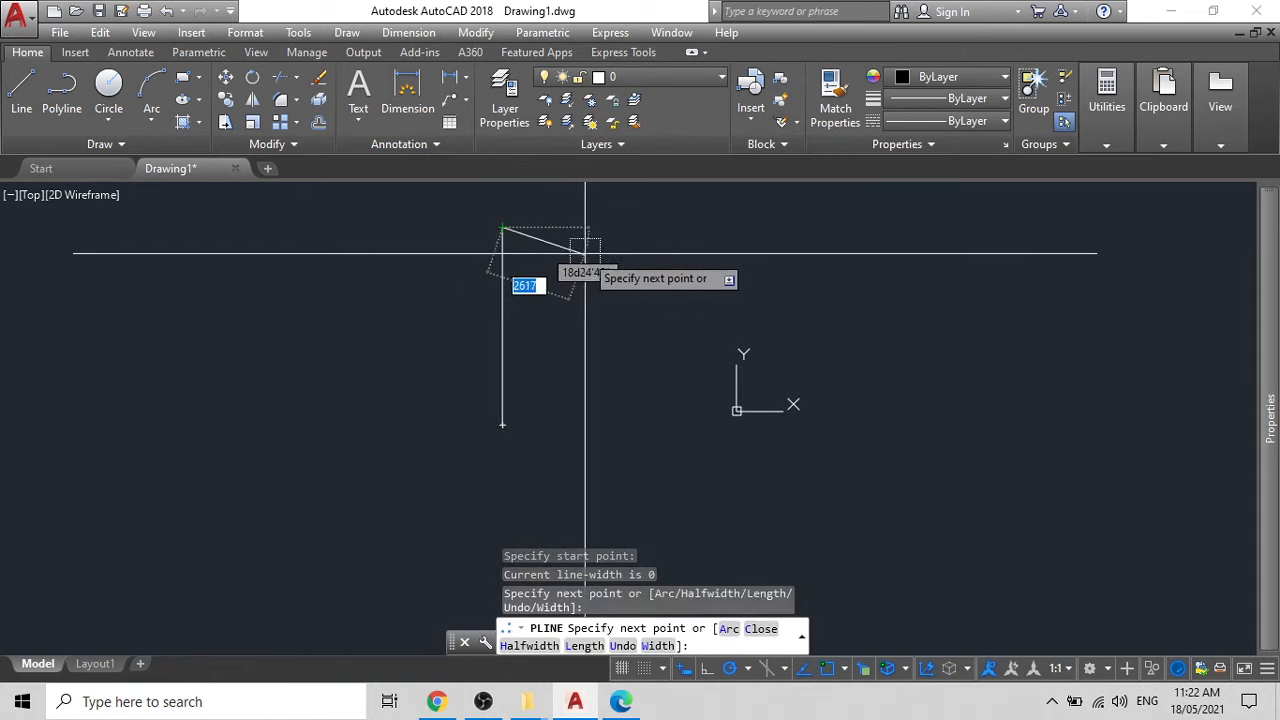
{"action": "key", "text": "Escape"}
Try a second polyline along the 45 degree polar direction and cancel it
{"action": "key", "text": "Return"}
{"action": "left_click", "coordinate": [559, 484]}
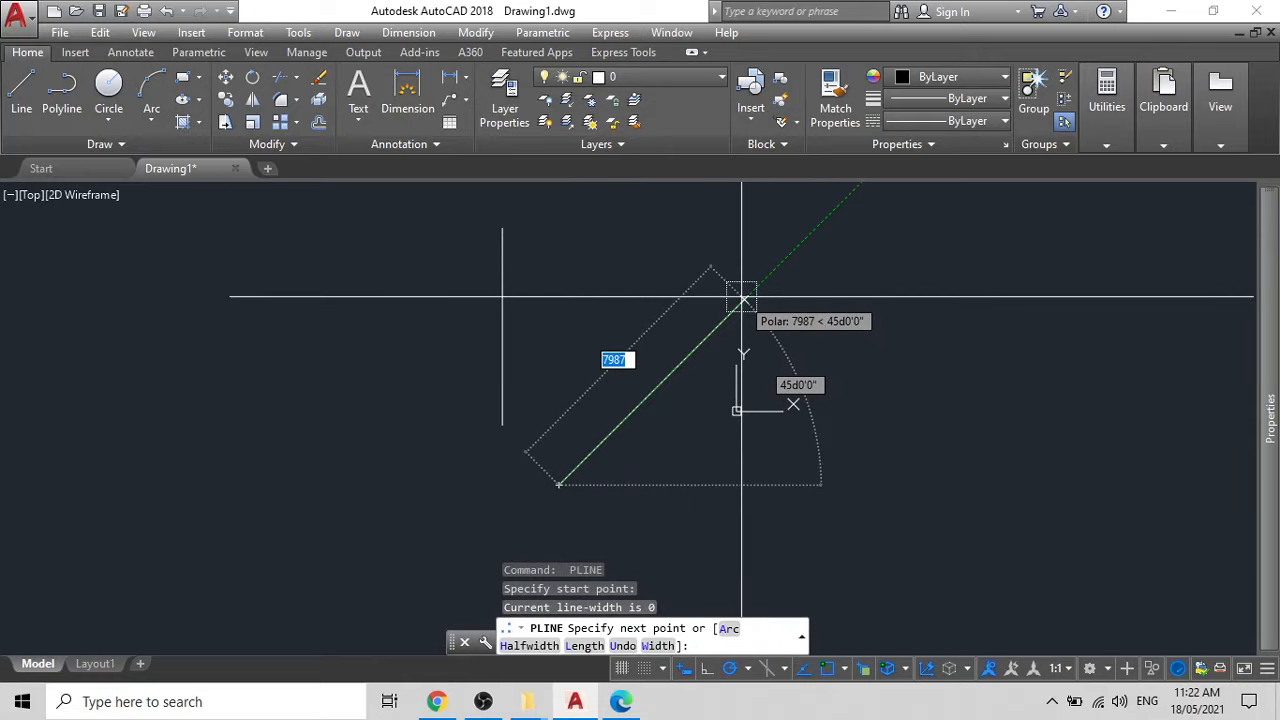
{"action": "key", "text": "Escape"}
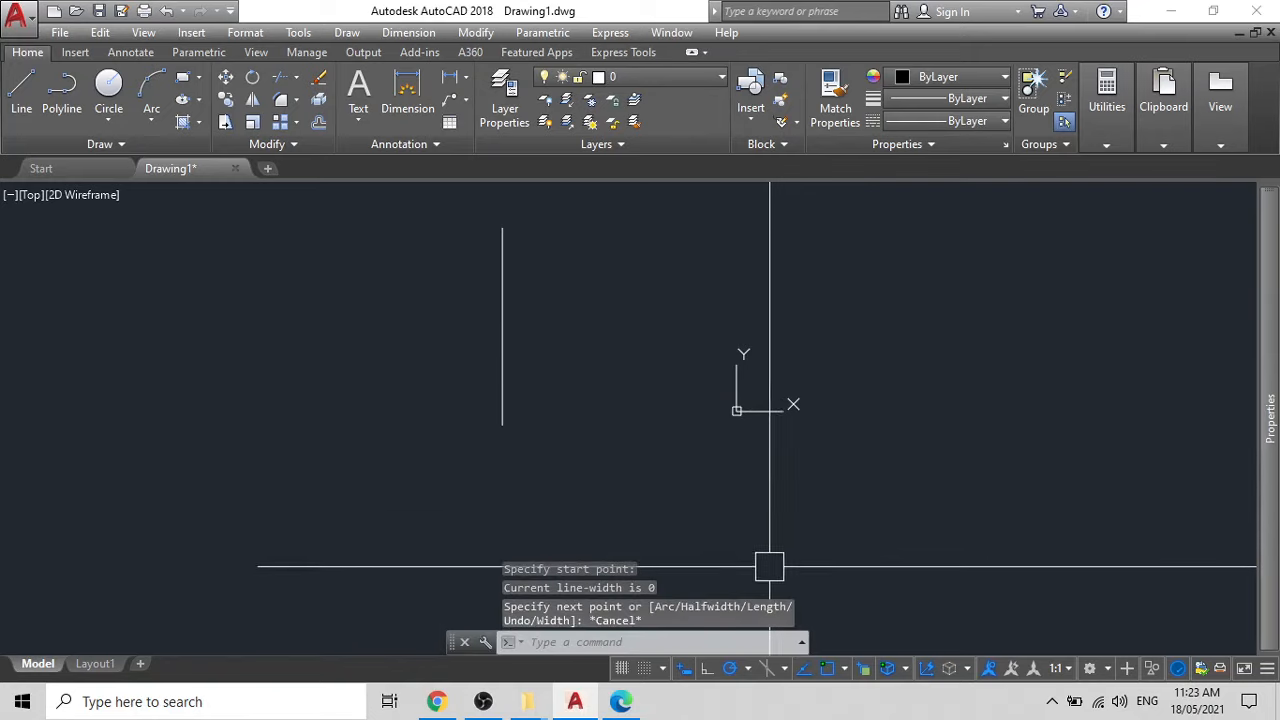
View the available polar tracking increments without changing the setting, and delete the vertical polyline
{"action": "left_click", "coordinate": [748, 668]}
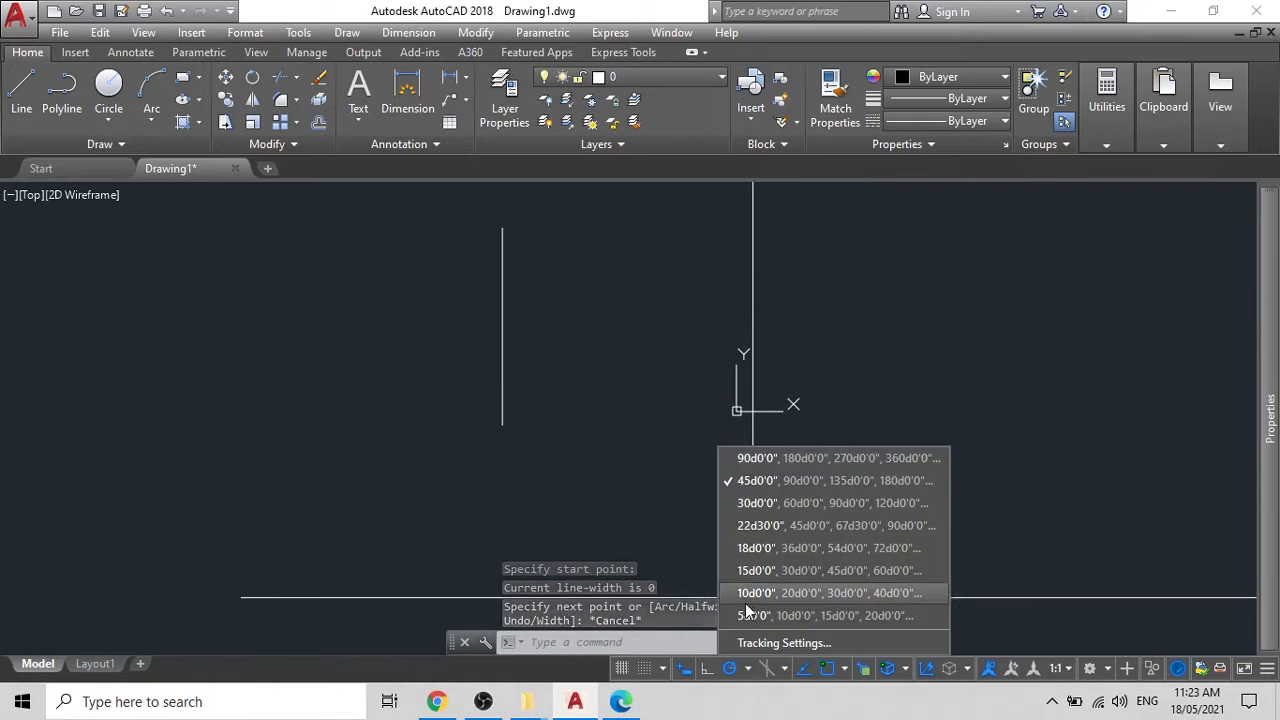
{"action": "left_click", "coordinate": [700, 437]}
{"action": "left_click", "coordinate": [345, 281]}
{"action": "key", "text": "Delete"}
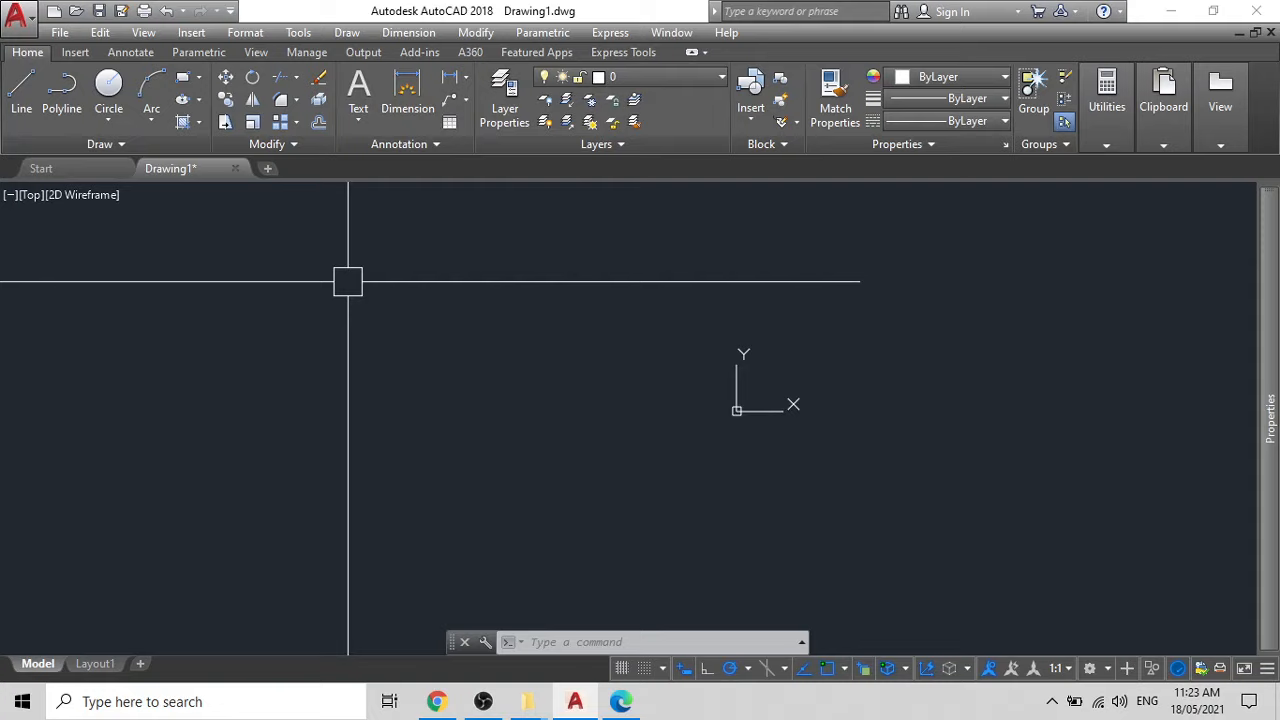
{"action": "mouse_move", "coordinate": [486, 703]}
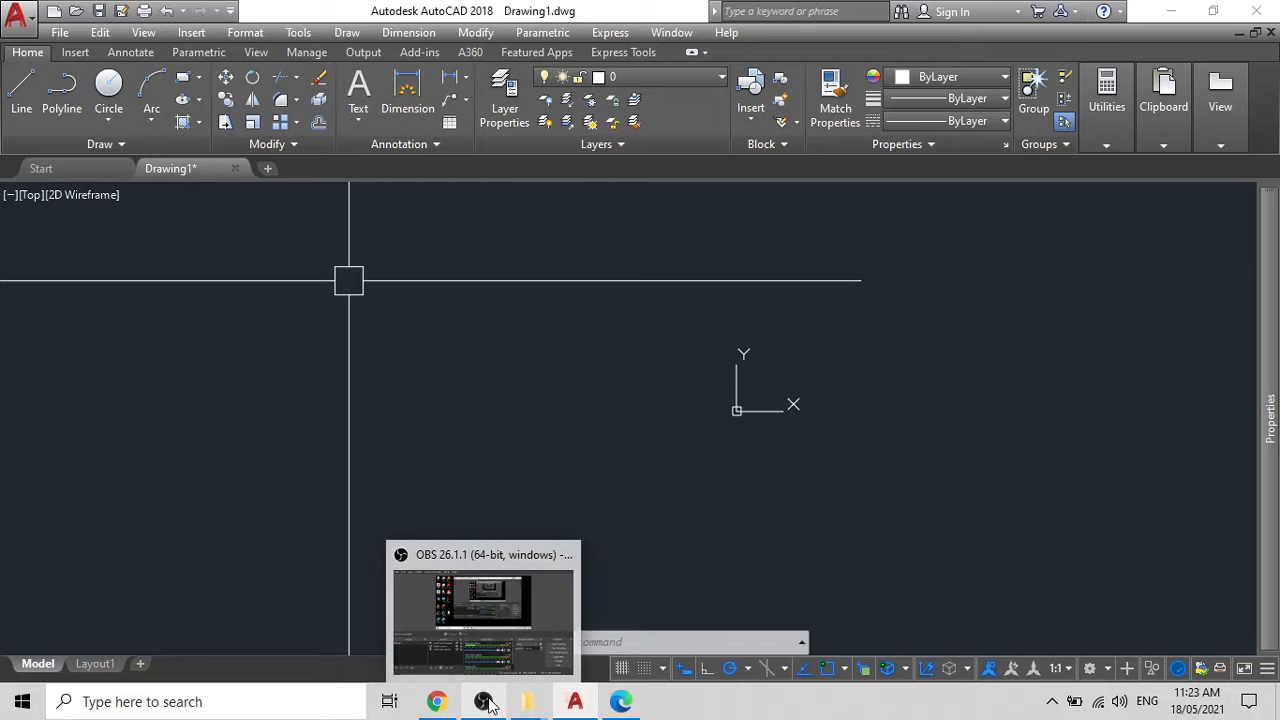